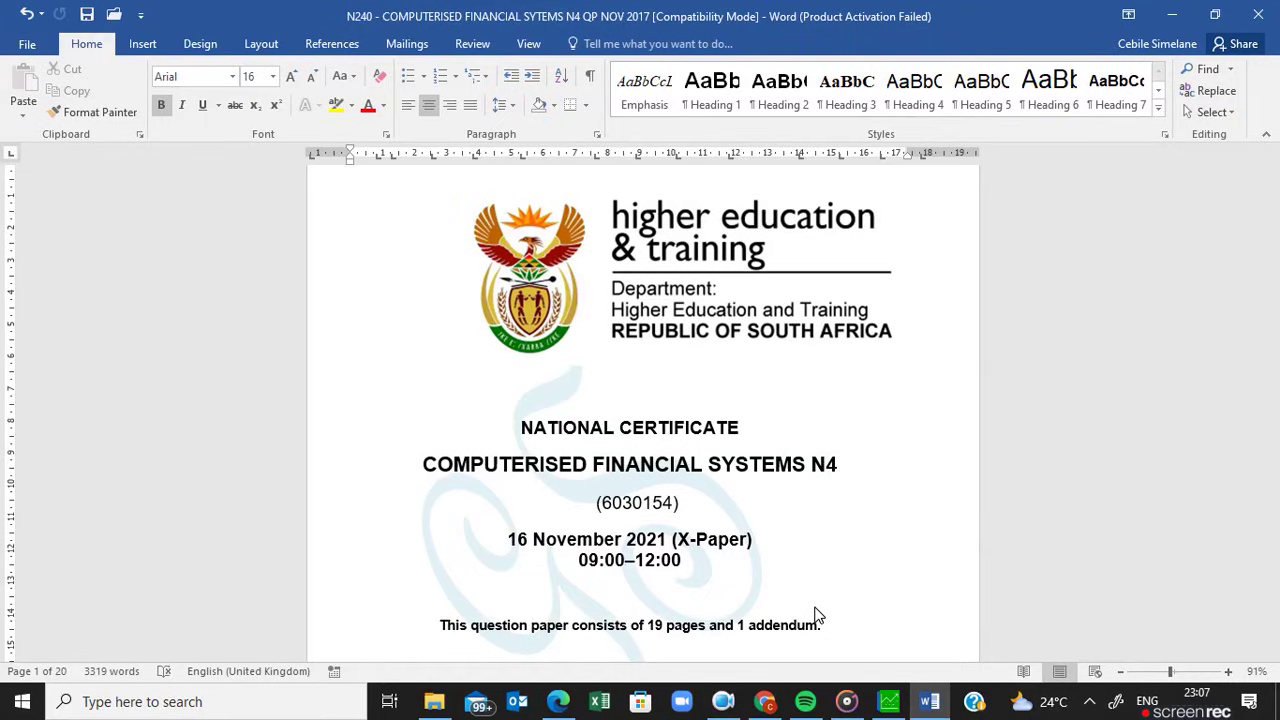
Switch to Sage Pastel, close supplier document processing and start journal processing with entry type 07 - Suppliers Journal.
left_click(880, 706)
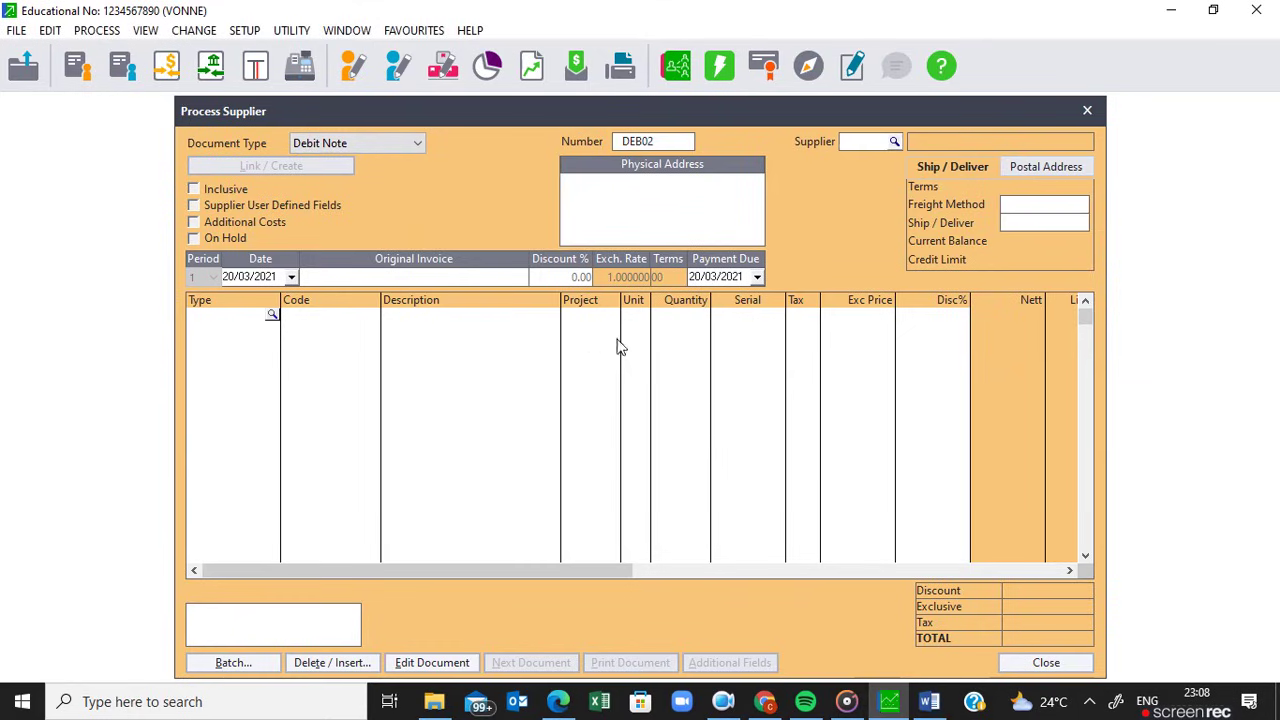
left_click(1087, 113)
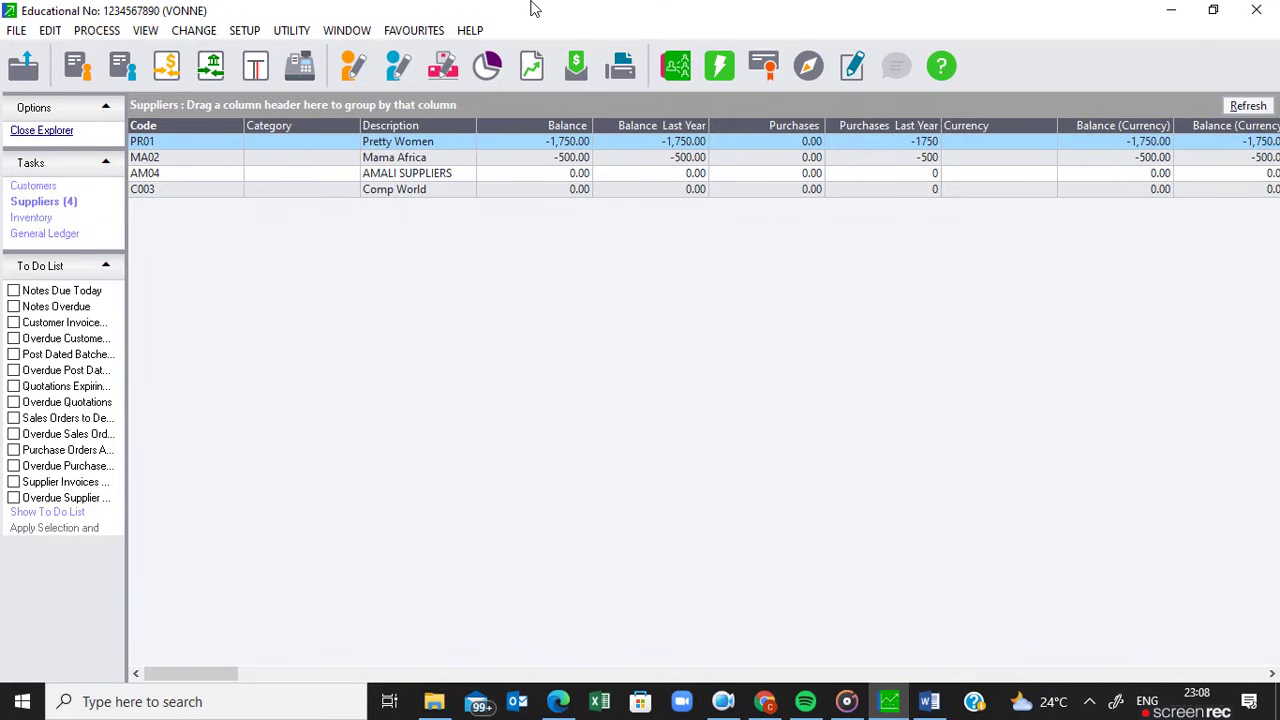
left_click(114, 36)
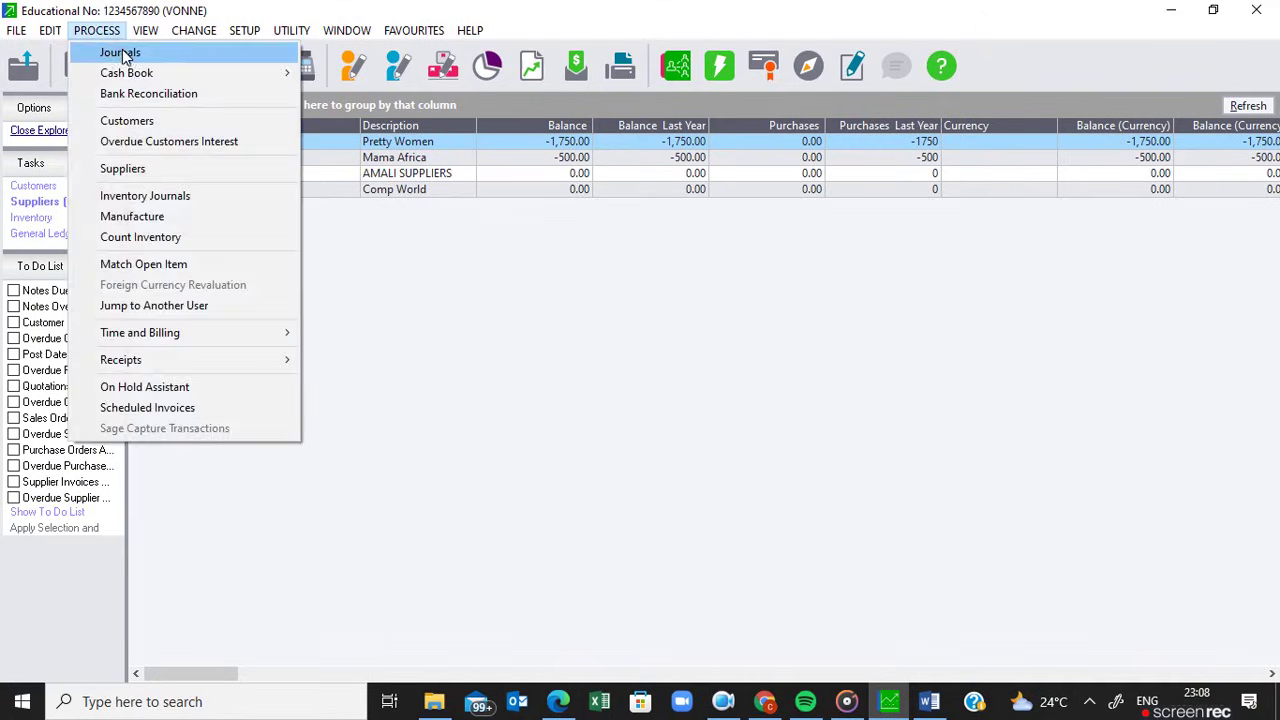
left_click(122, 52)
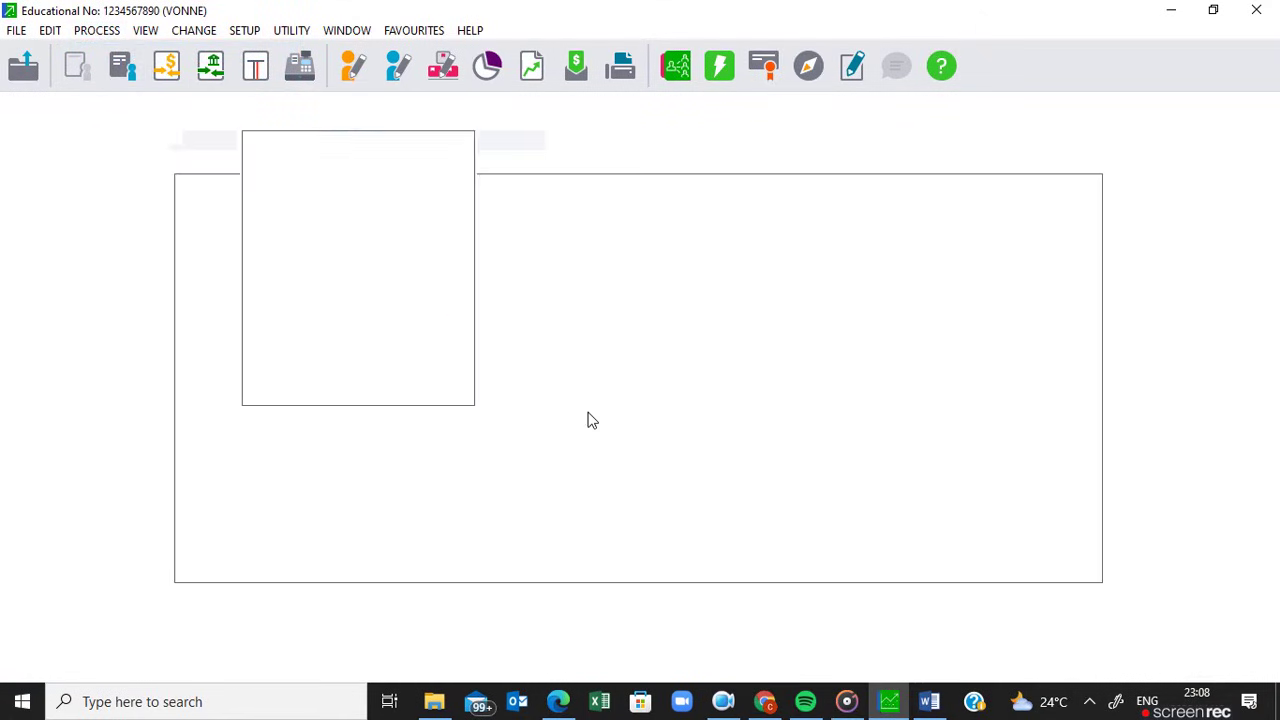
left_click(290, 203)
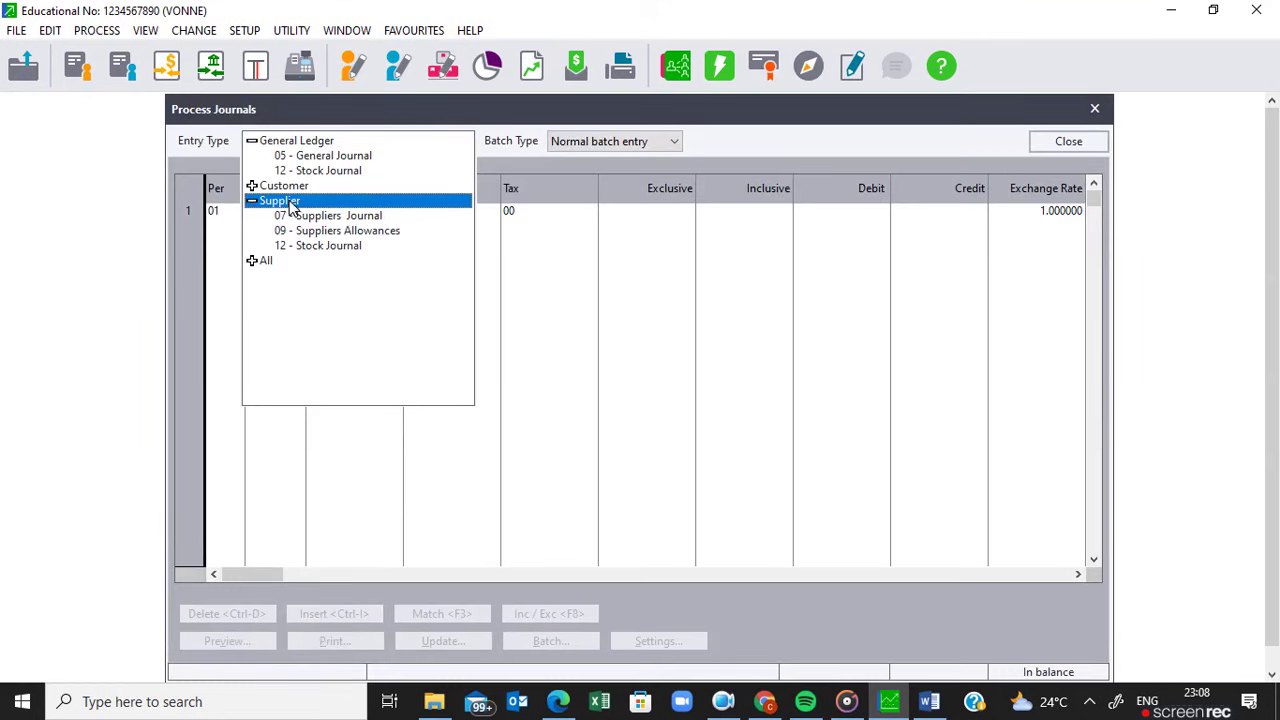
left_click(320, 217)
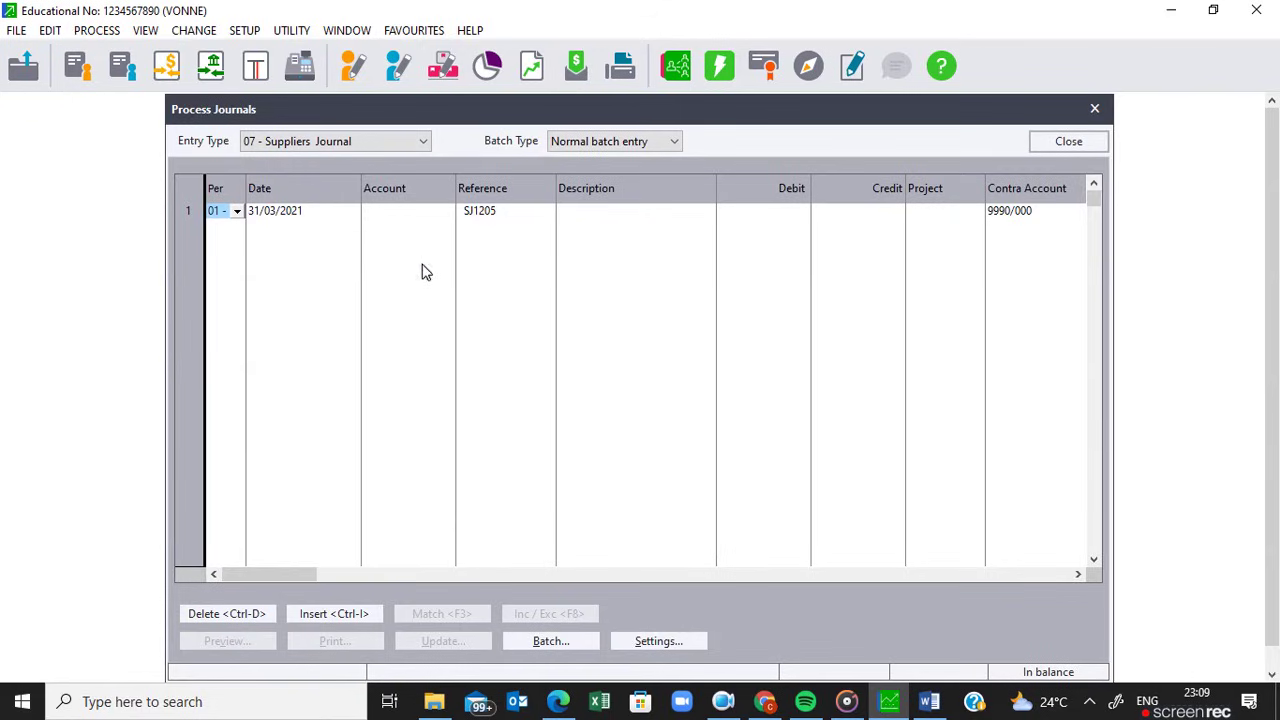
In the suppliers journal settings, set the default contra account to 0000/000.
left_click(656, 645)
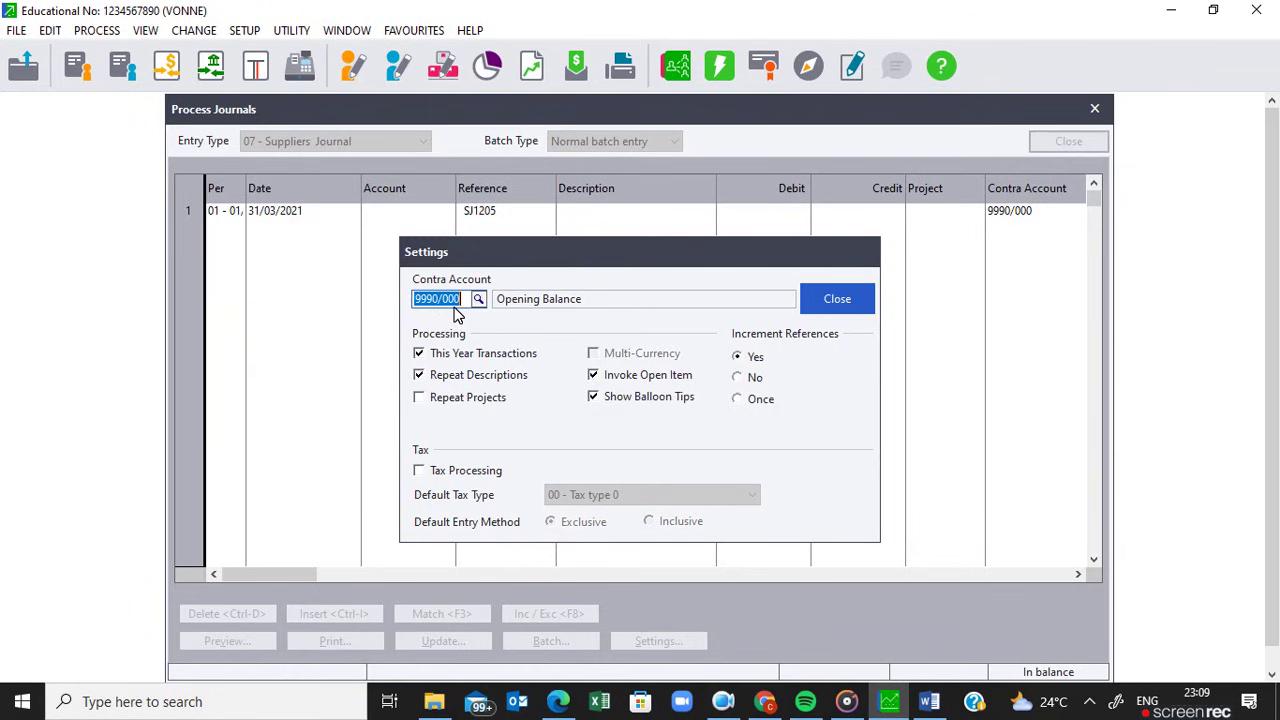
type("0000/000")
key("Tab")
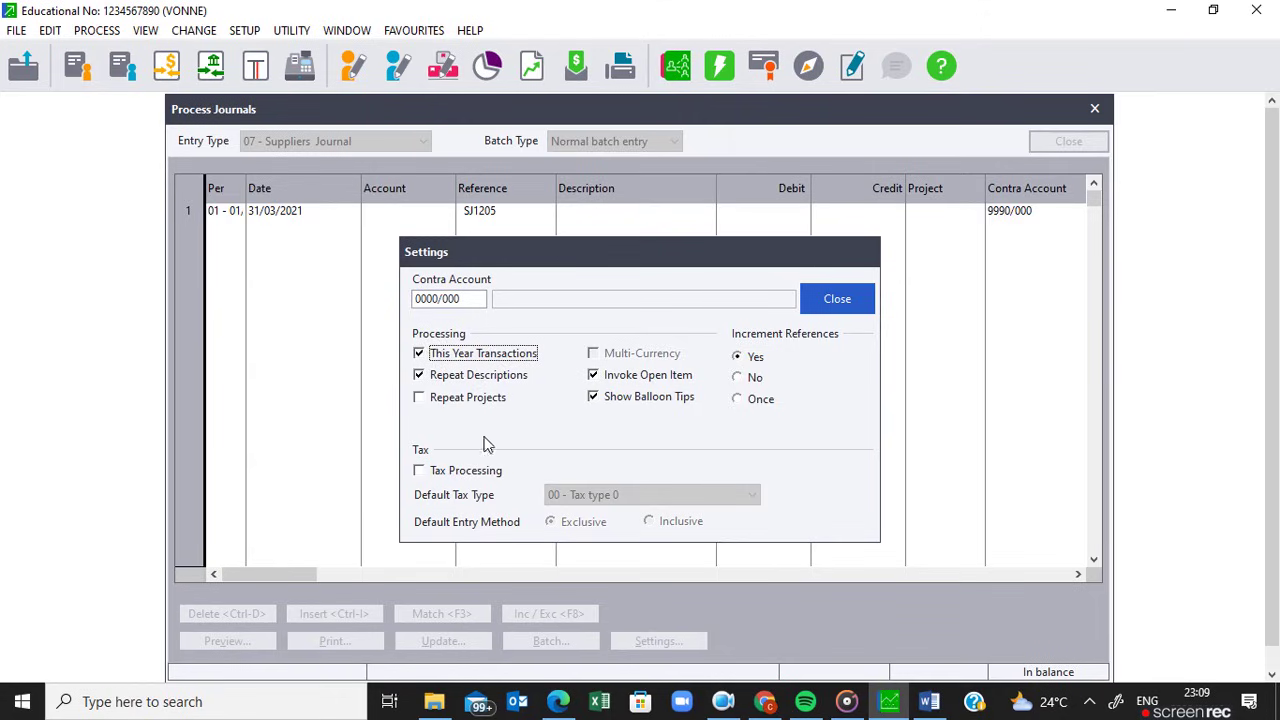
Enable tax processing with default tax type 01 - Vat - Standard rated (15.00%) and the Inclusive entry method.
left_click(424, 477)
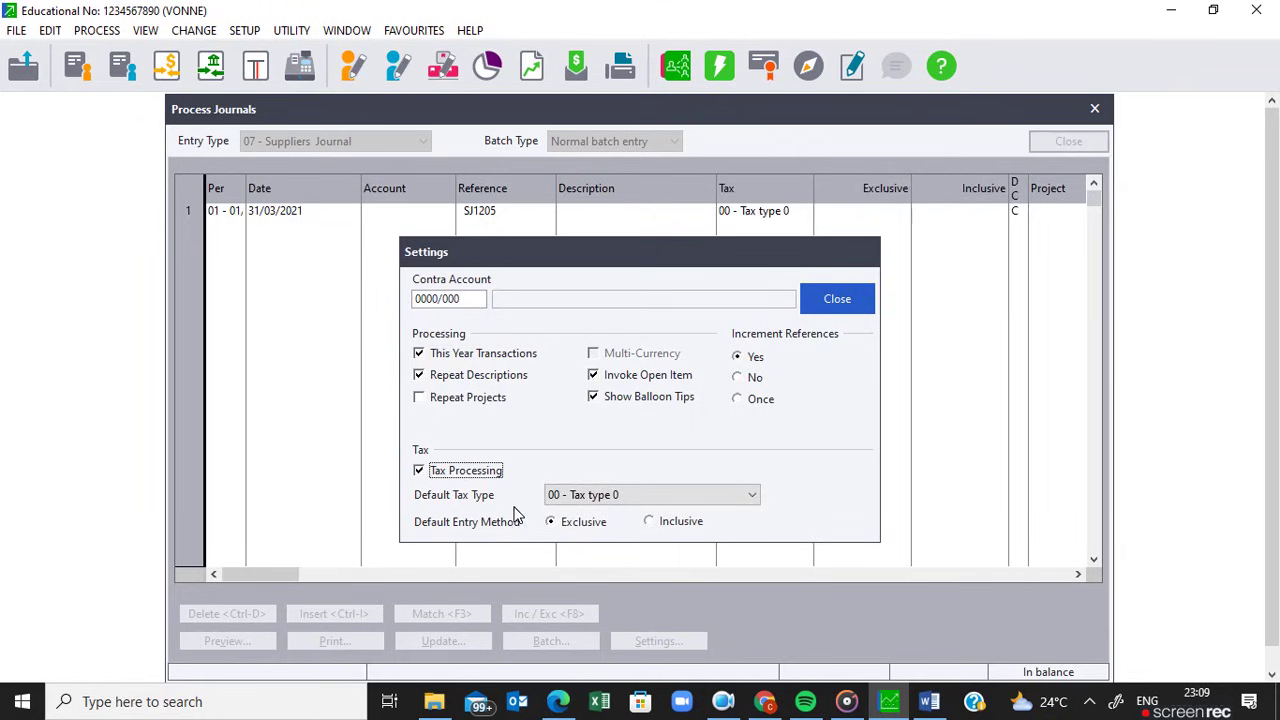
left_click(713, 497)
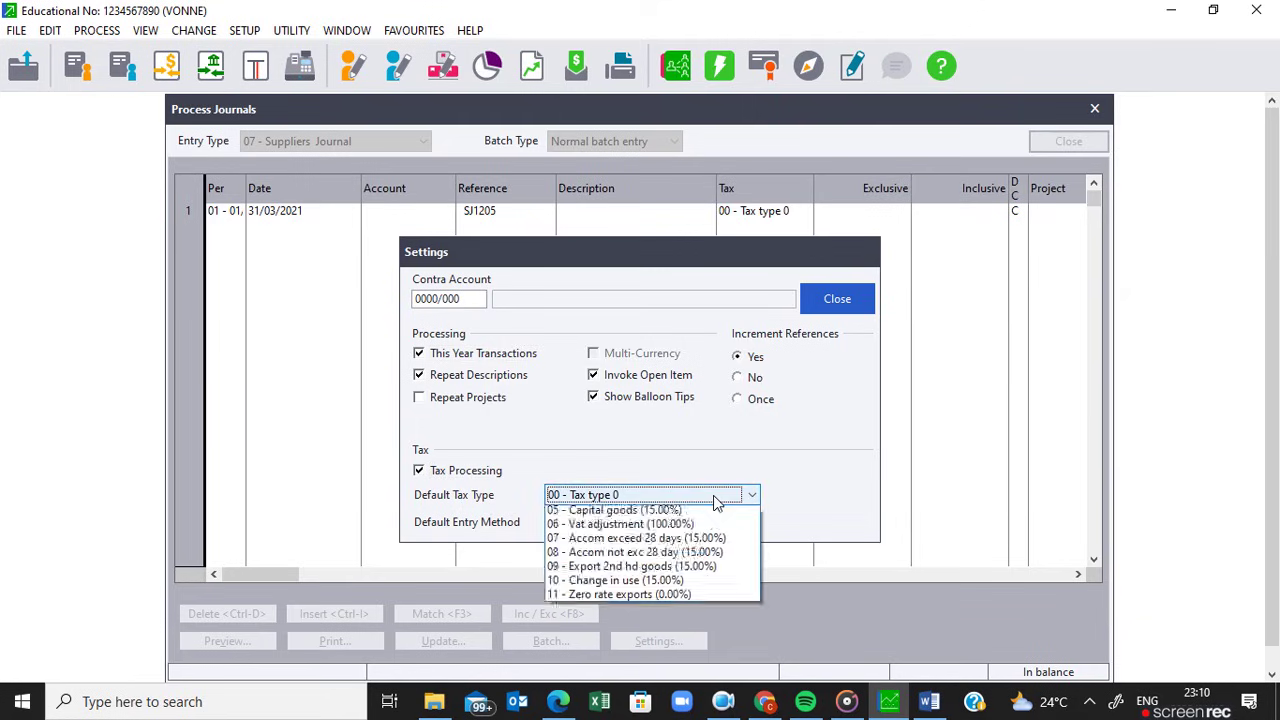
left_click(675, 530)
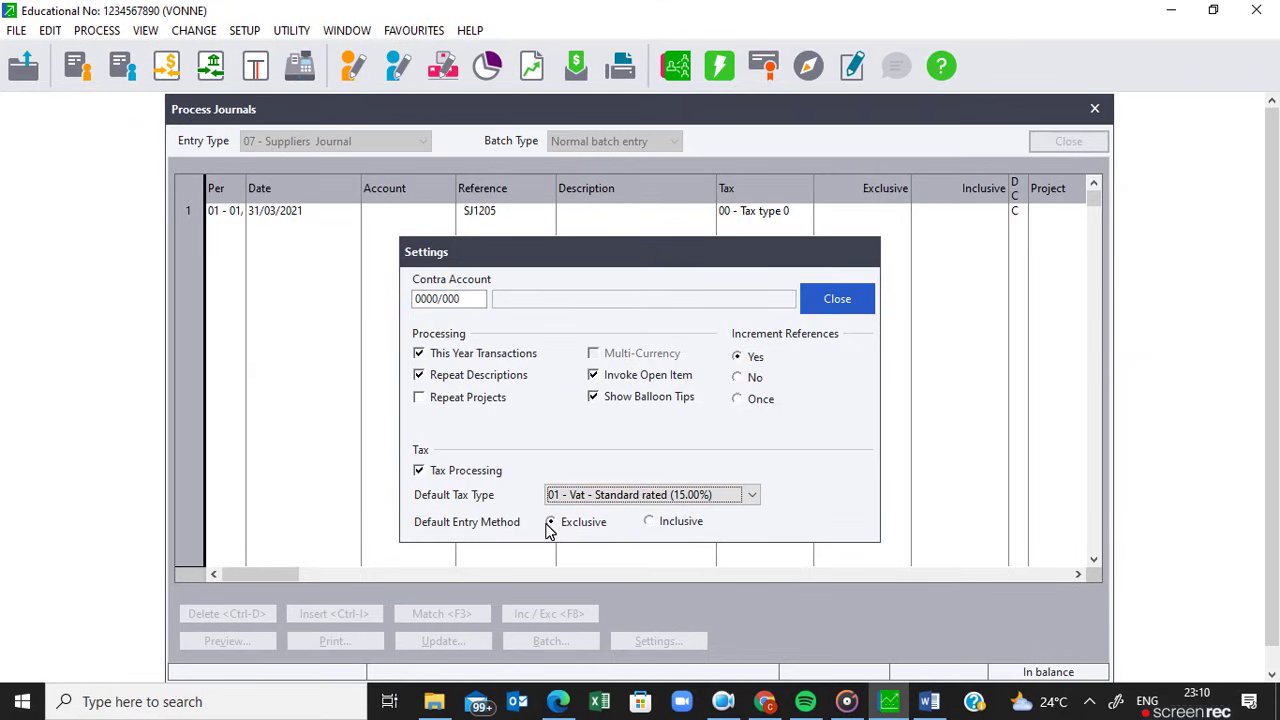
left_click(650, 523)
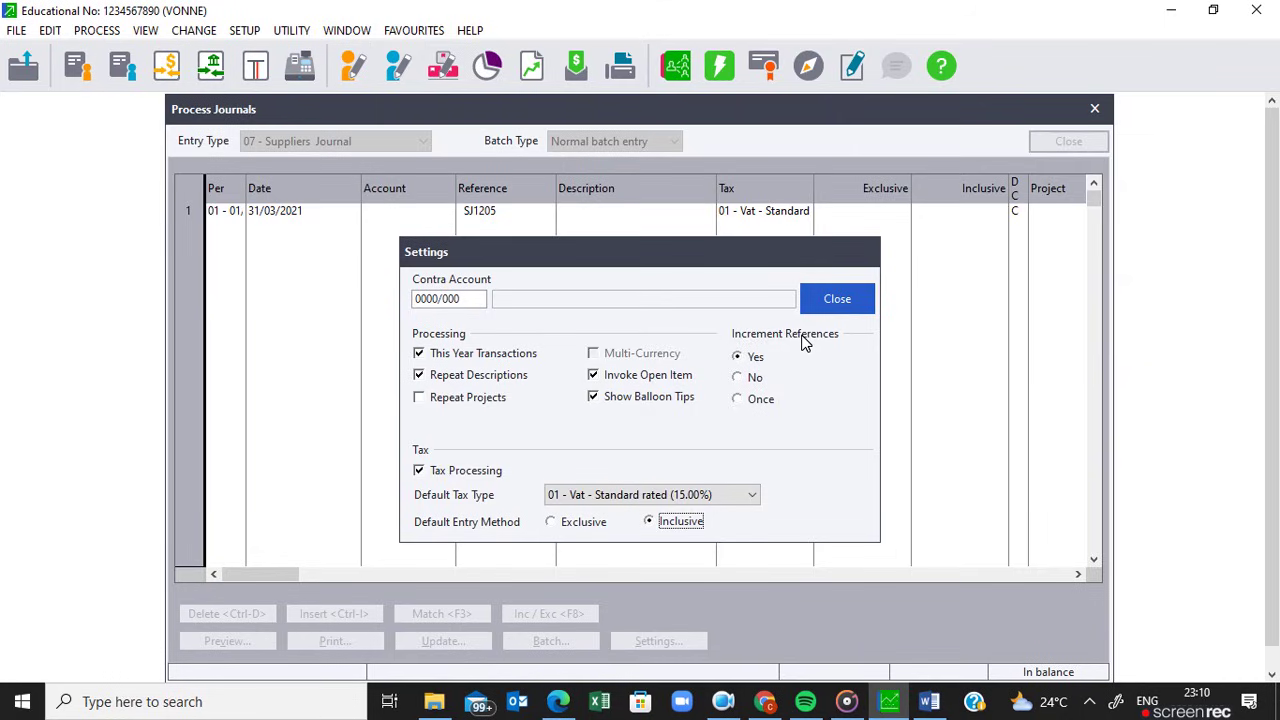
Set Increment References to No and close the journal settings.
left_click(739, 381)
left_click(418, 470)
left_click(840, 308)
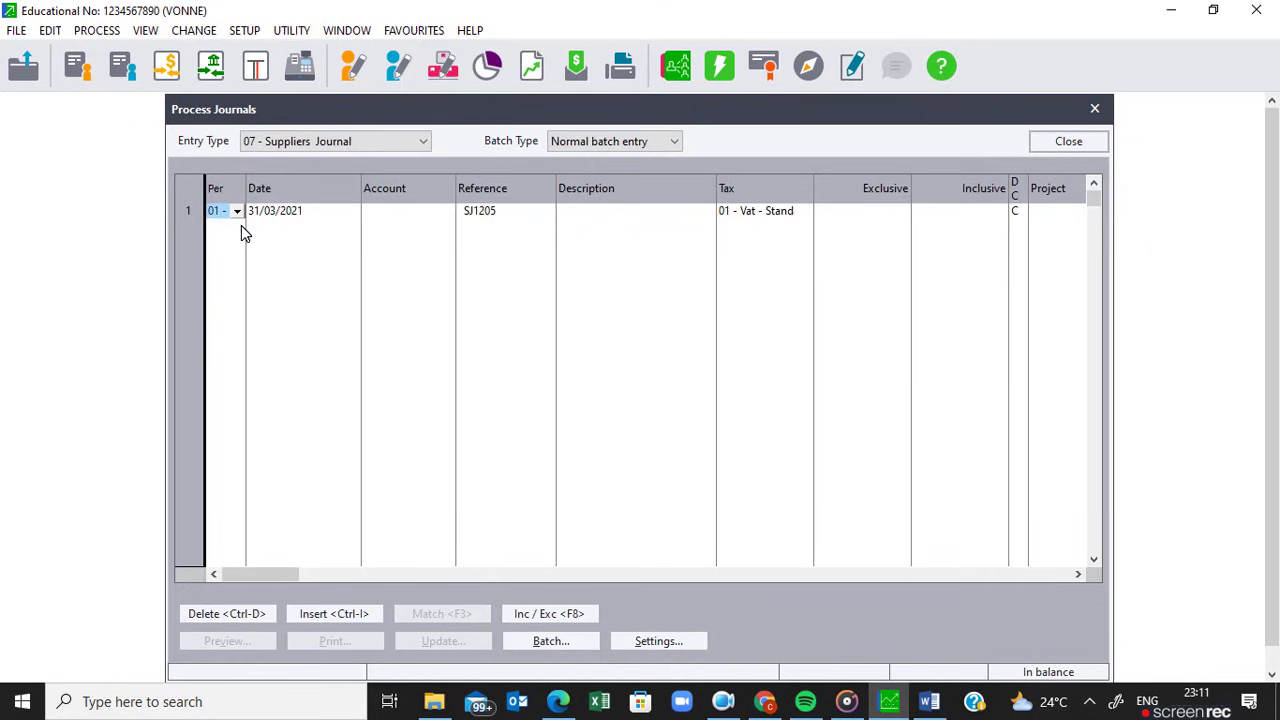
Date the first journal line 20/03/2021 and select supplier C003, Comp World, as its account.
key("Tab")
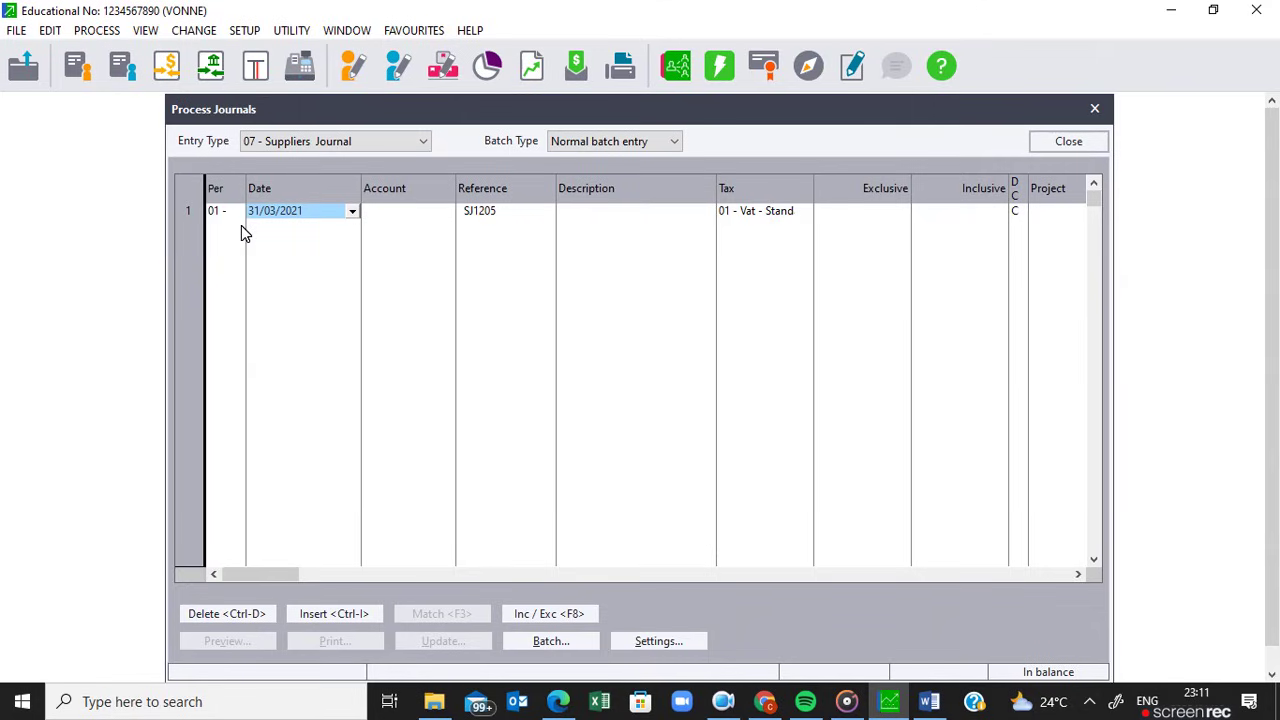
type("31")
key("Return")
type("20")
key("Return")
key("Return")
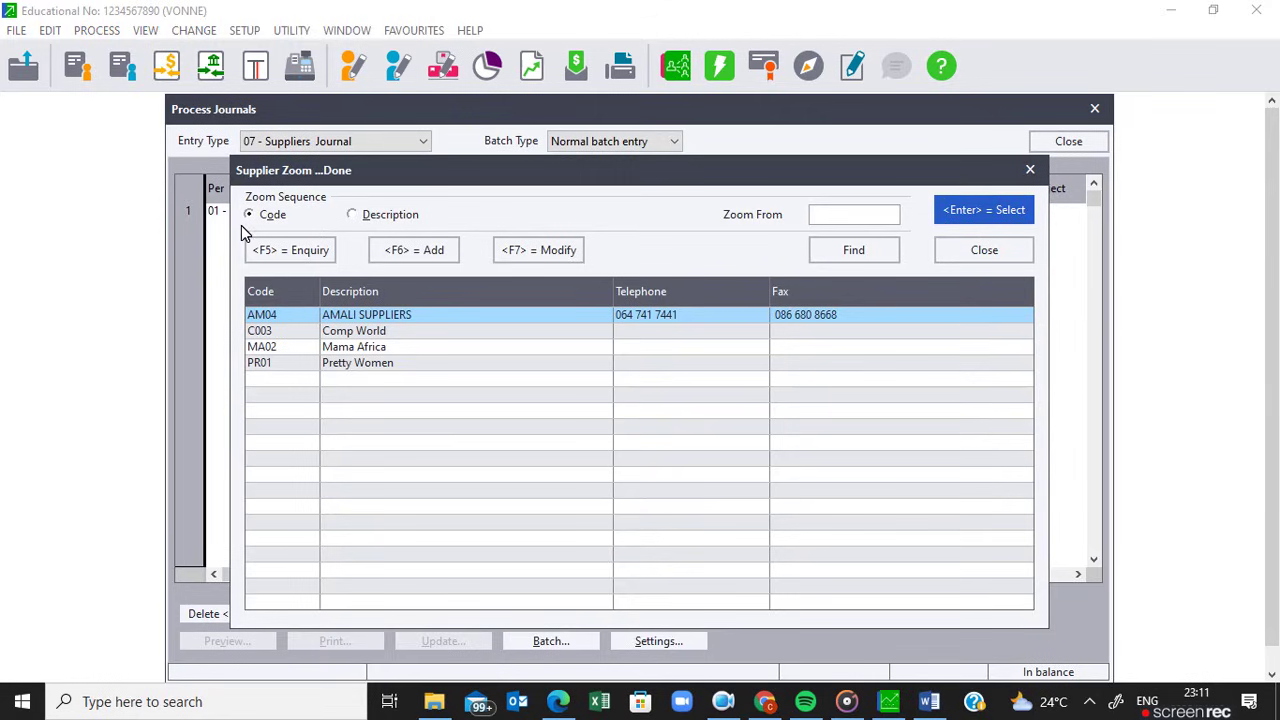
left_click(366, 331)
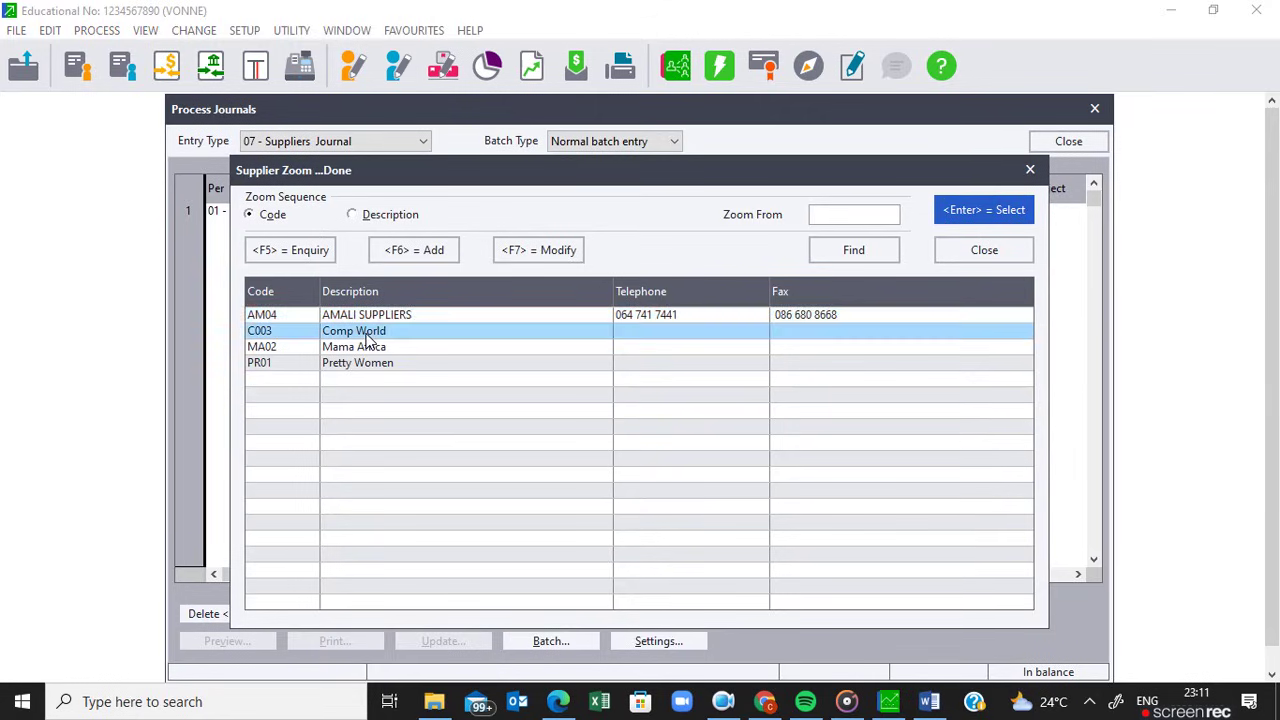
key("Return")
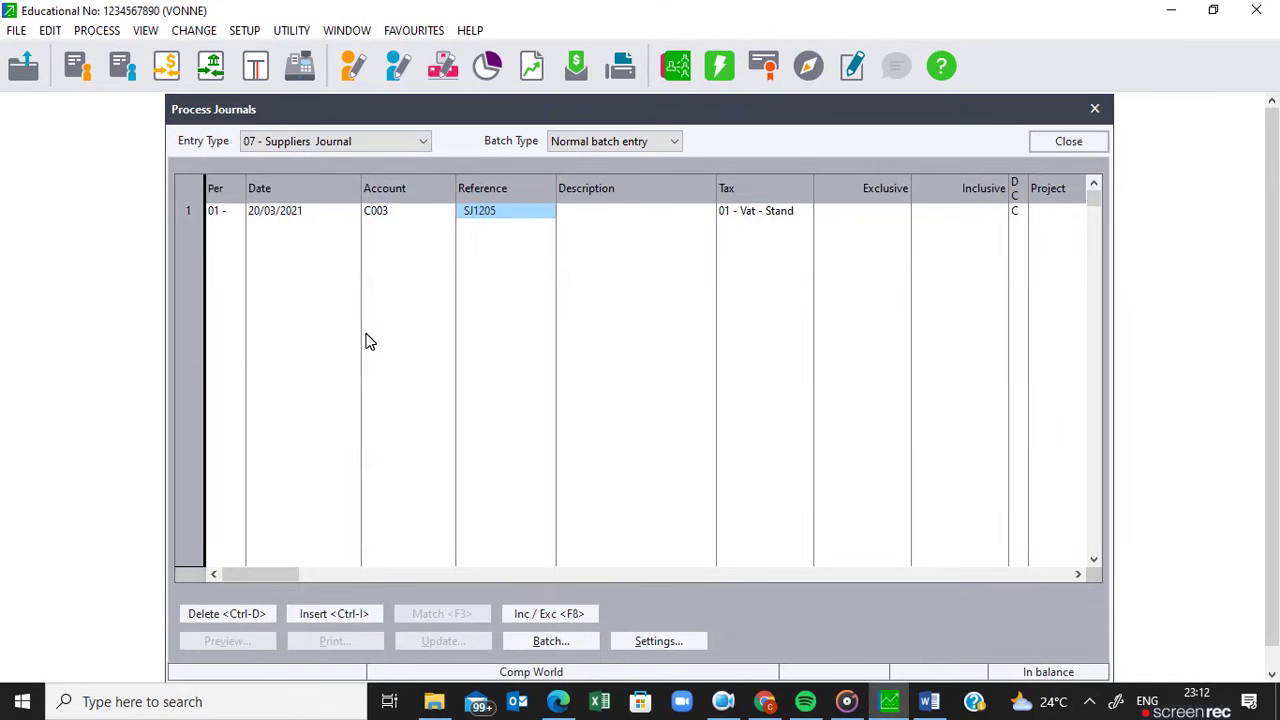
Enter CW20 as the reference of the Comp World journal line.
type("CW")
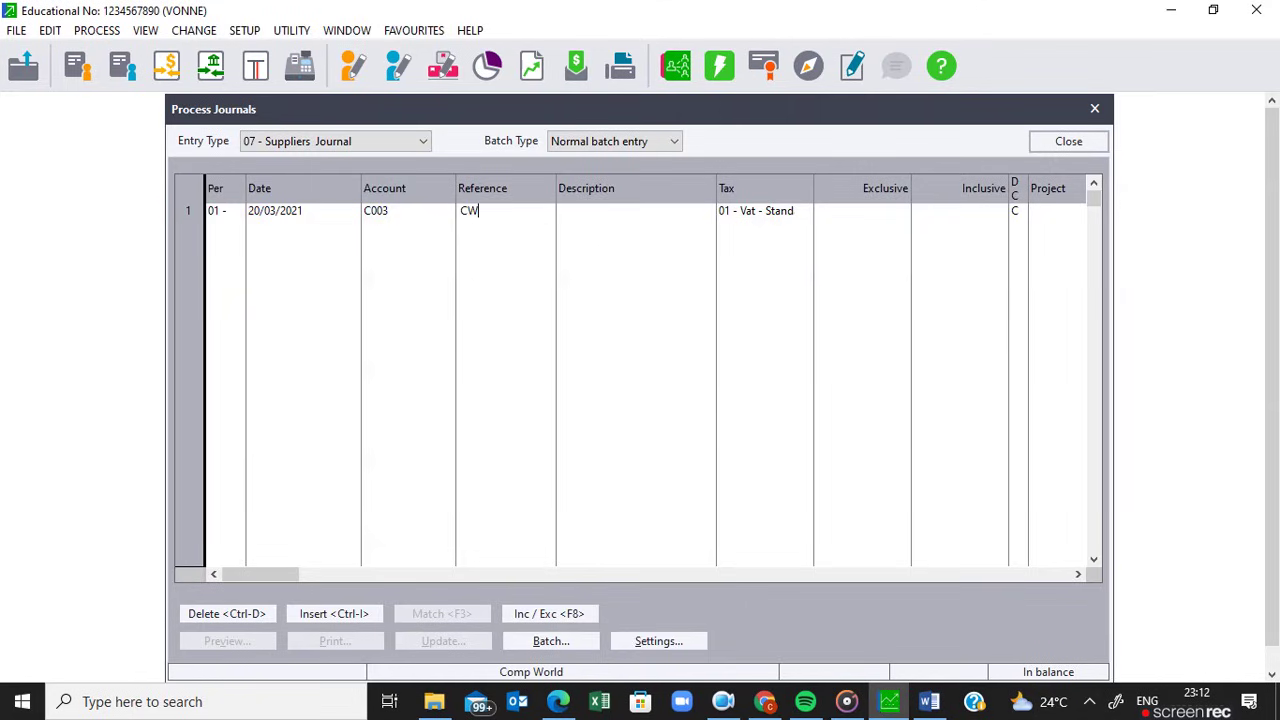
type("20")
key("Tab")
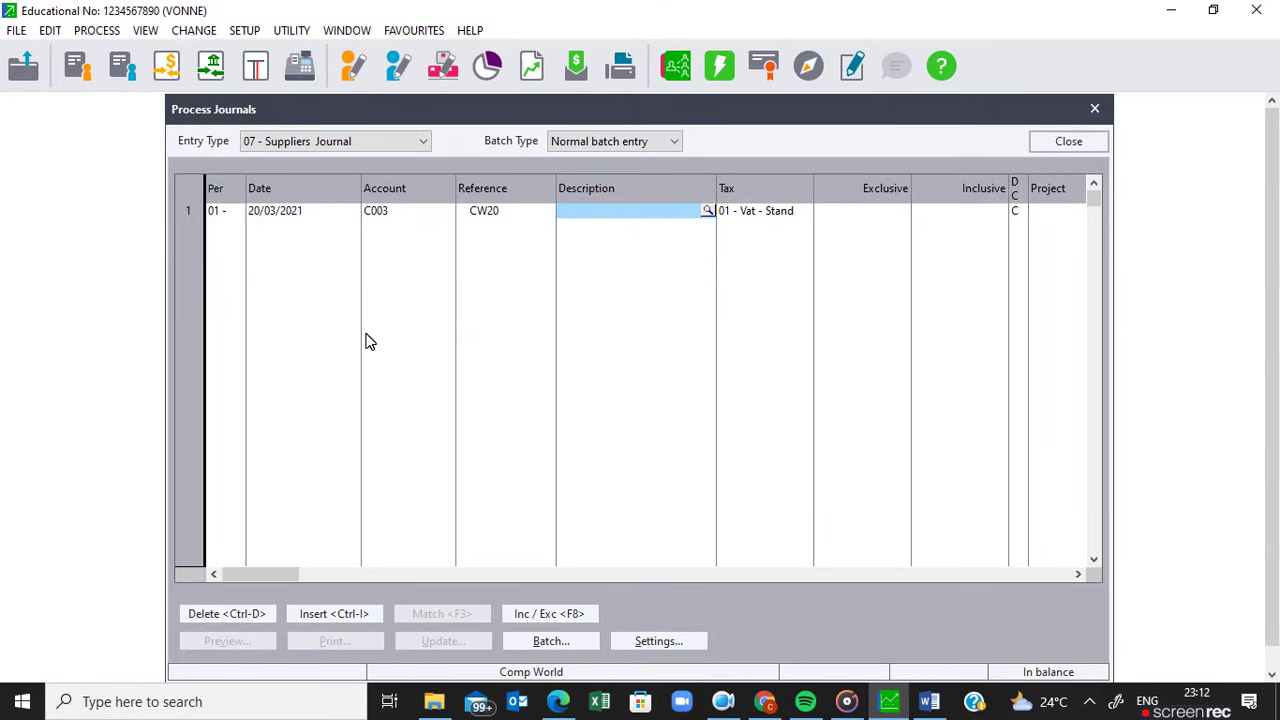
Enter the journal line's description as "2 Epson projectors @ R4999 each".
type("2")
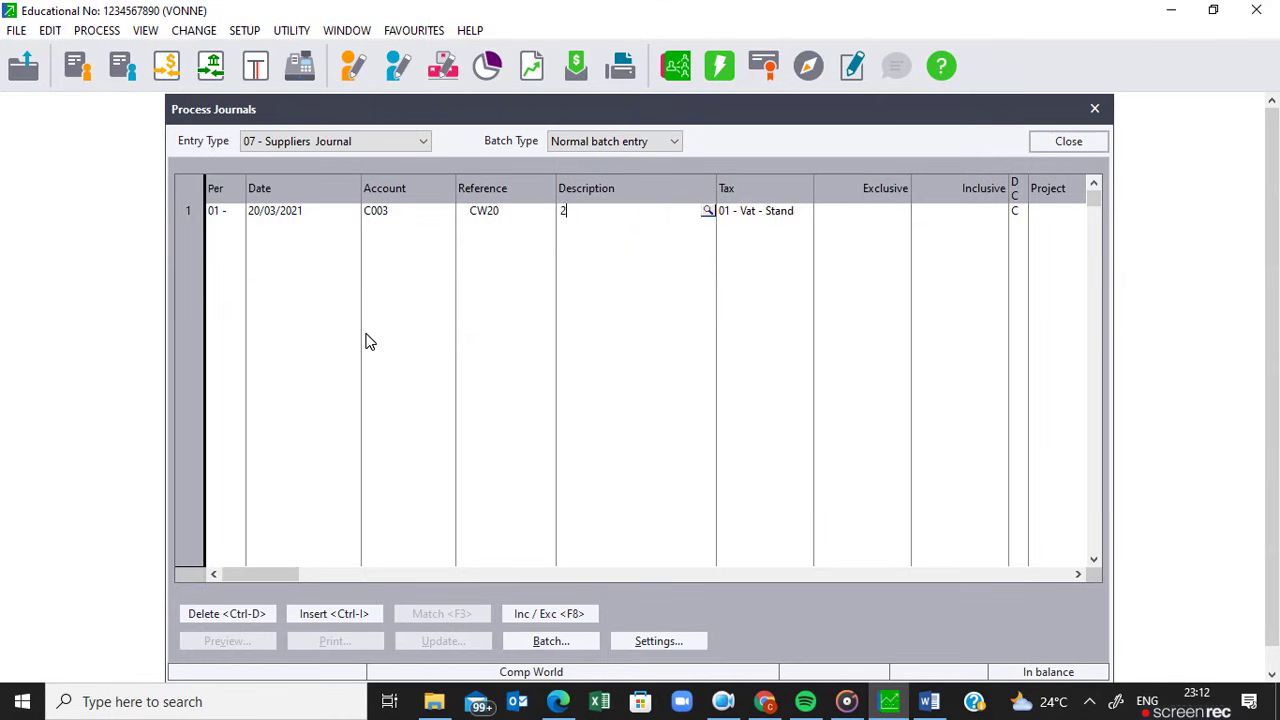
key("Return")
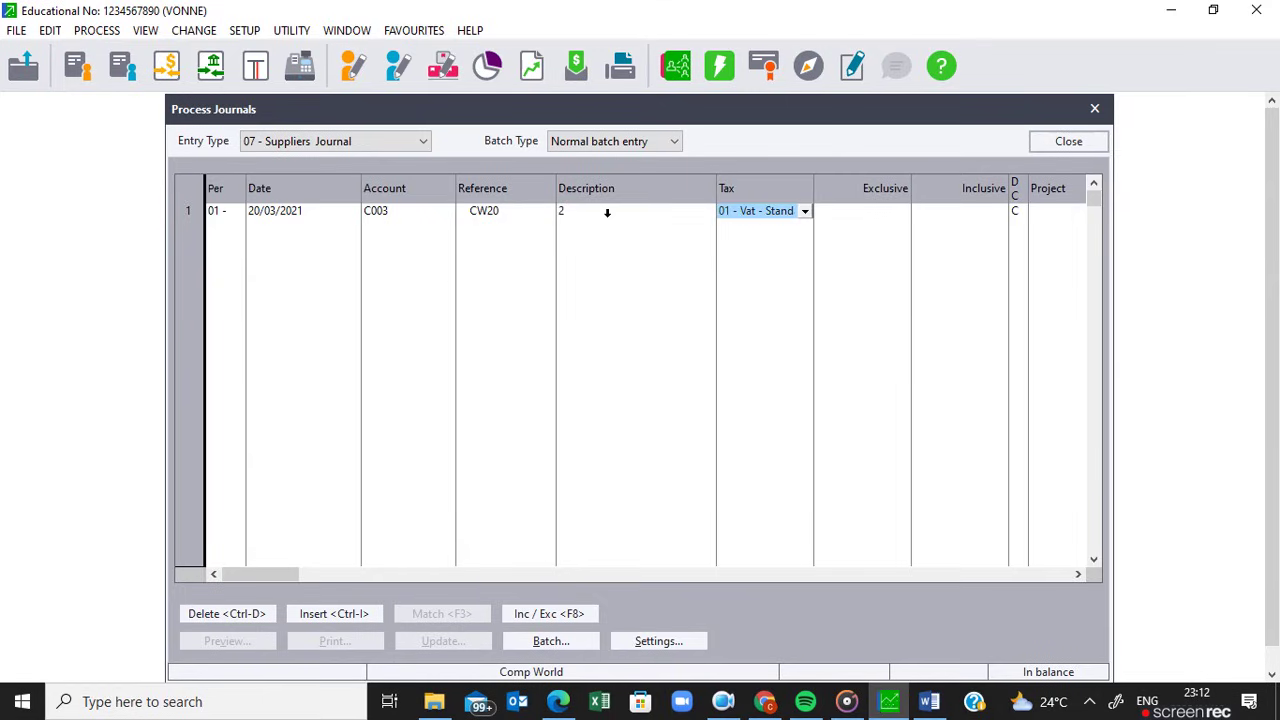
left_click(590, 212)
key("BackSpace")
type("2 Epson proje")
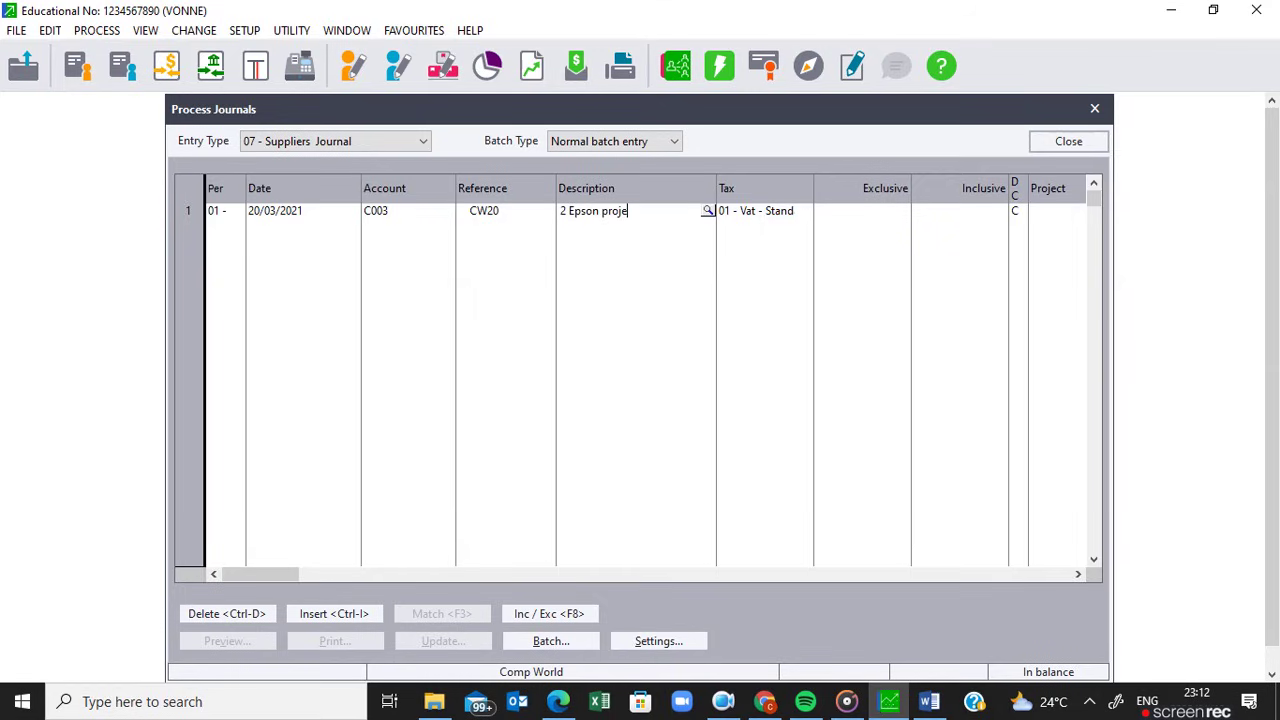
type("ctors @ R4999")
left_click(599, 218)
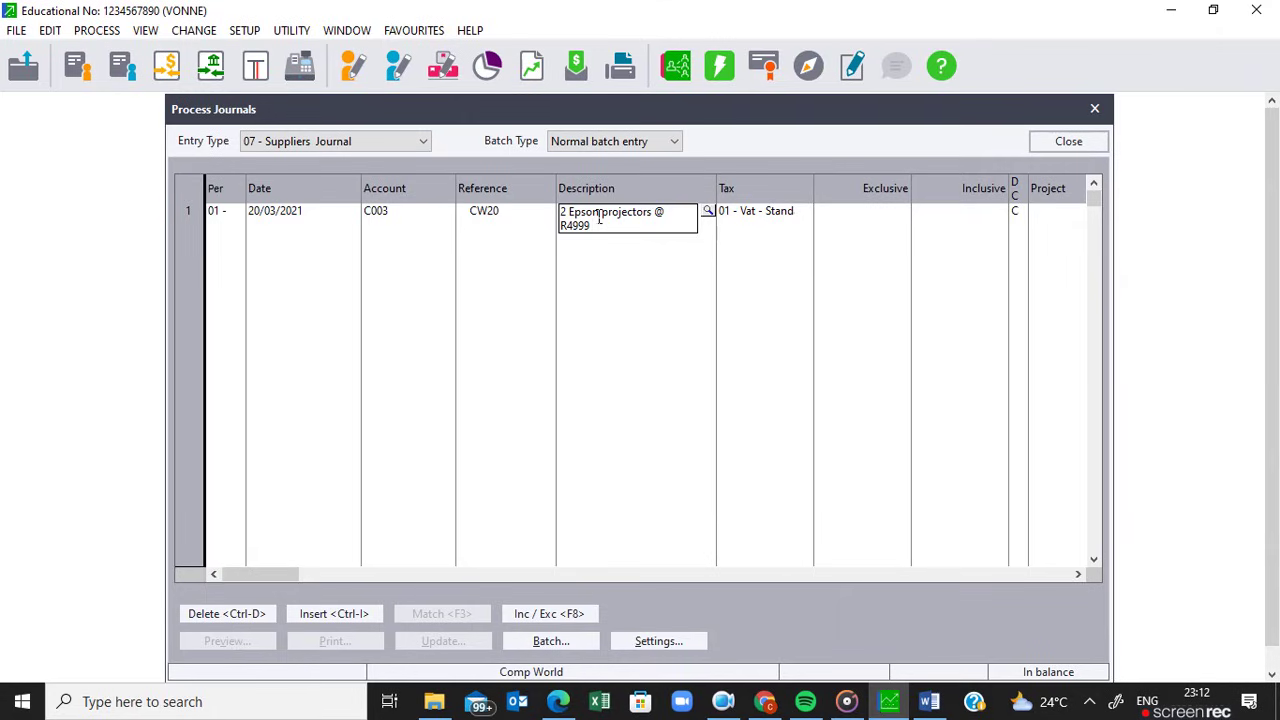
type("each")
key("Tab")
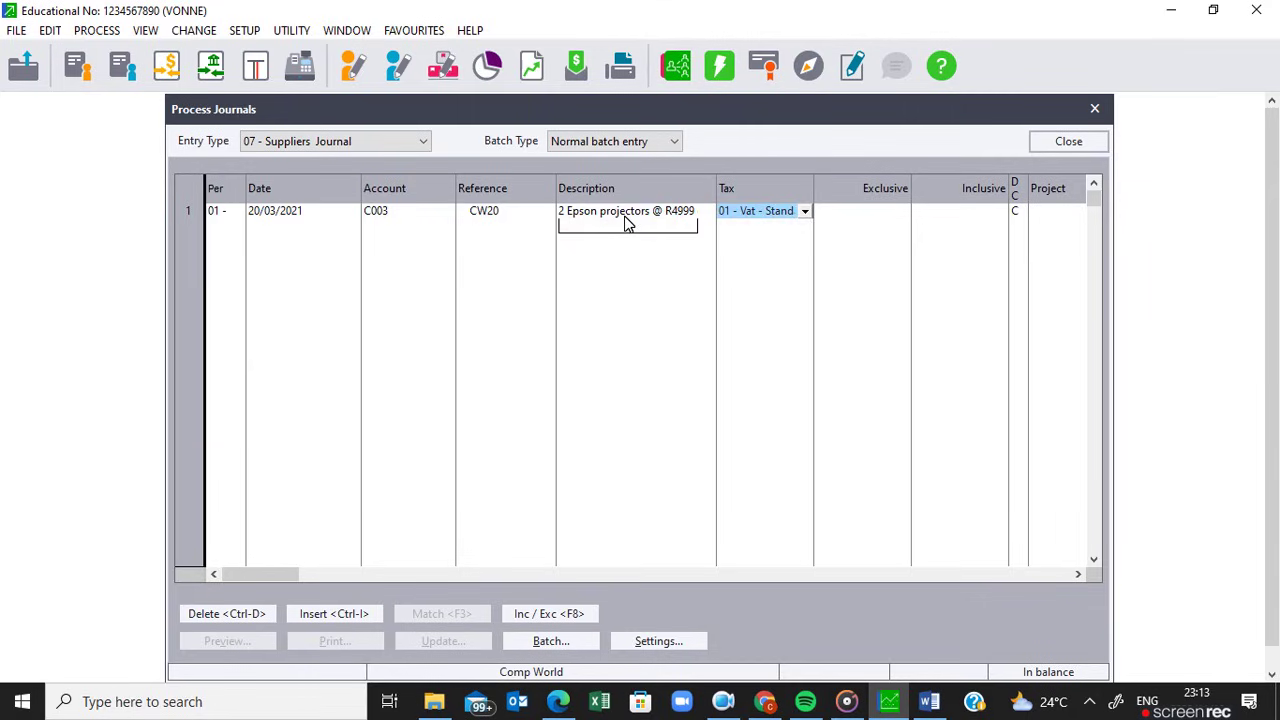
Set the journal line's tax type to 05 - Capital goods (15.00%).
left_click(805, 214)
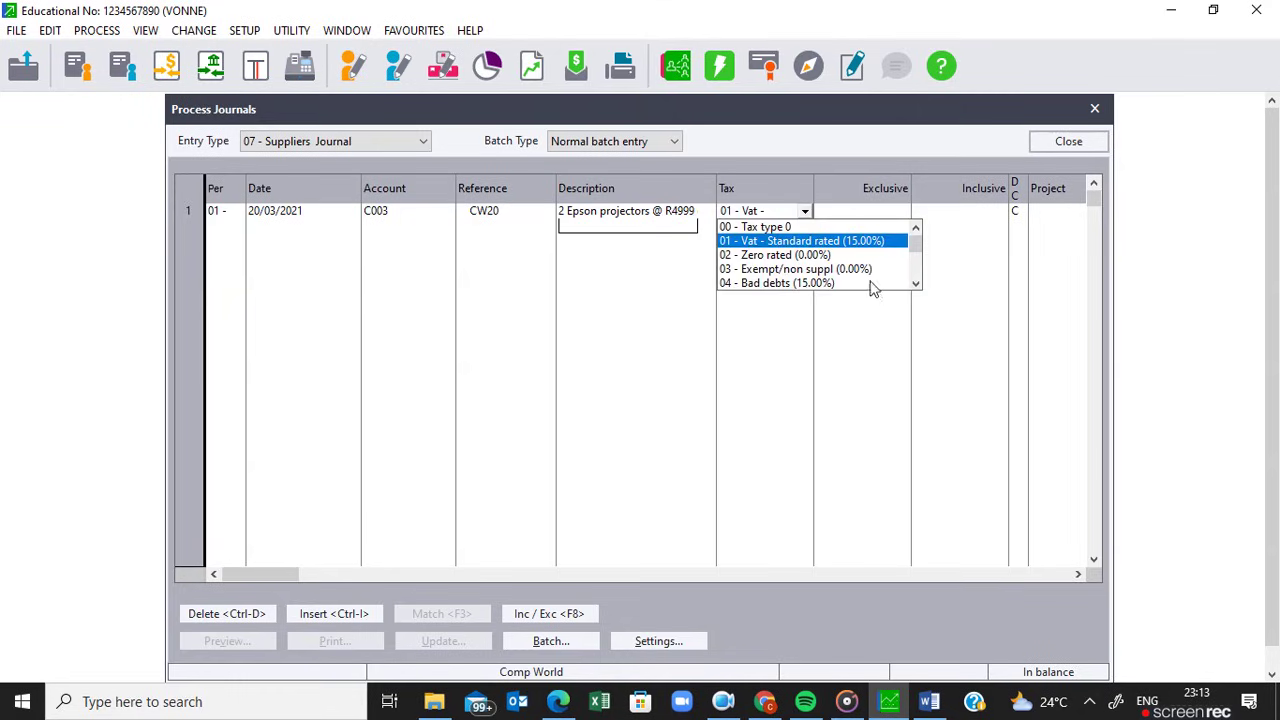
scroll(920, 290, "down", 1)
left_click(810, 292)
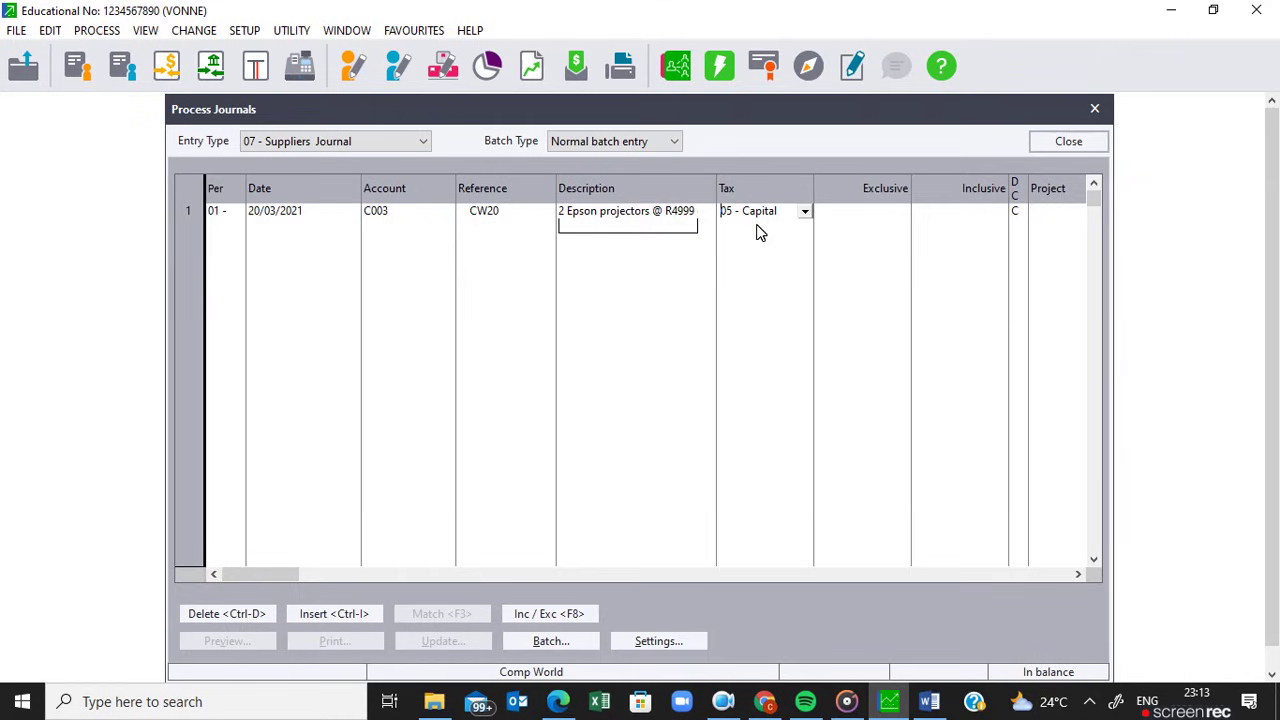
Enter 9998 as the journal line's inclusive amount, keeping it as a credit.
key("Tab")
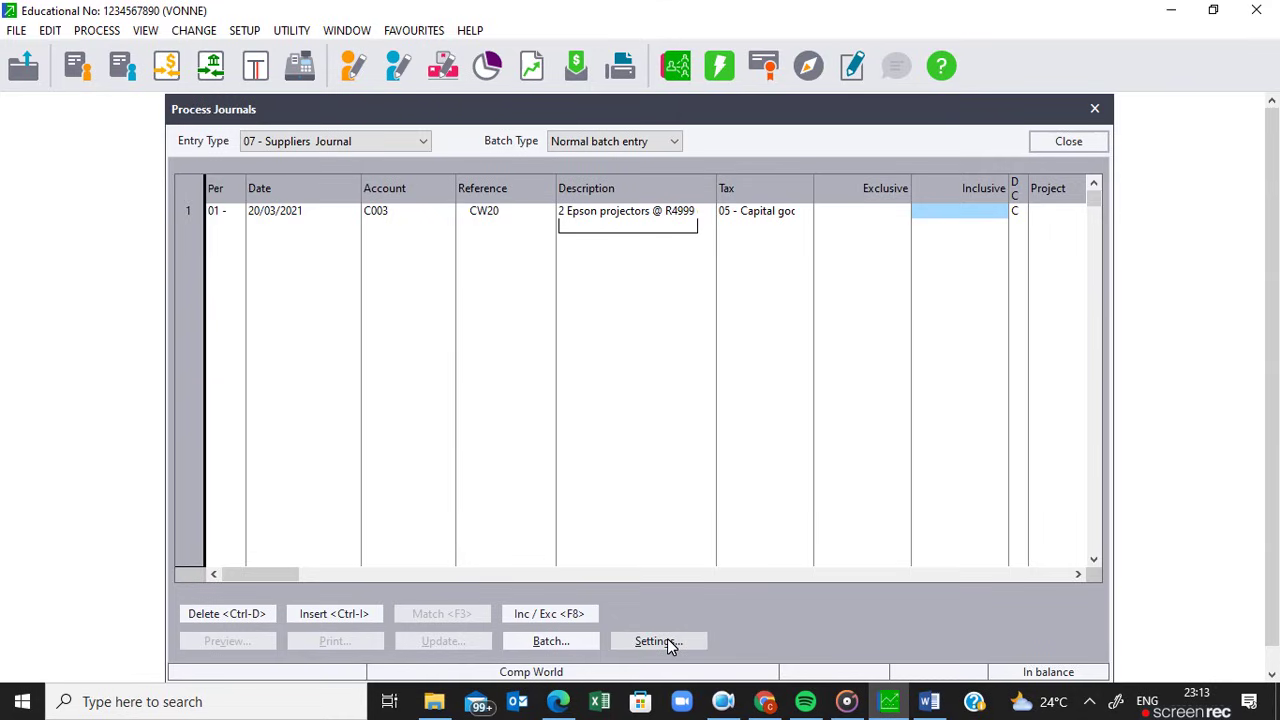
type("99")
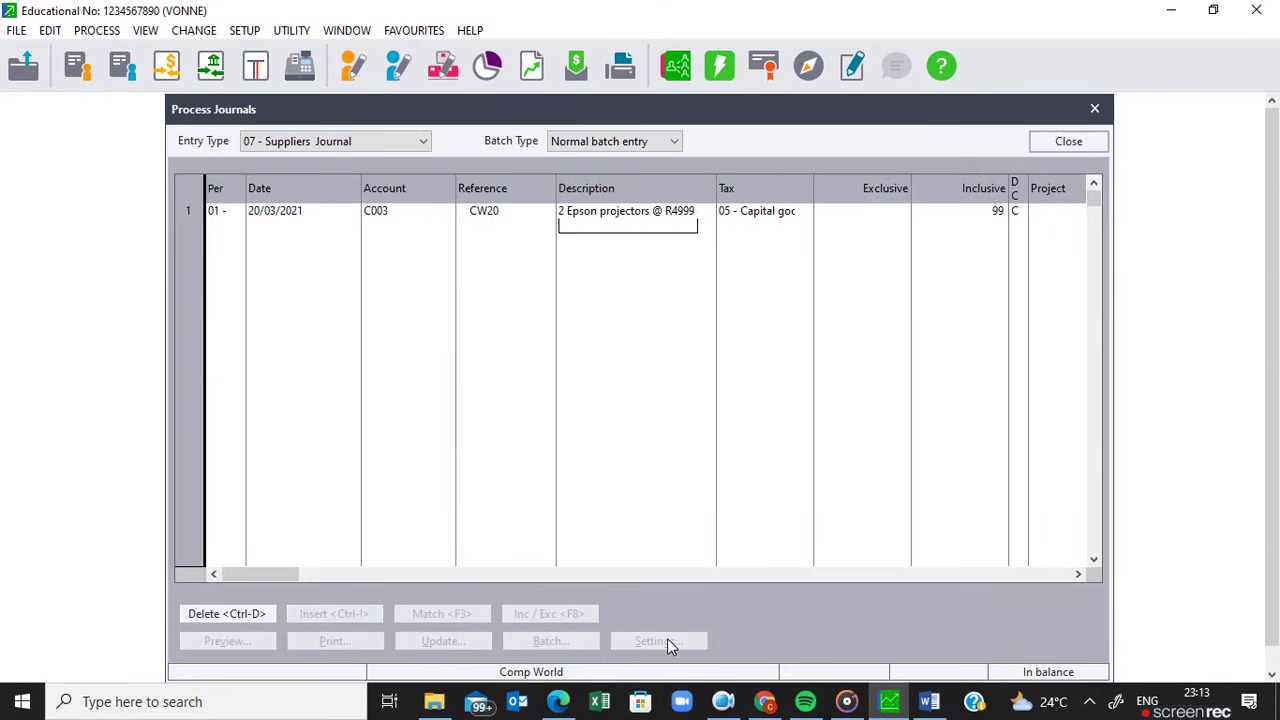
type("98")
key("Return")
key("Return")
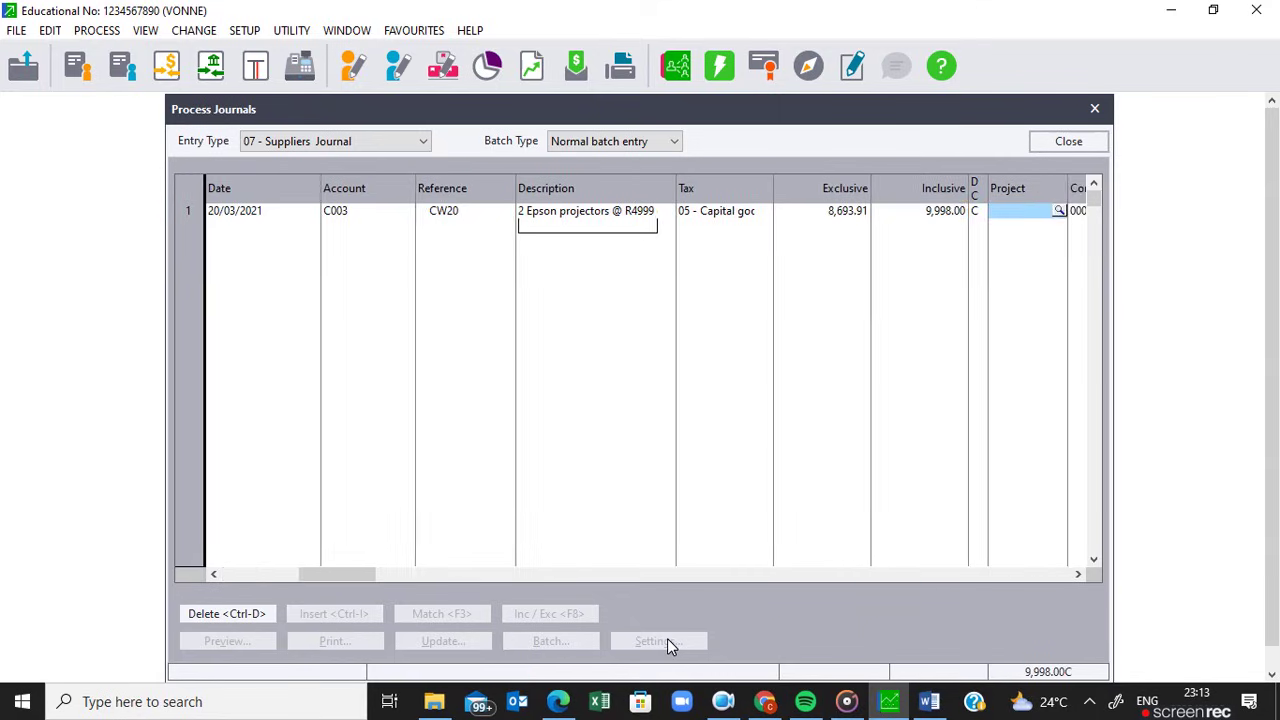
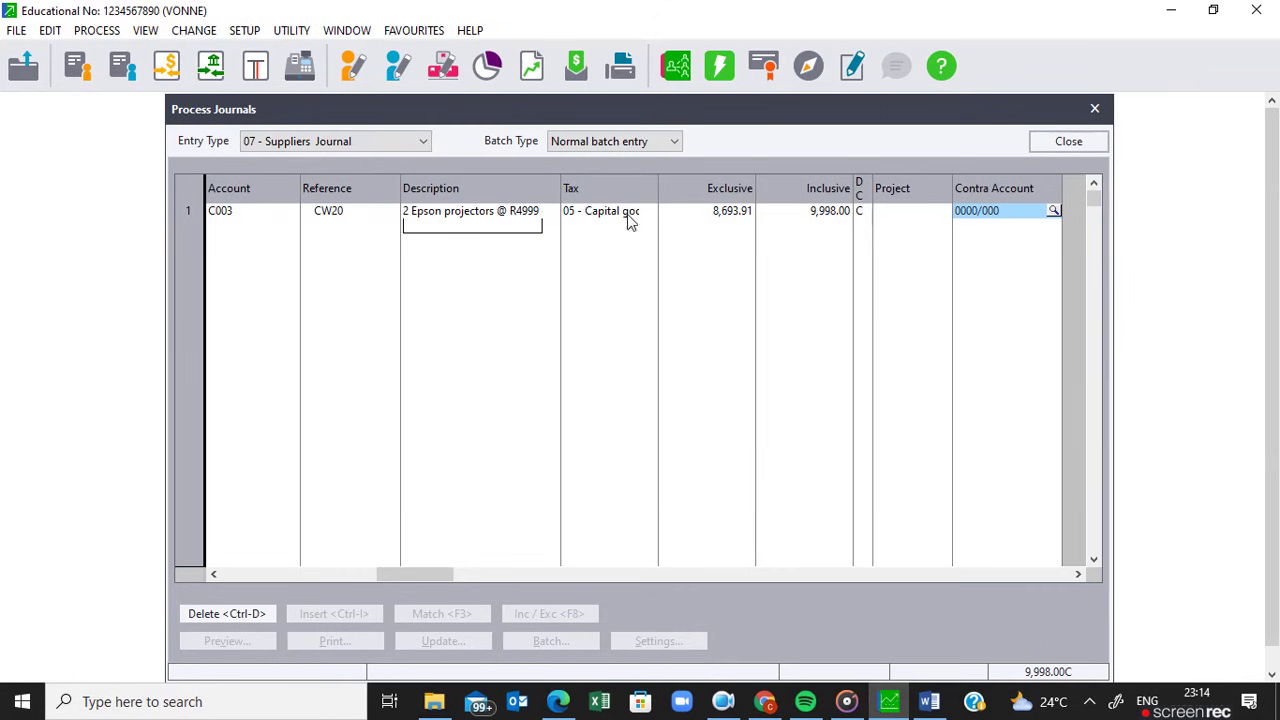
Set the journal line's contra account to 6250/010, Computer Equipment: @ Cost.
left_click(1056, 212)
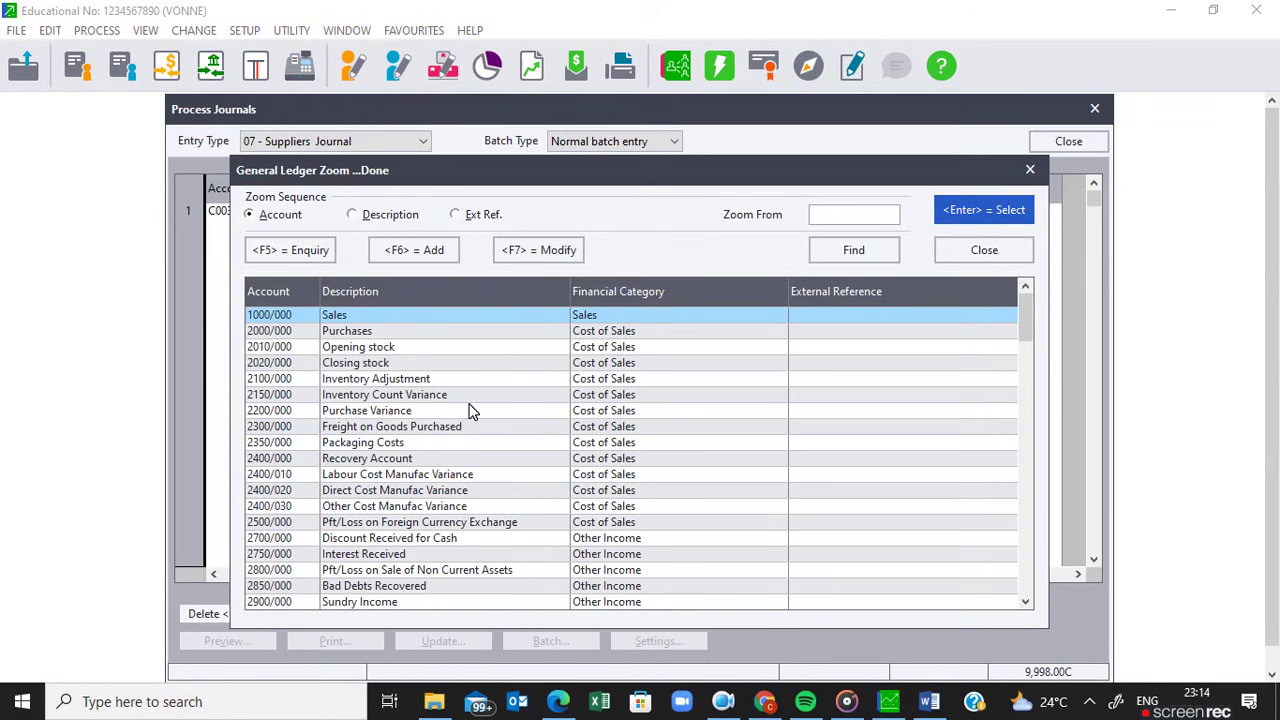
type("62")
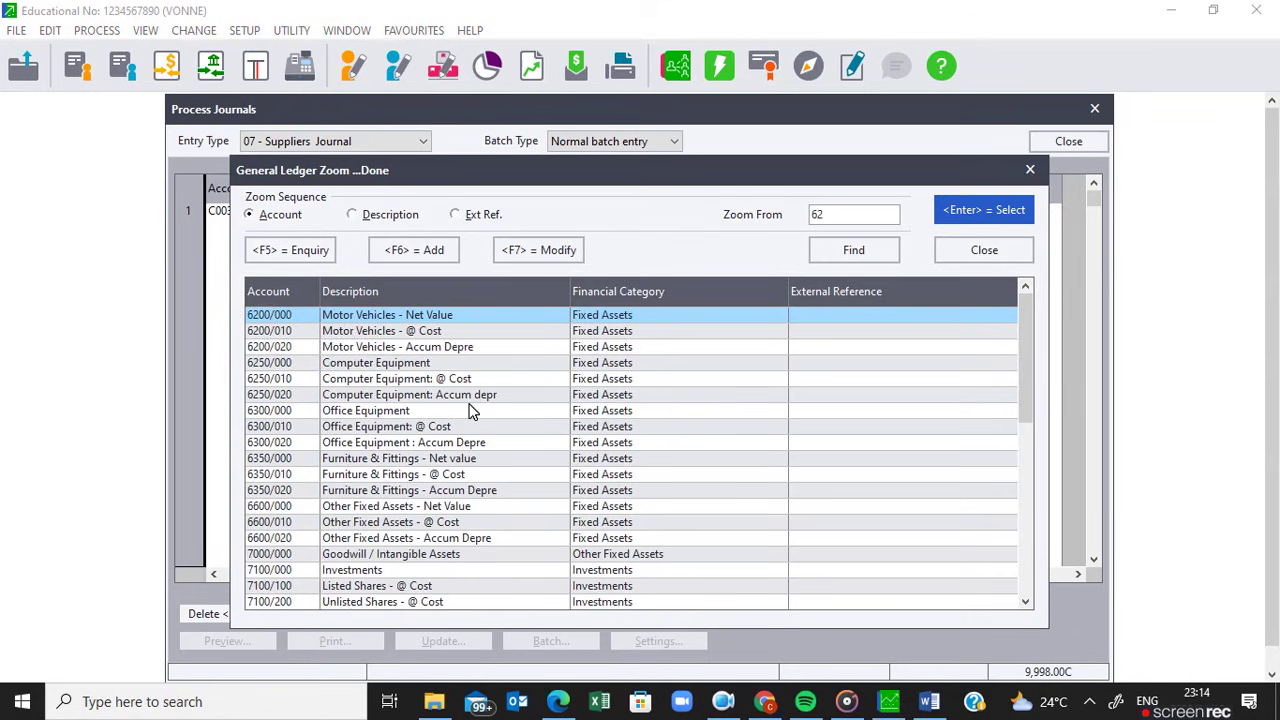
type("50")
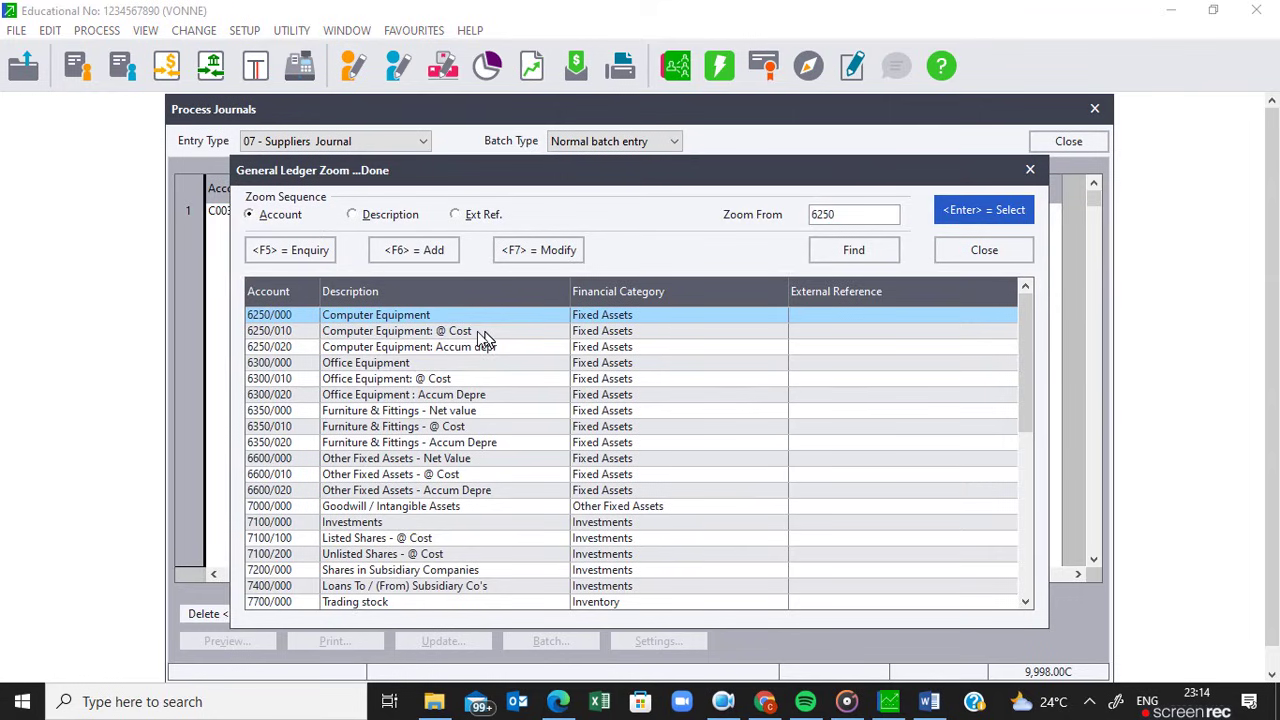
left_click(351, 333)
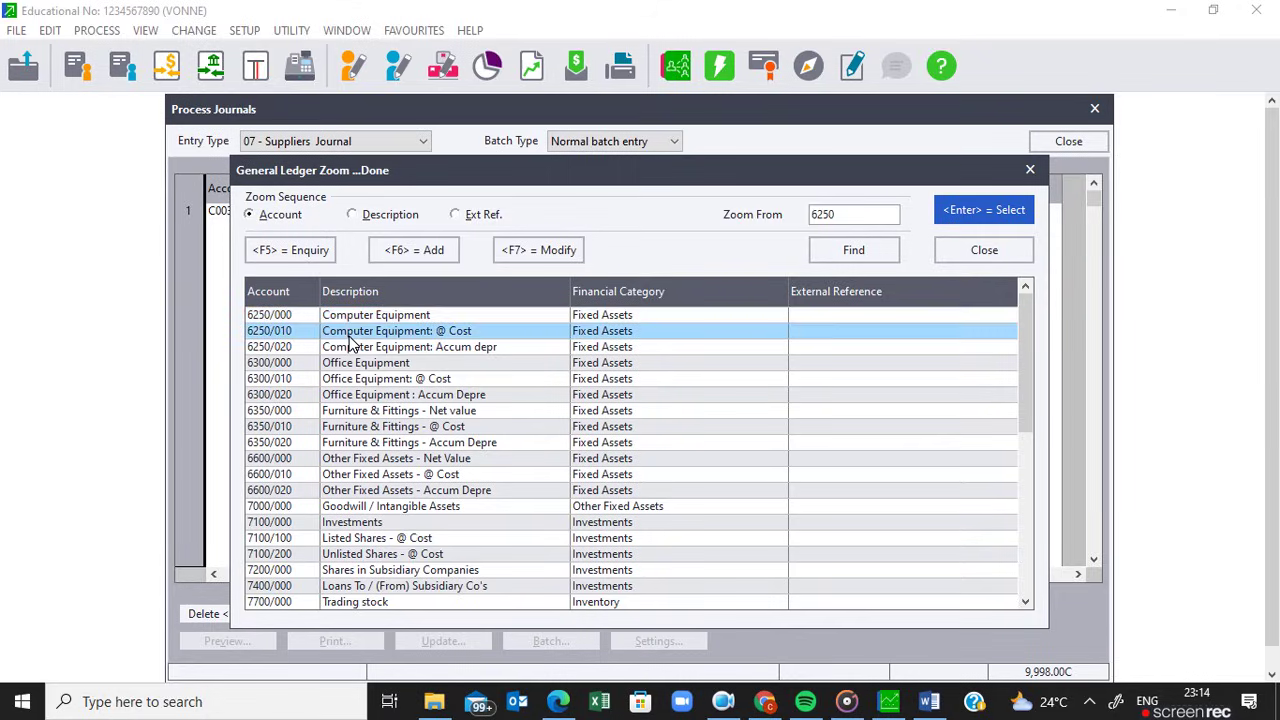
double_click(349, 333)
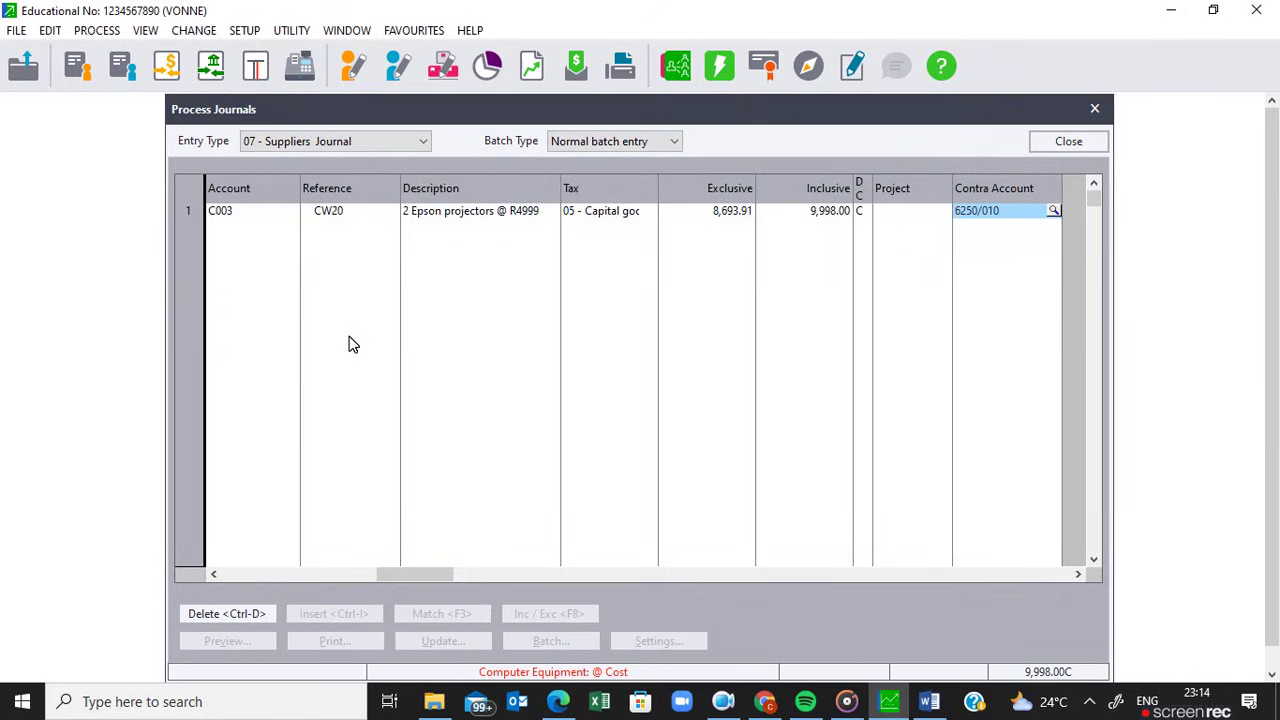
Complete the projectors line and start a second journal line for supplier C003, Comp World, keeping the date 20/03/2021.
key("Return")
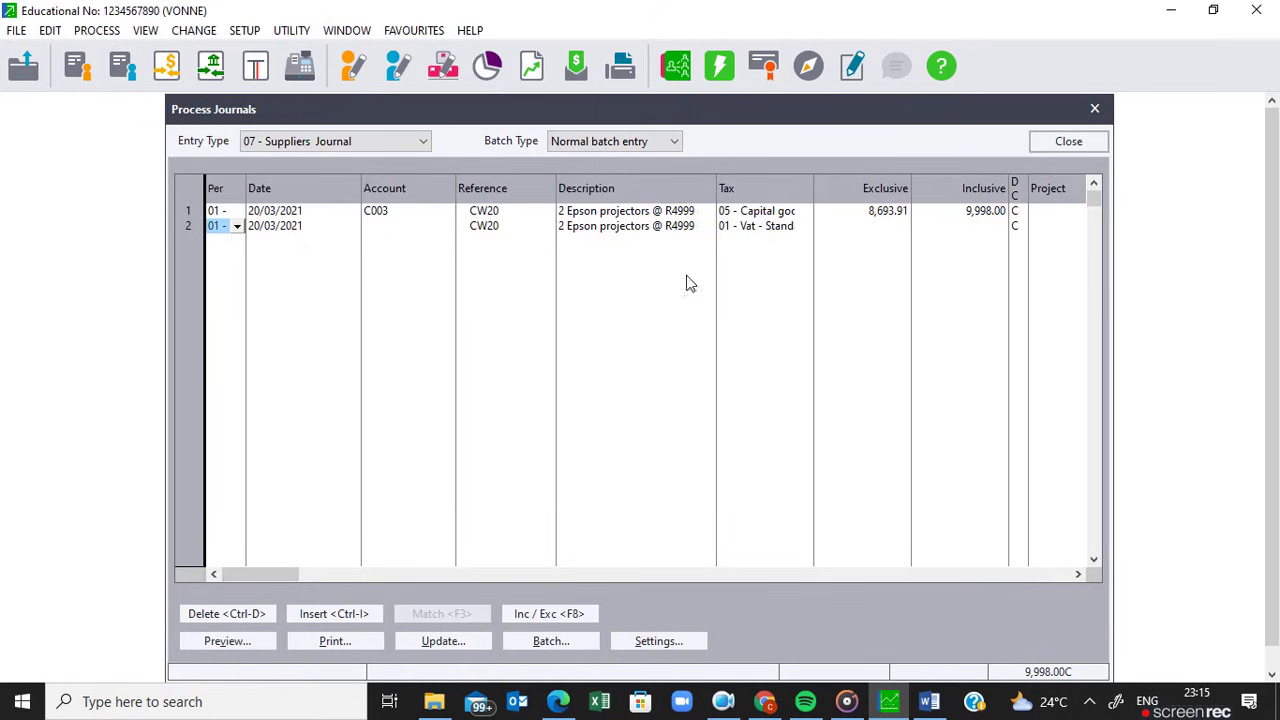
left_click(1077, 575)
left_click(1077, 575)
left_click(1077, 575)
left_click(1077, 575)
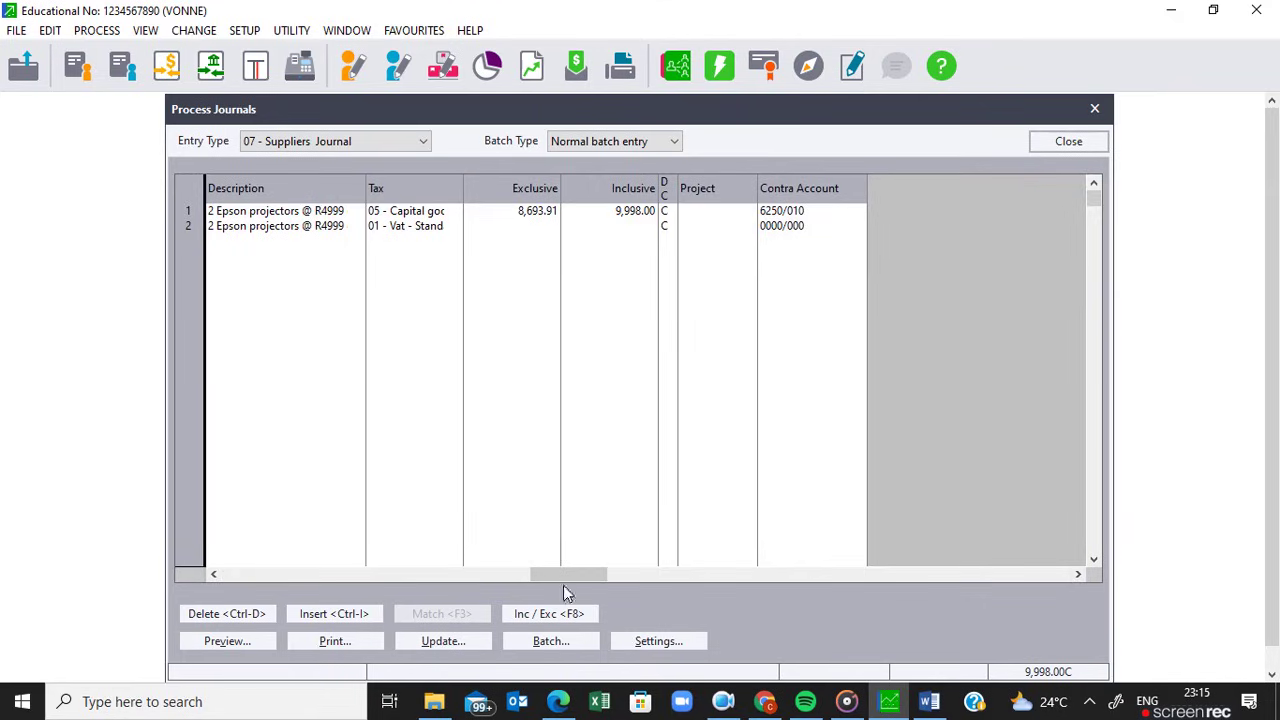
left_click_drag(561, 578, 240, 574)
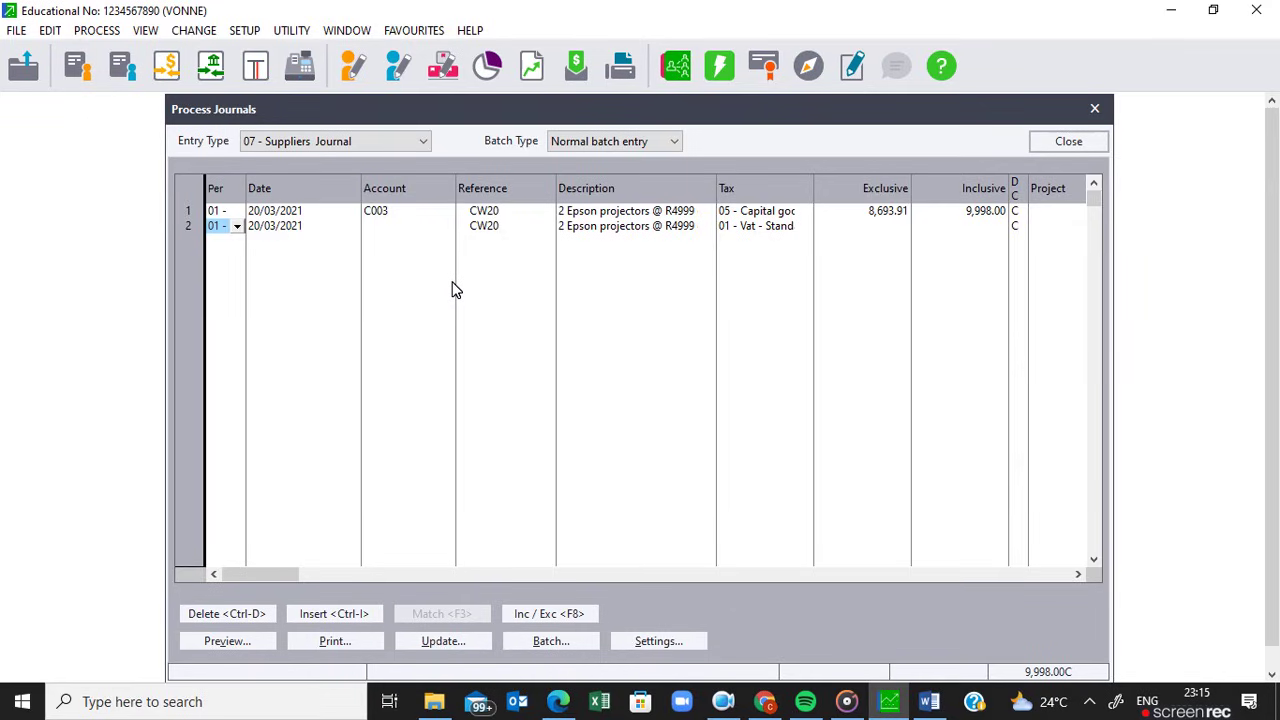
key("Tab")
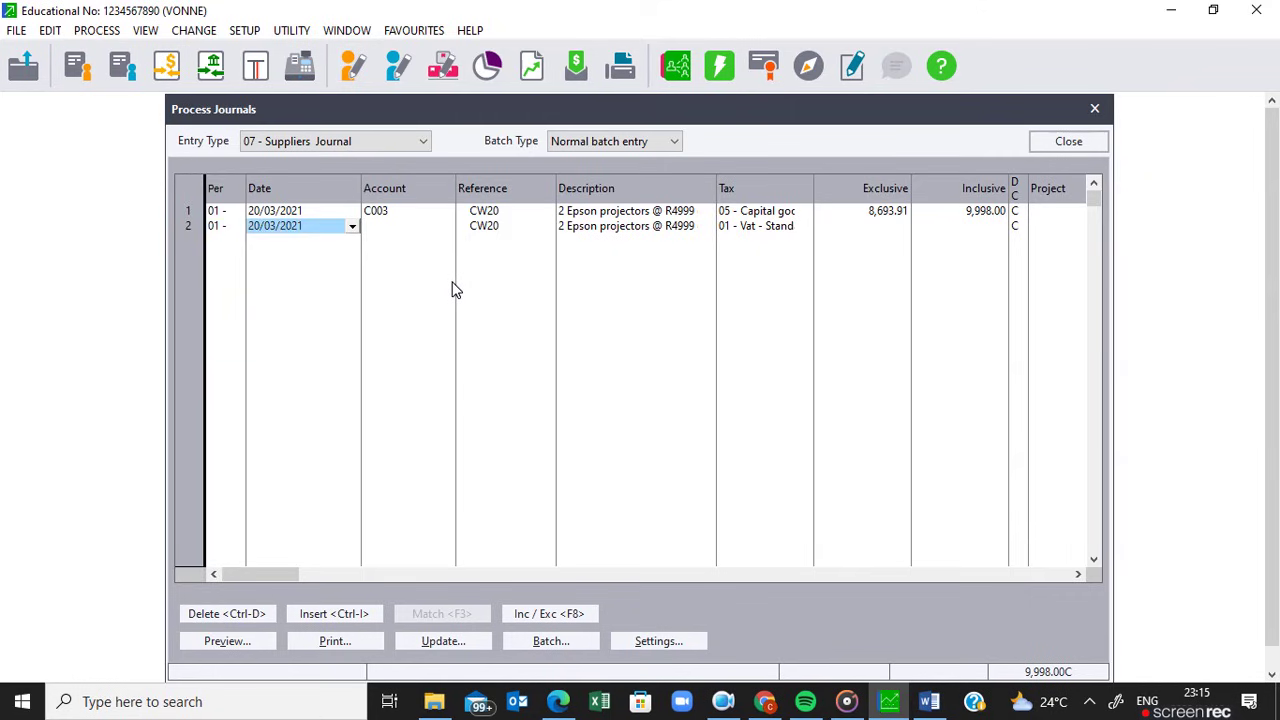
key("Tab")
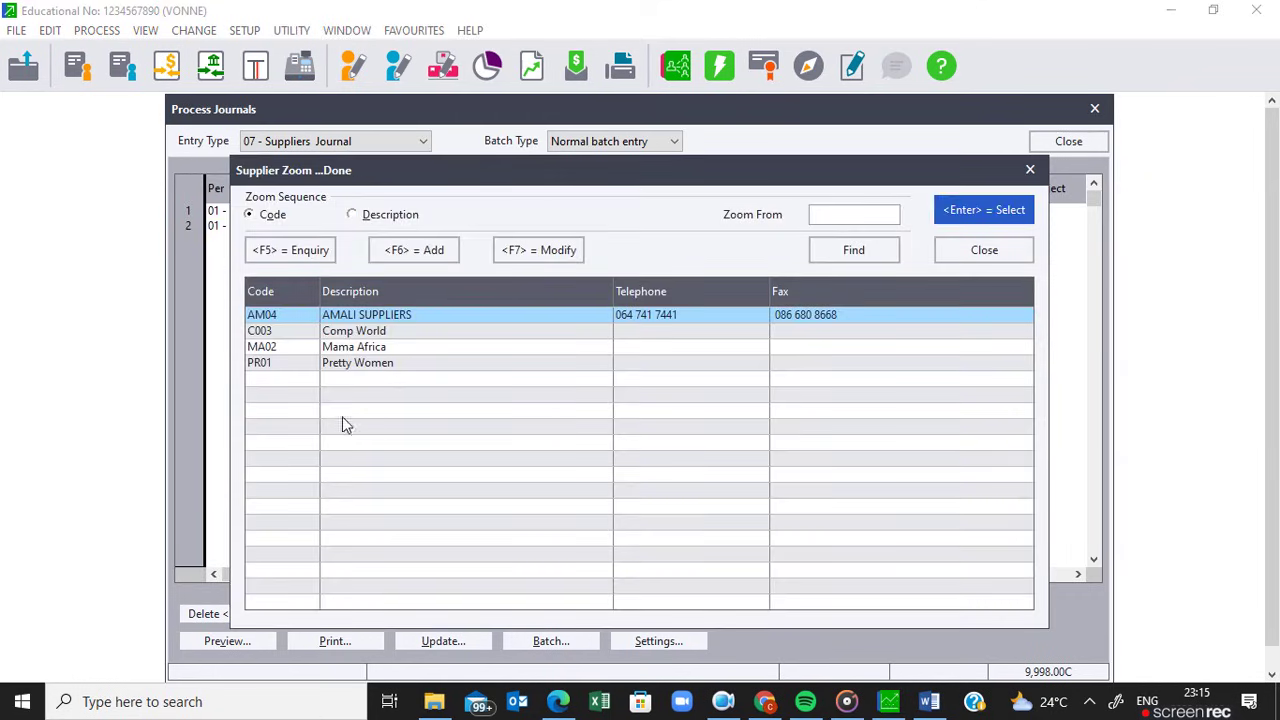
left_click(373, 338)
double_click(373, 338)
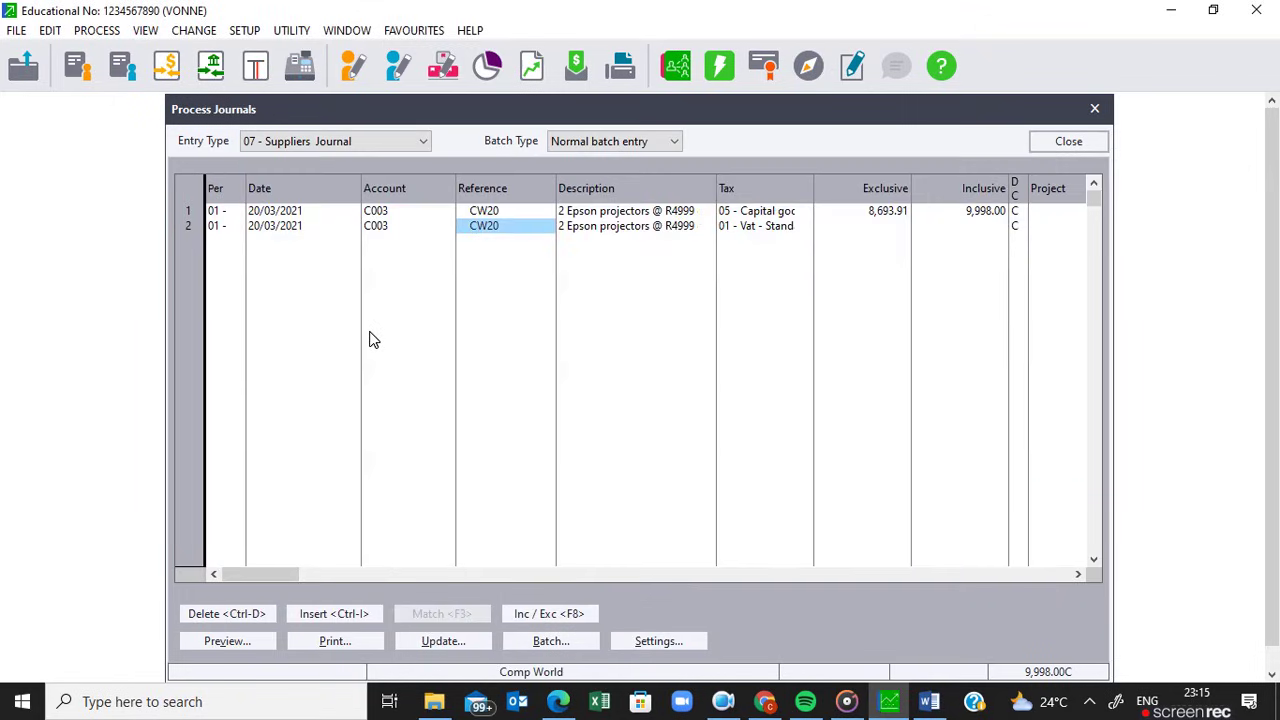
Keep reference CW20 on the second line and enter the description "5 Cannon catridges @ R299.99 each".
key("Return")
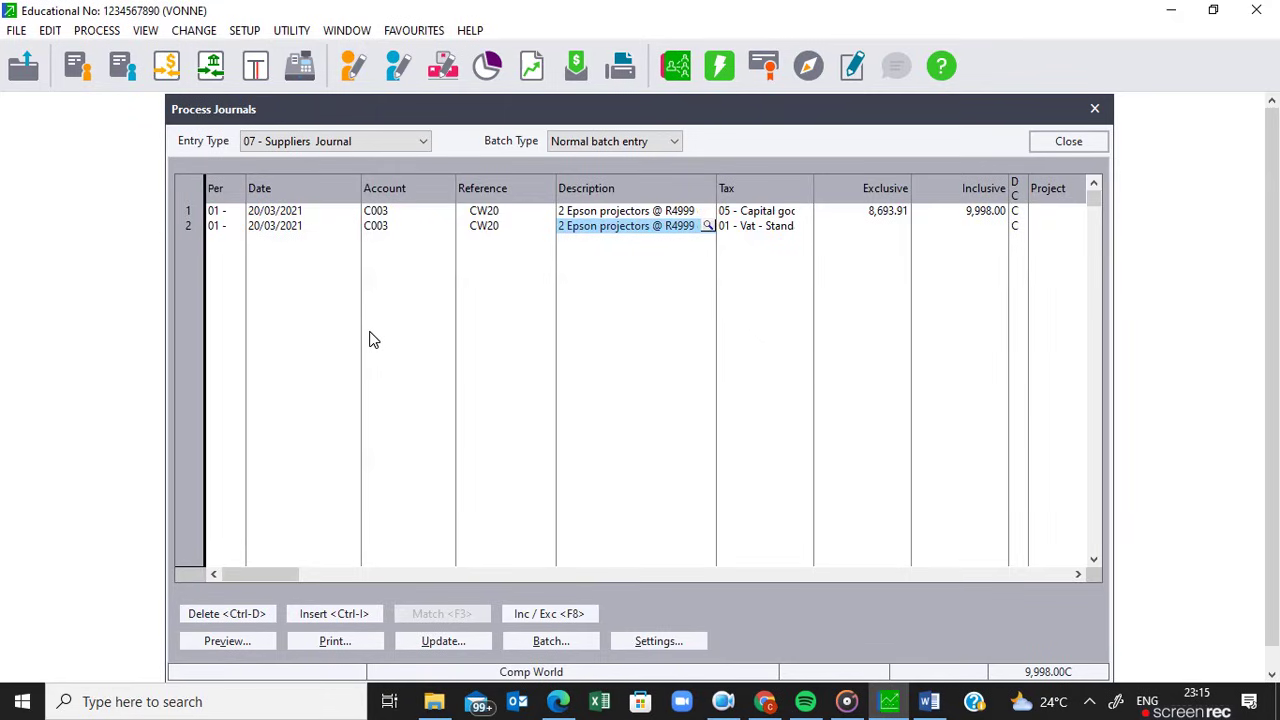
type("5 ")
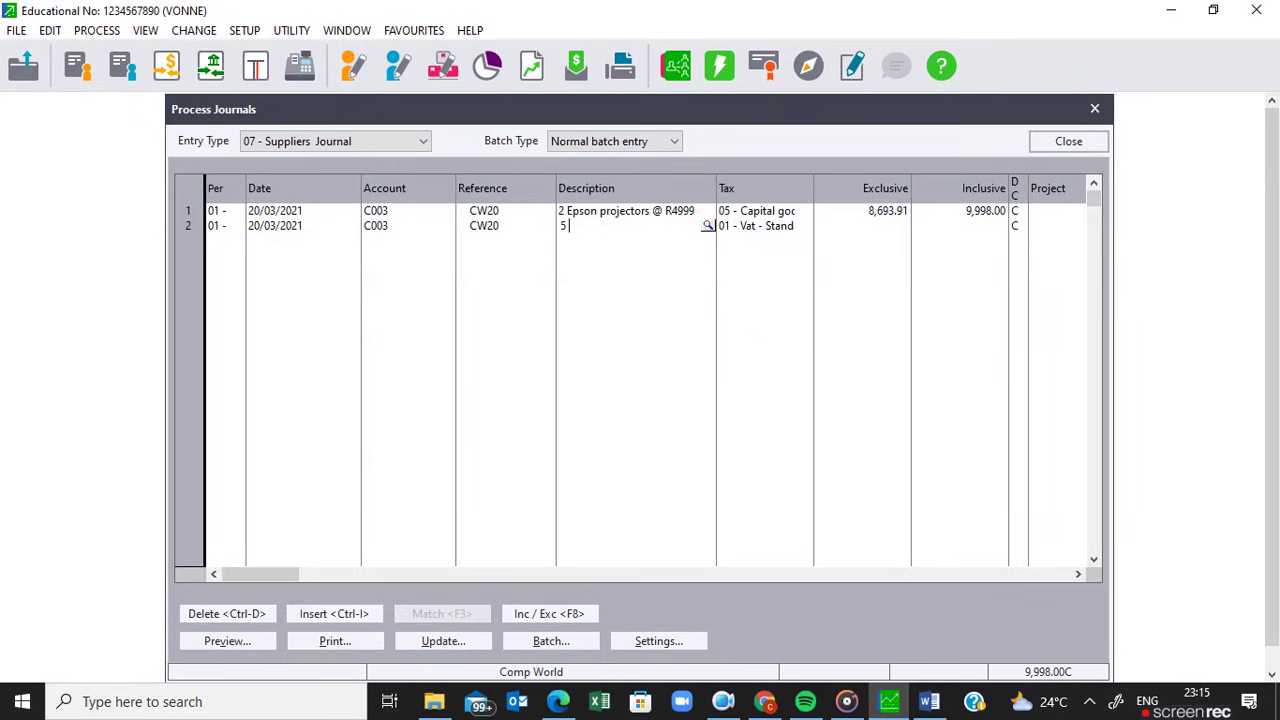
type("Cannon catridges @ R299")
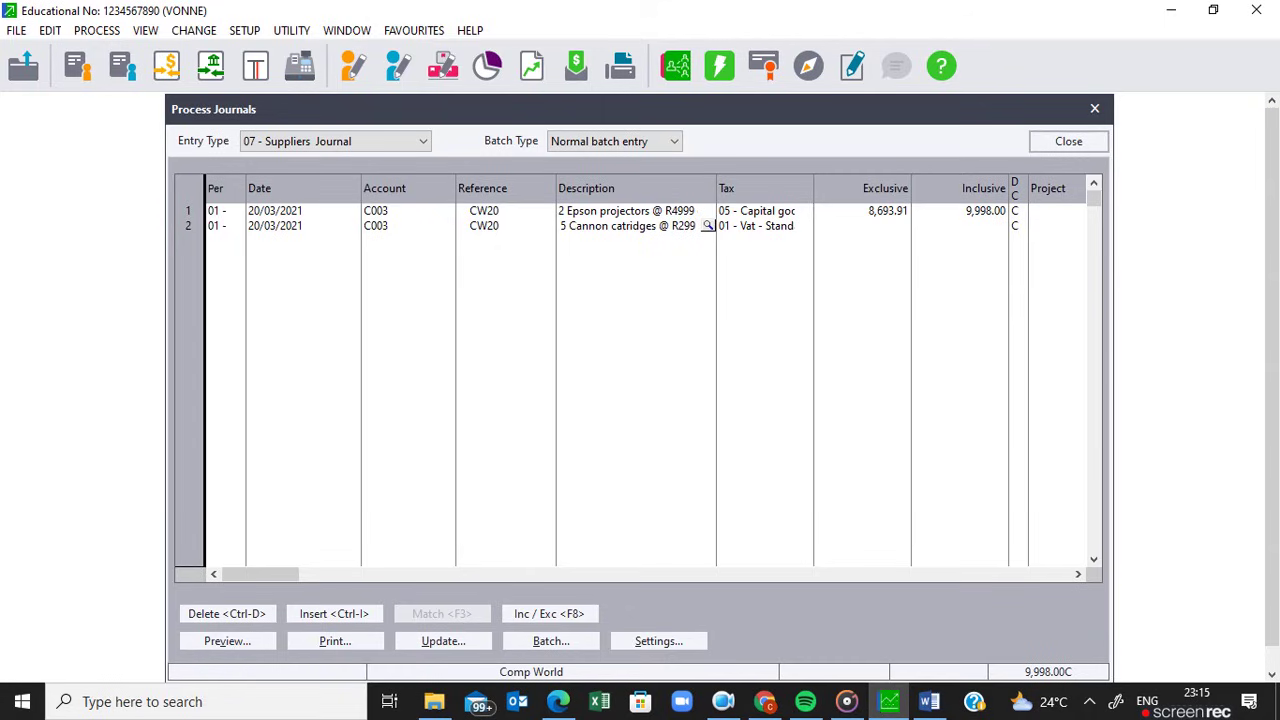
type(".99")
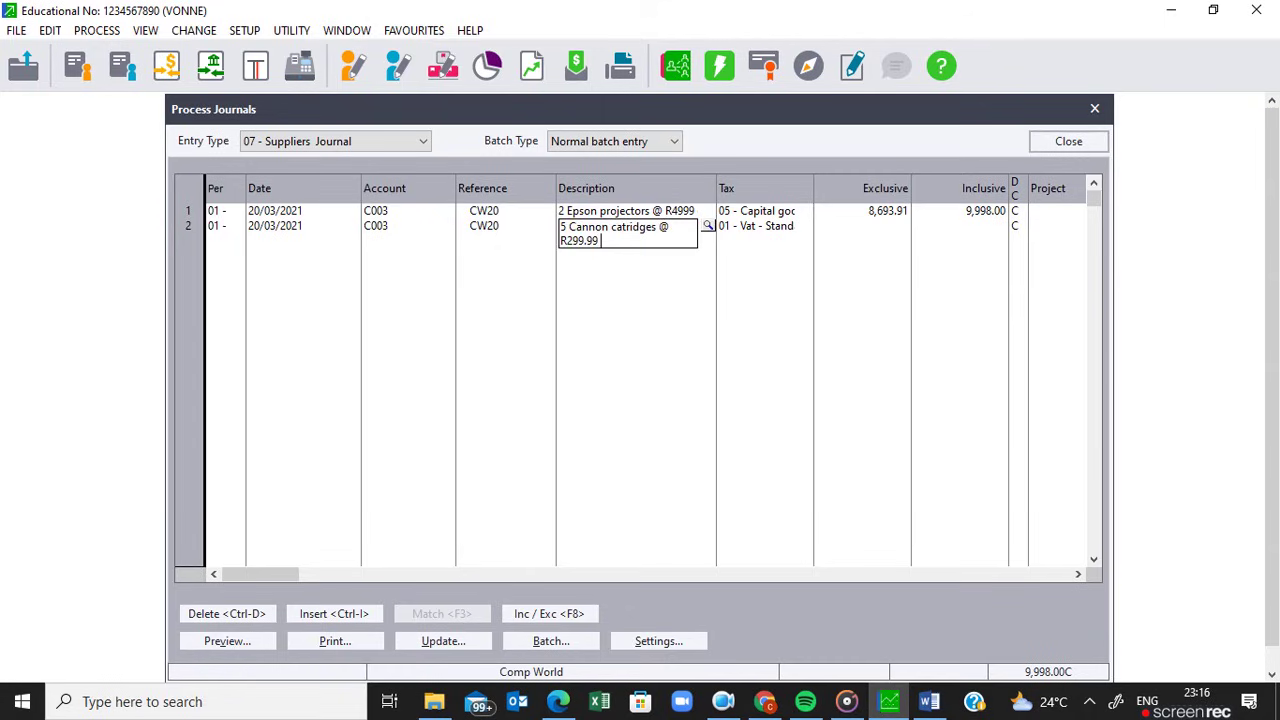
type(" each")
key("Tab")
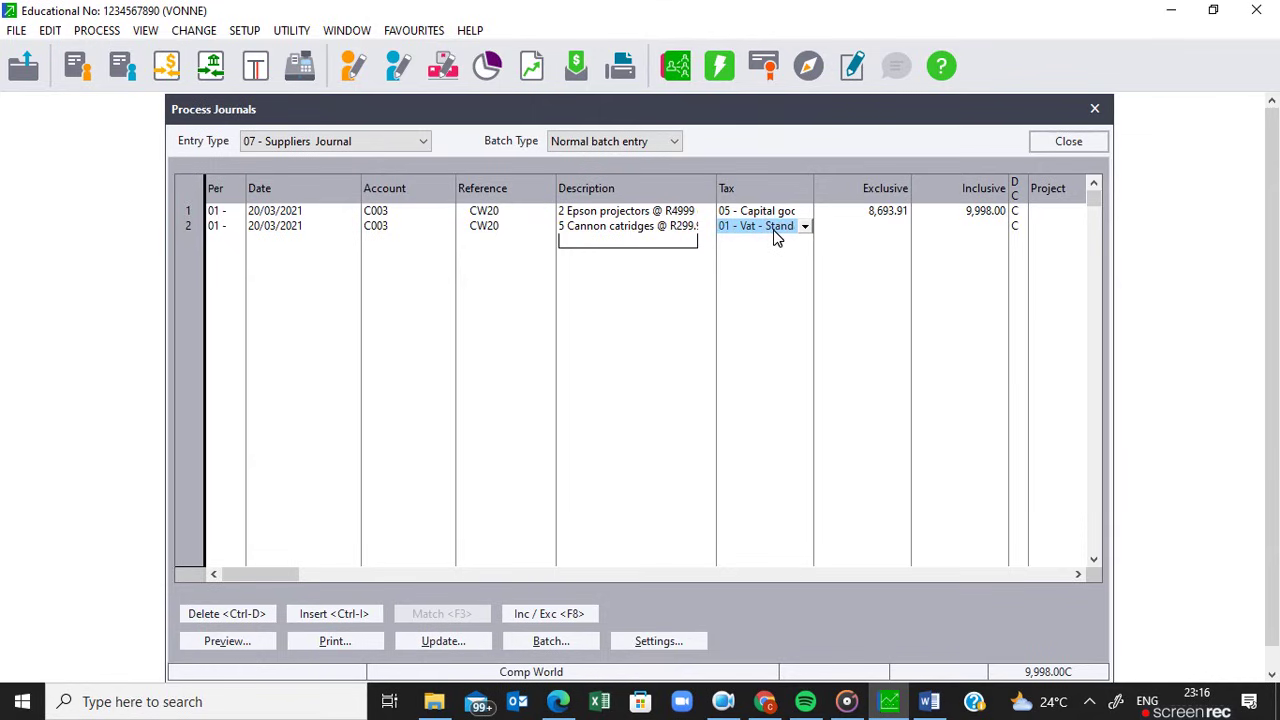
Keep standard-rated VAT on the cartridges line and enter 1145.95 as printed on screen: an inclusive credit amount of 1,149.95.
key("Return")
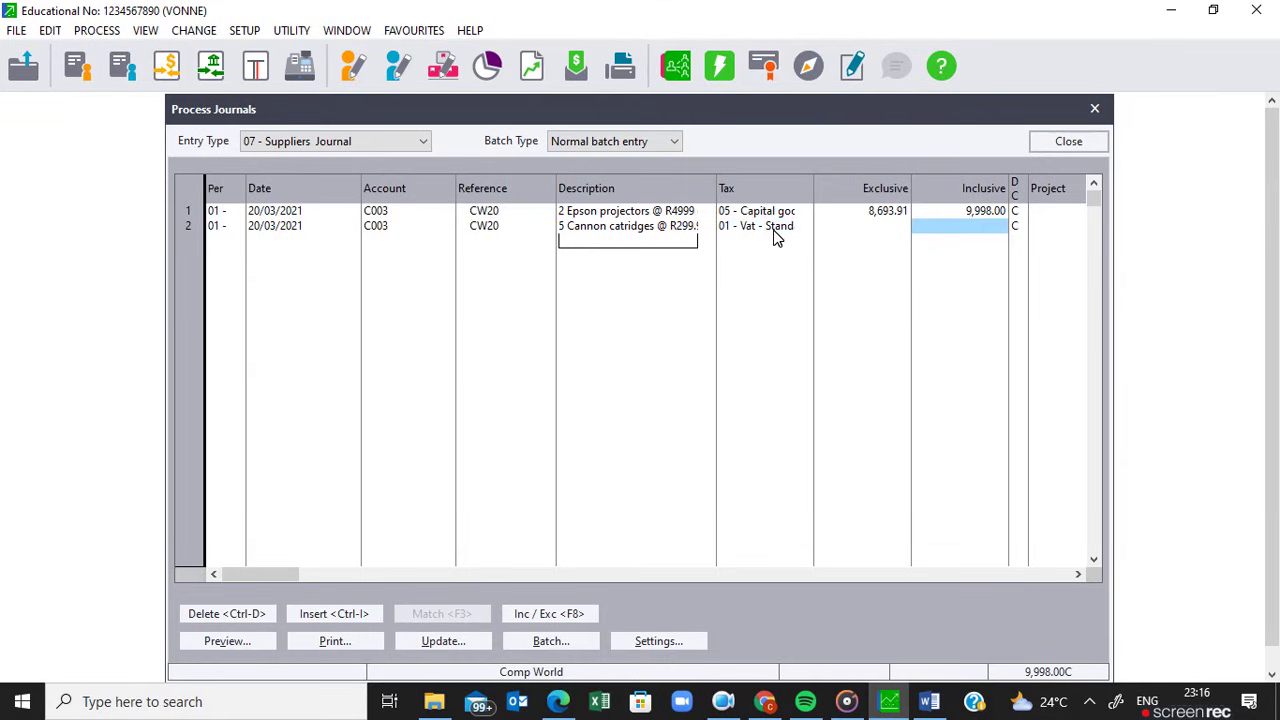
type("114")
type("5")
type(".95")
key("Tab")
key("Tab")
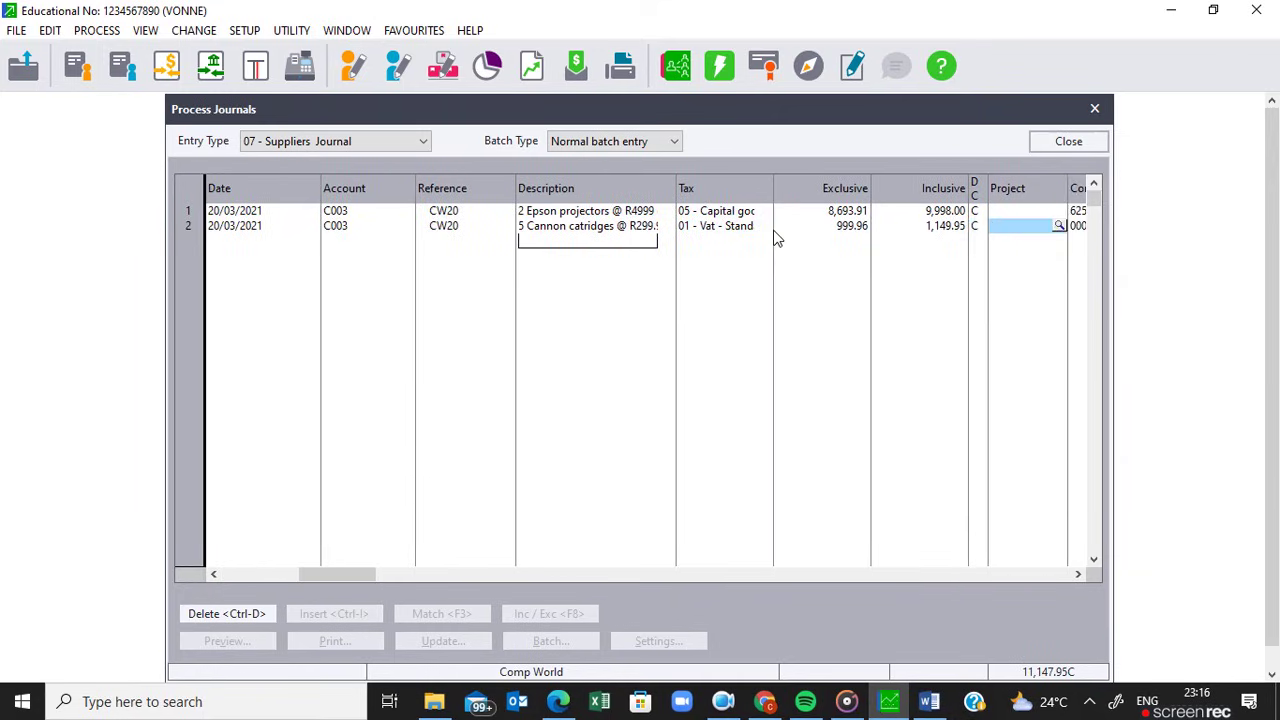
Set the cartridges line's contra account to 4200/000, Printing, Stationery, and complete the line.
key("Tab")
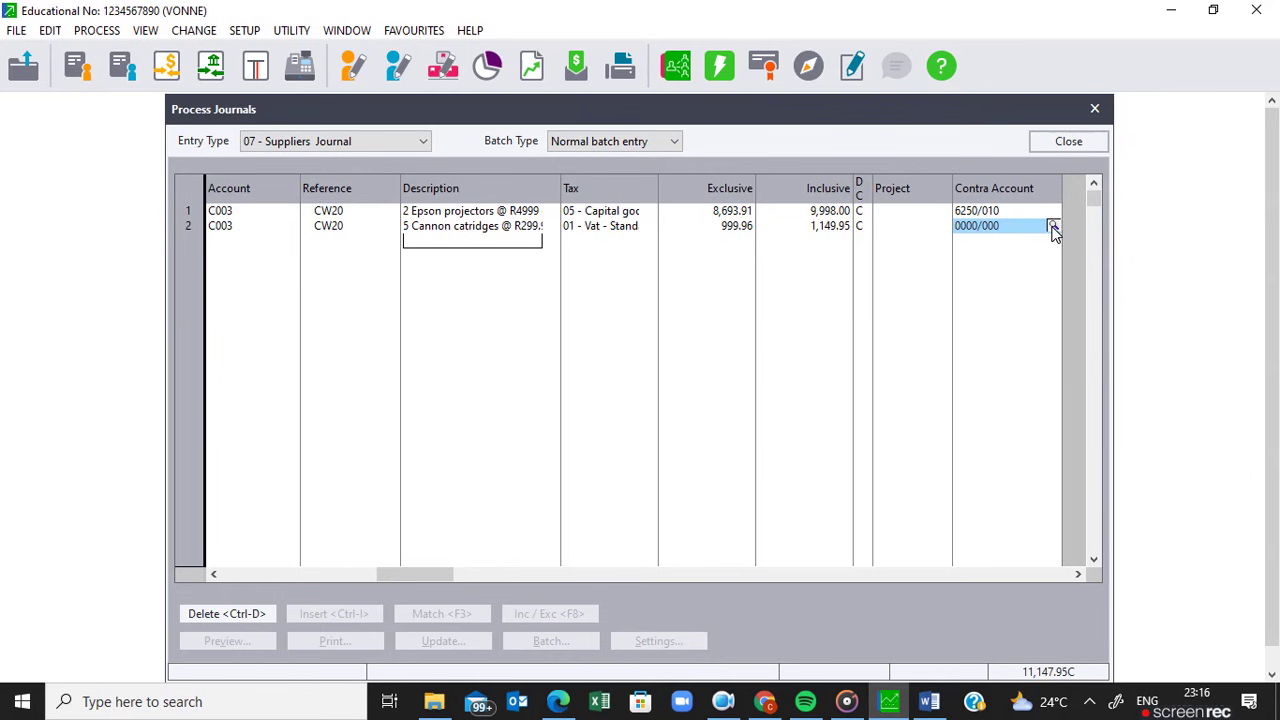
left_click(1053, 227)
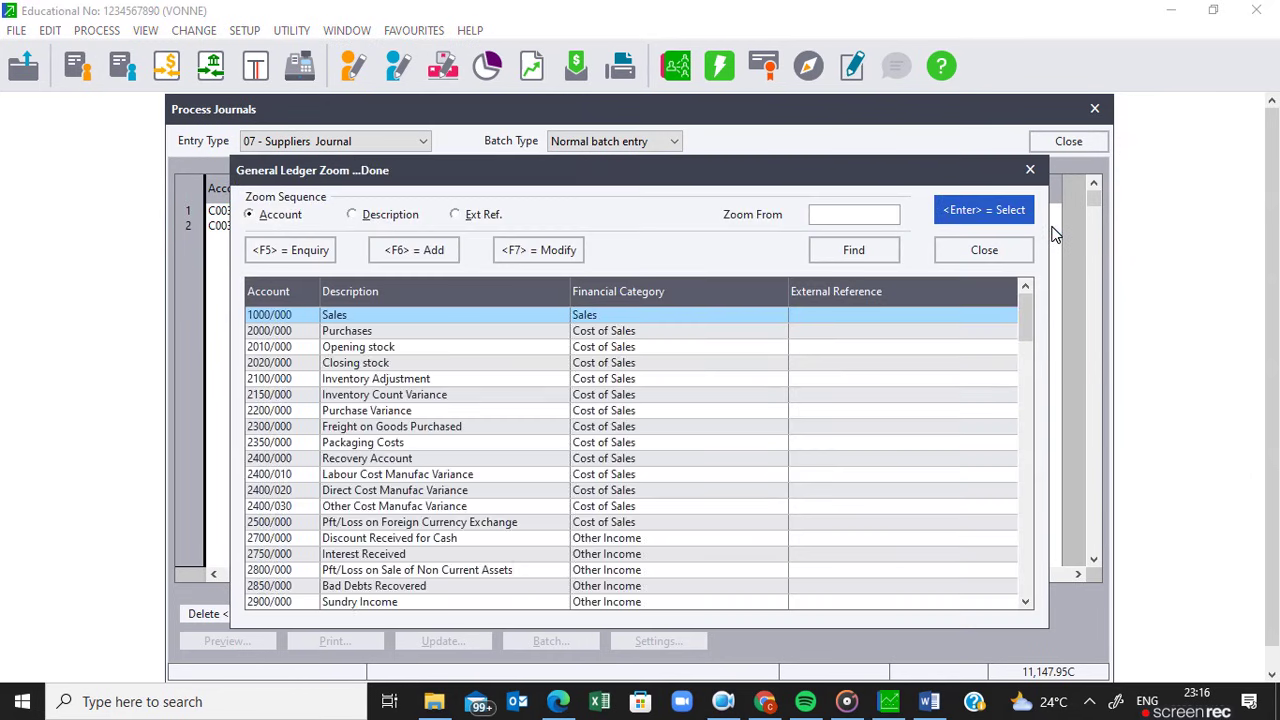
type("4200")
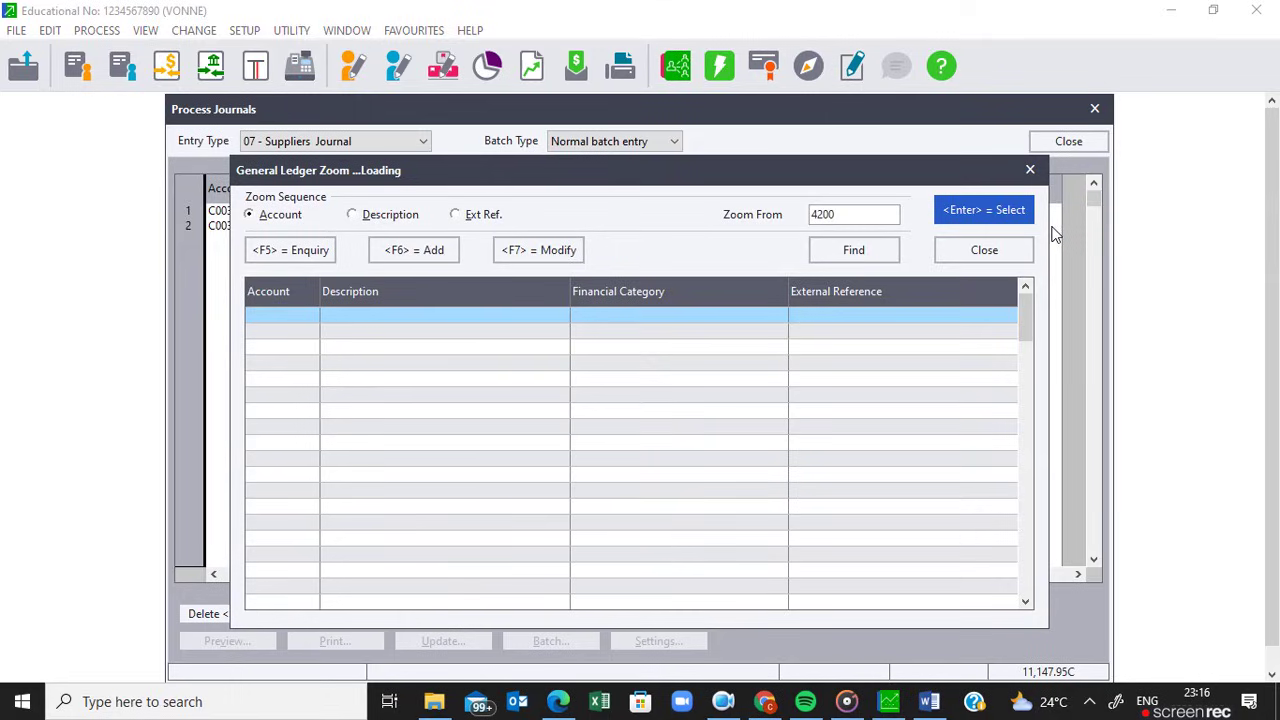
key("Tab")
double_click(420, 318)
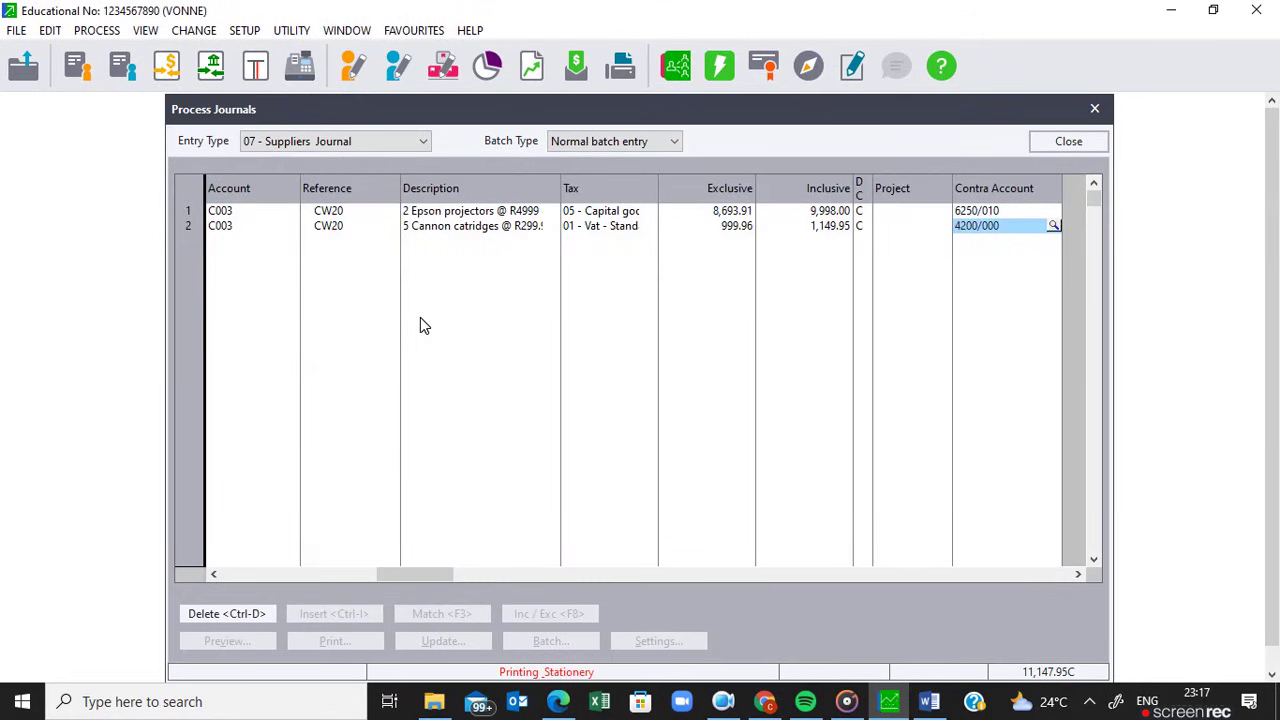
key("Return")
Keep the date 20/03/2021 on the third journal line and choose supplier C003, Comp World, as its account.
key("Return")
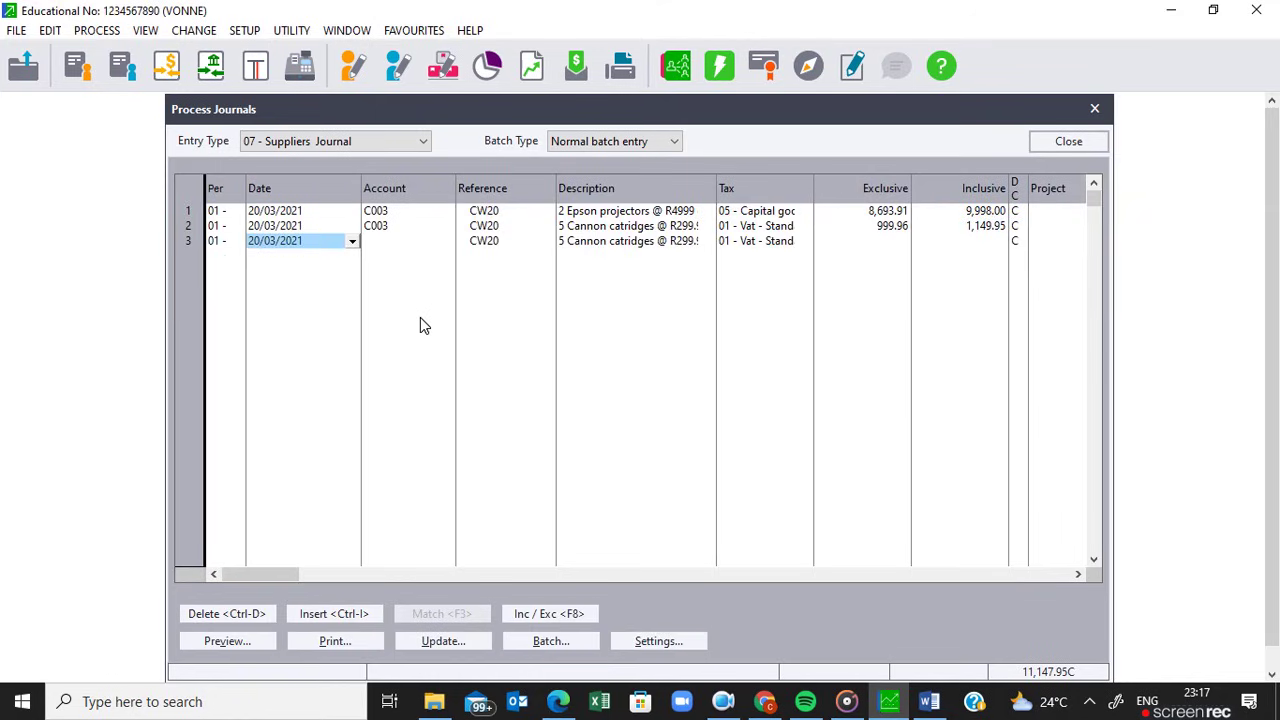
key("shift+Tab")
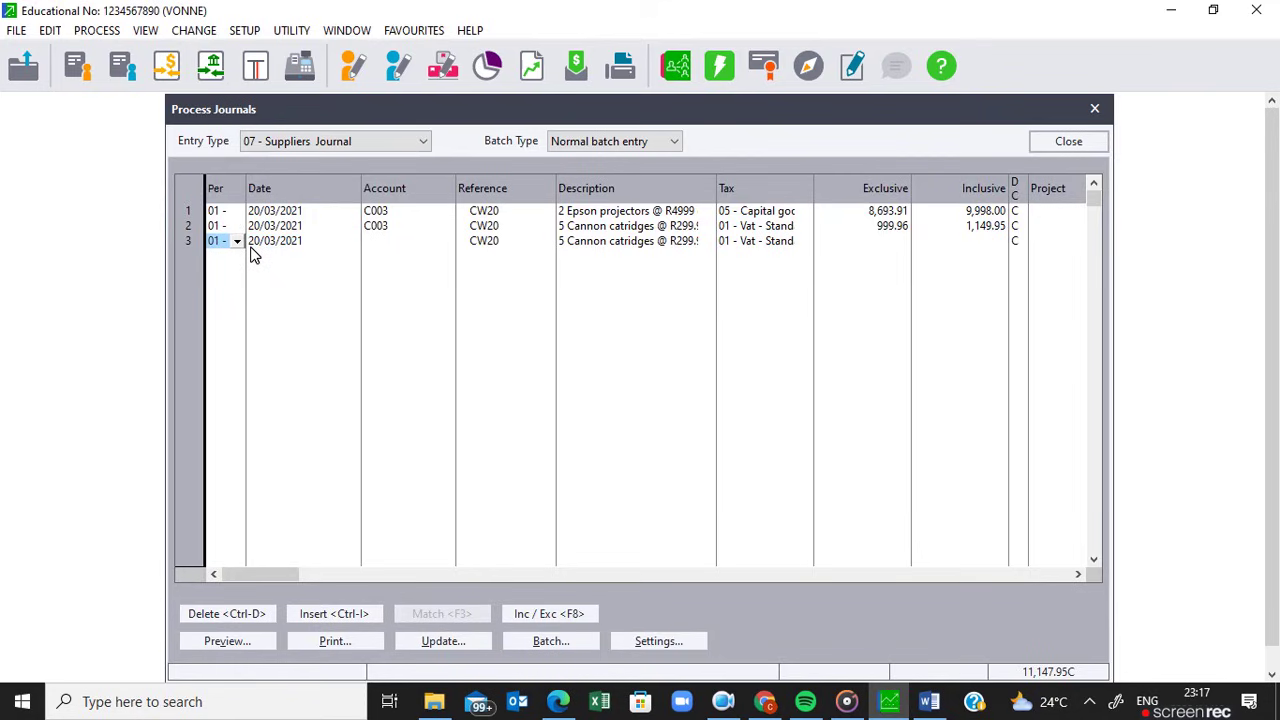
key("Tab")
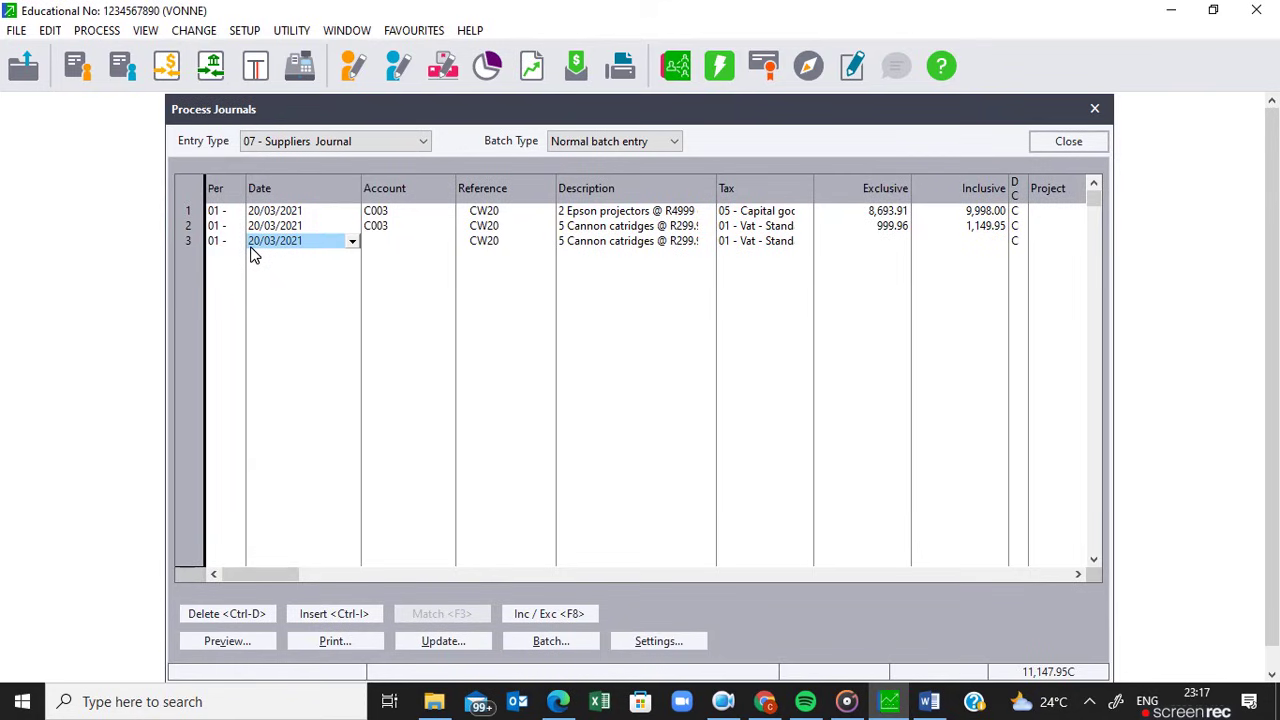
key("Tab")
key("Return")
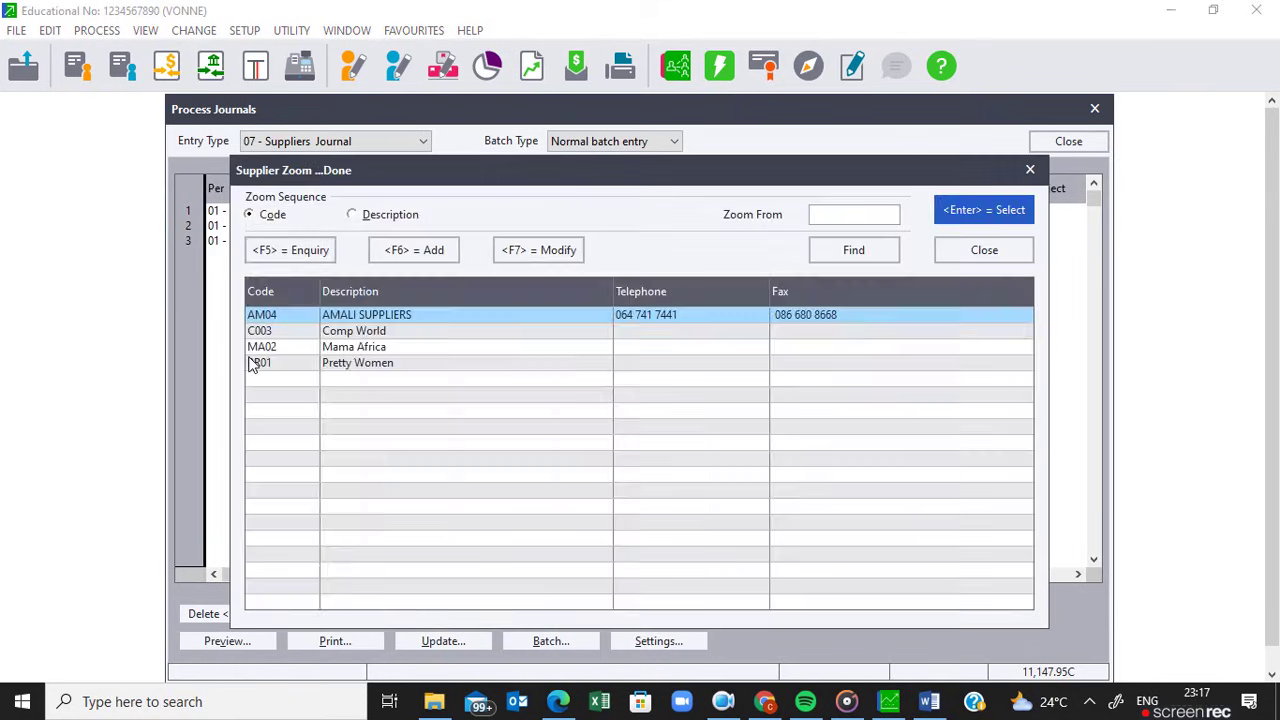
double_click(362, 338)
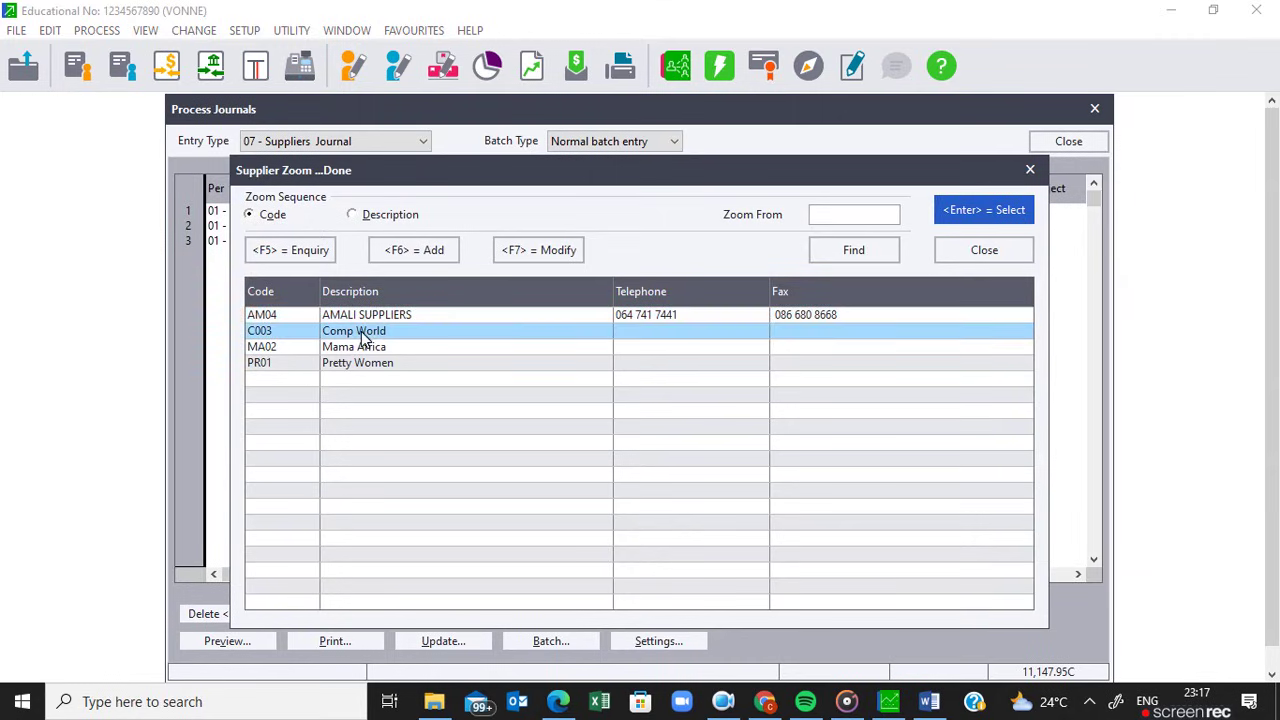
Keep reference CW20 on the third line and enter the description "1 Cano scanner".
key("Tab")
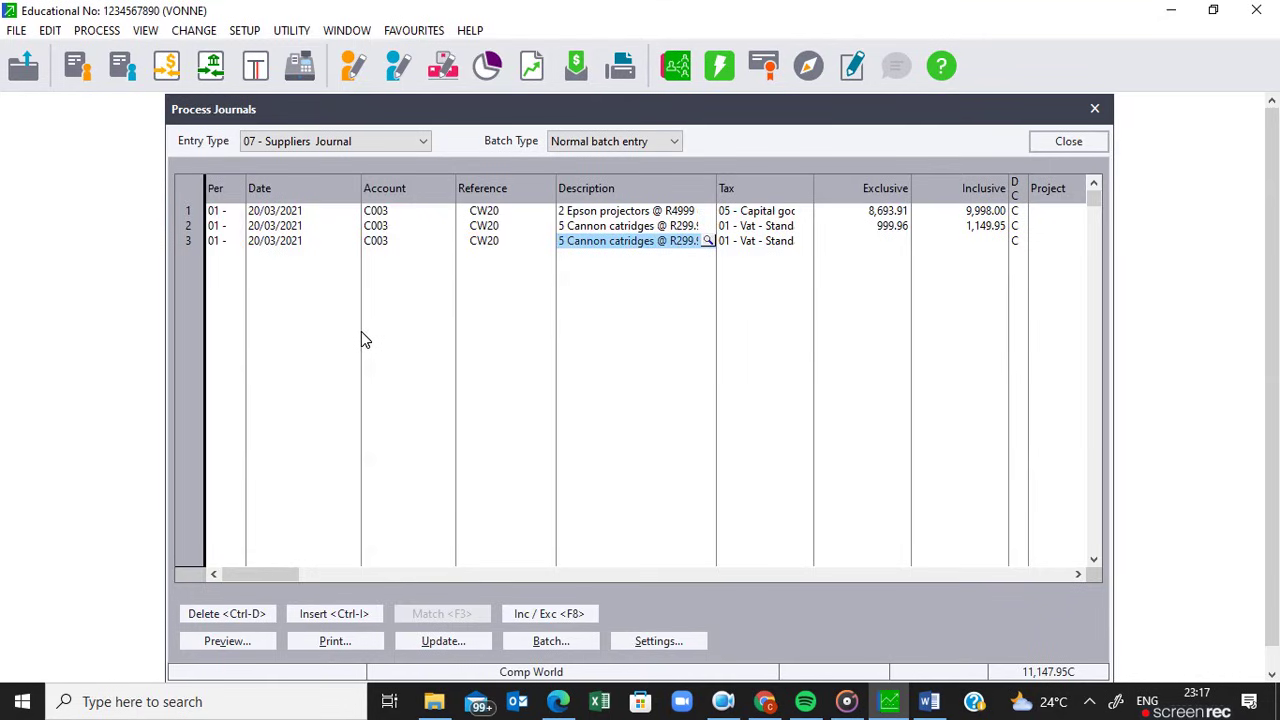
type("1")
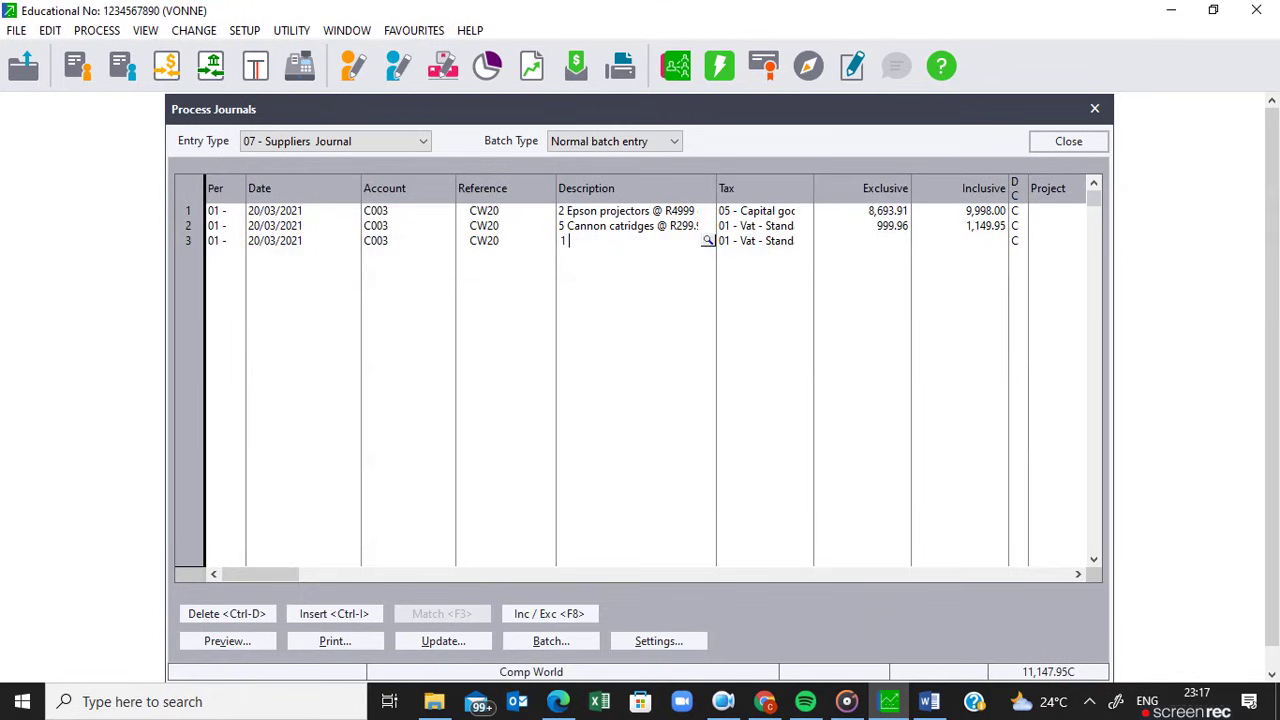
type(" Cano scaner")
key("BackSpace")
type("ner")
key("Tab")
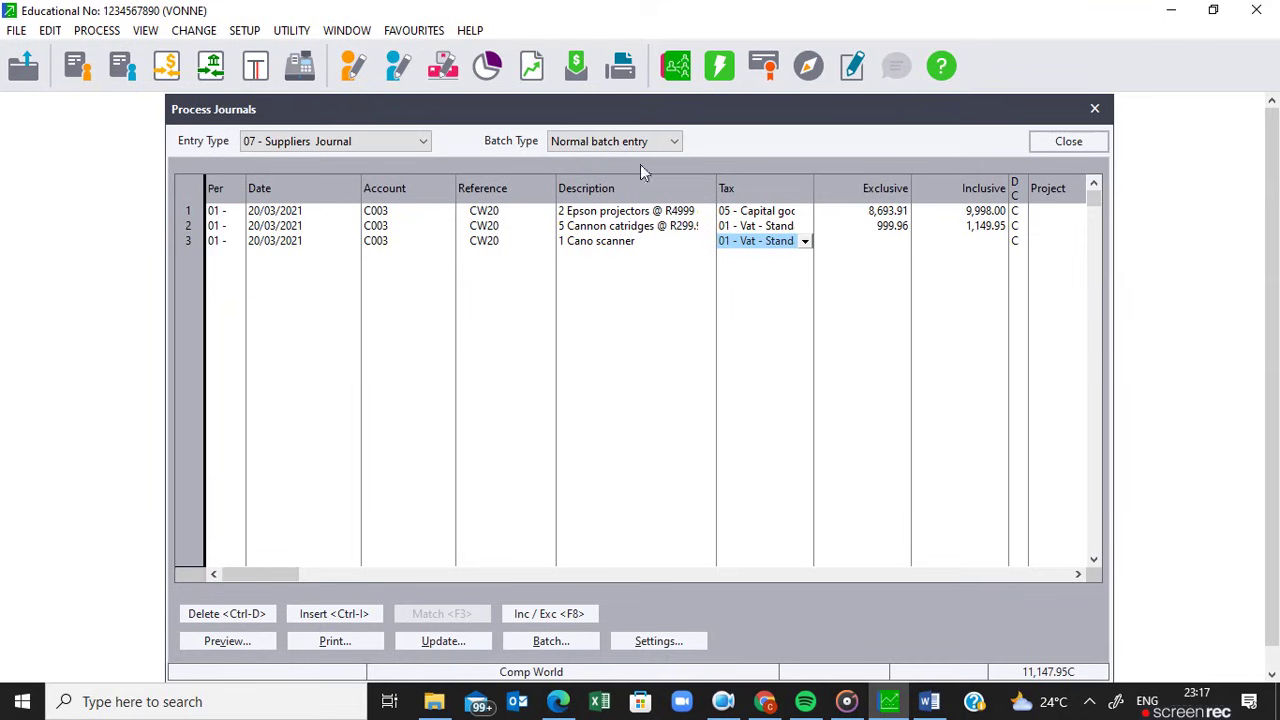
Set the scanner line's tax type to 05 - Capital goods (15.00%).
left_click(806, 243)
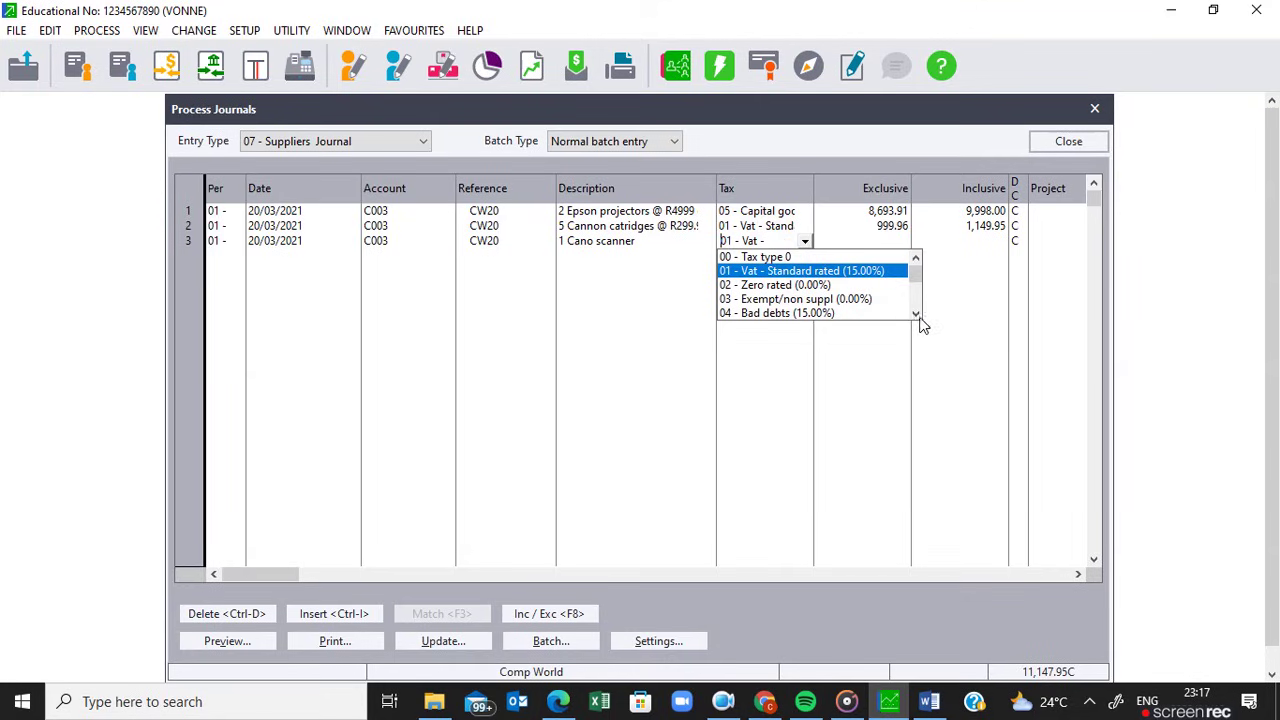
scroll(917, 317, "down", 1)
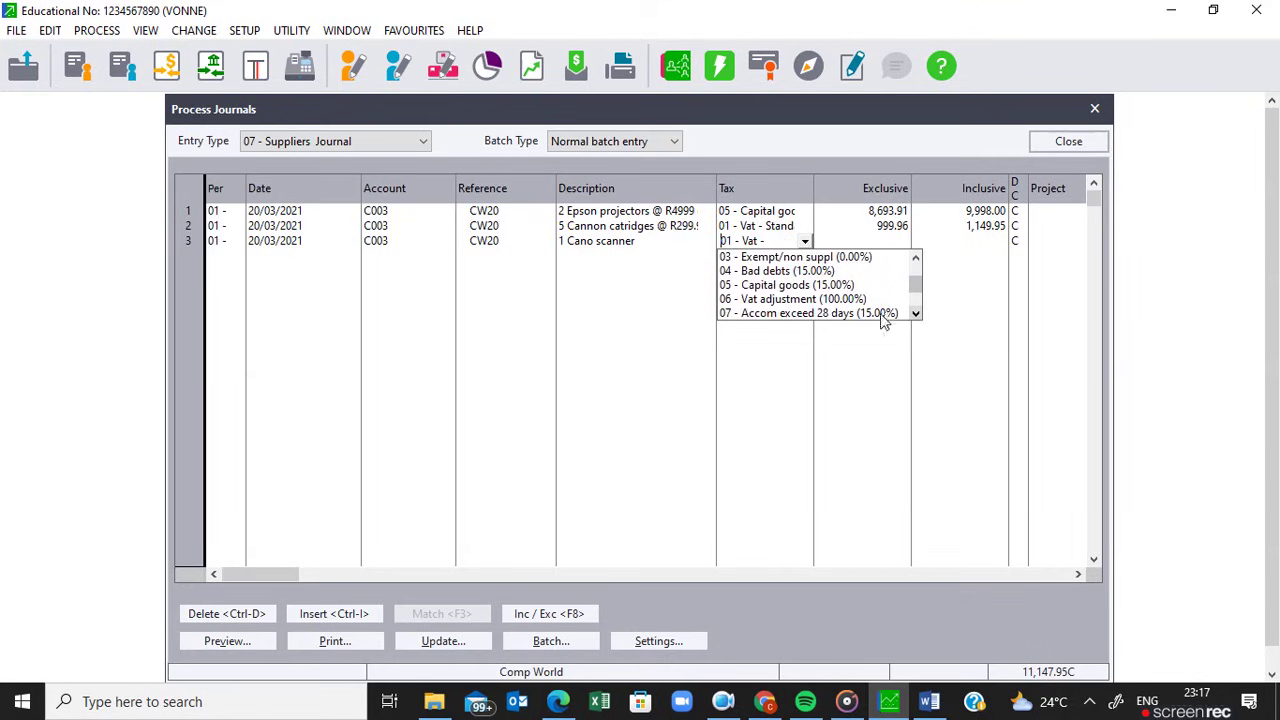
left_click(770, 290)
key("Tab")
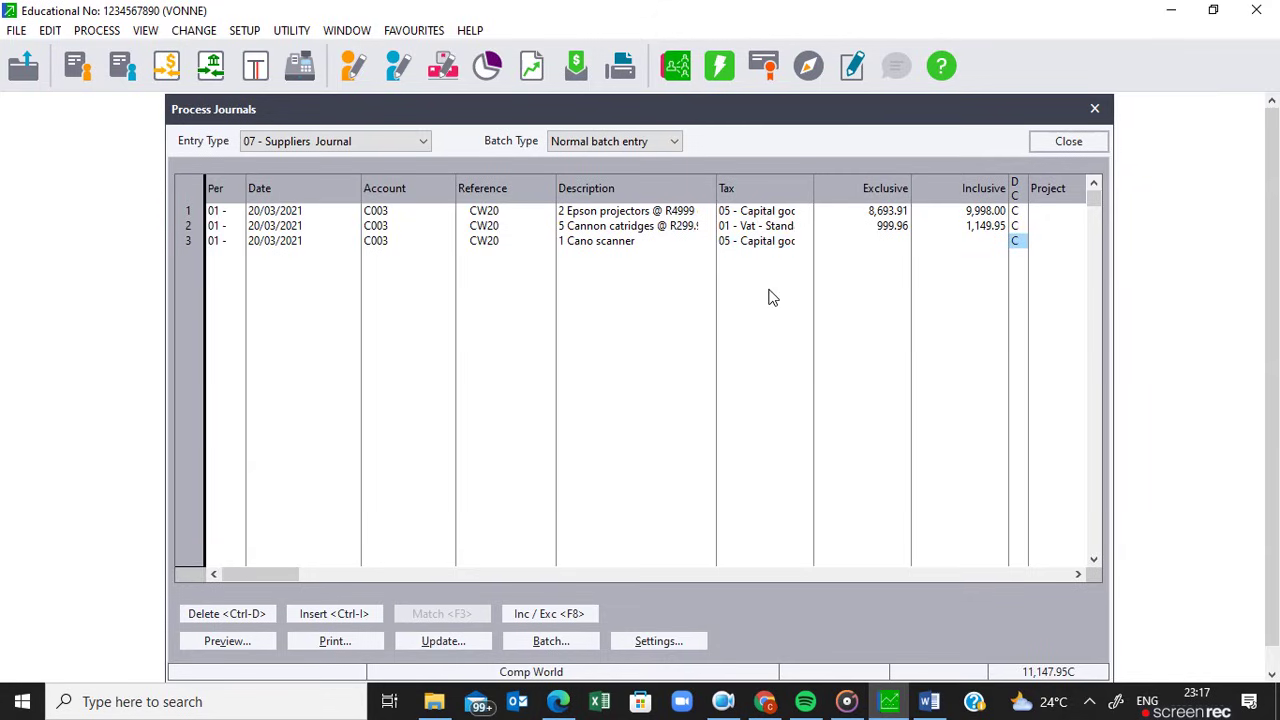
Enter 1199.99 as the scanner line's inclusive amount, keeping it as a credit.
left_click(987, 241)
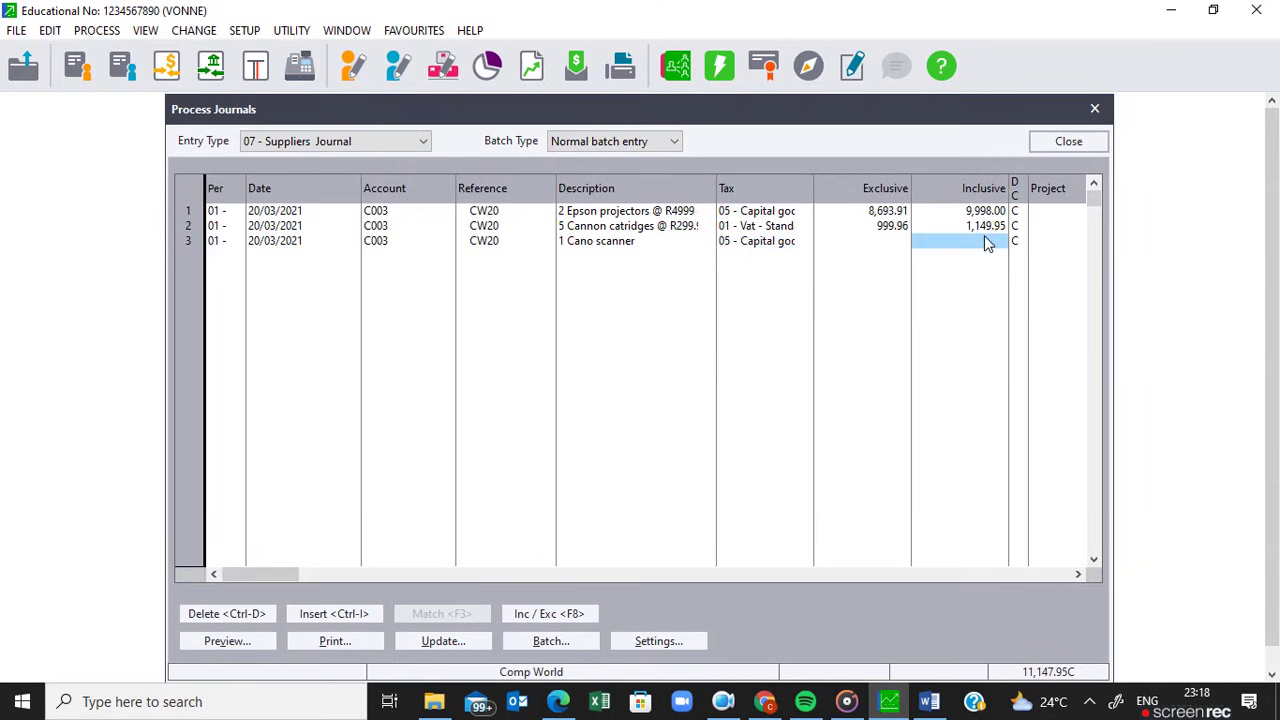
type("119")
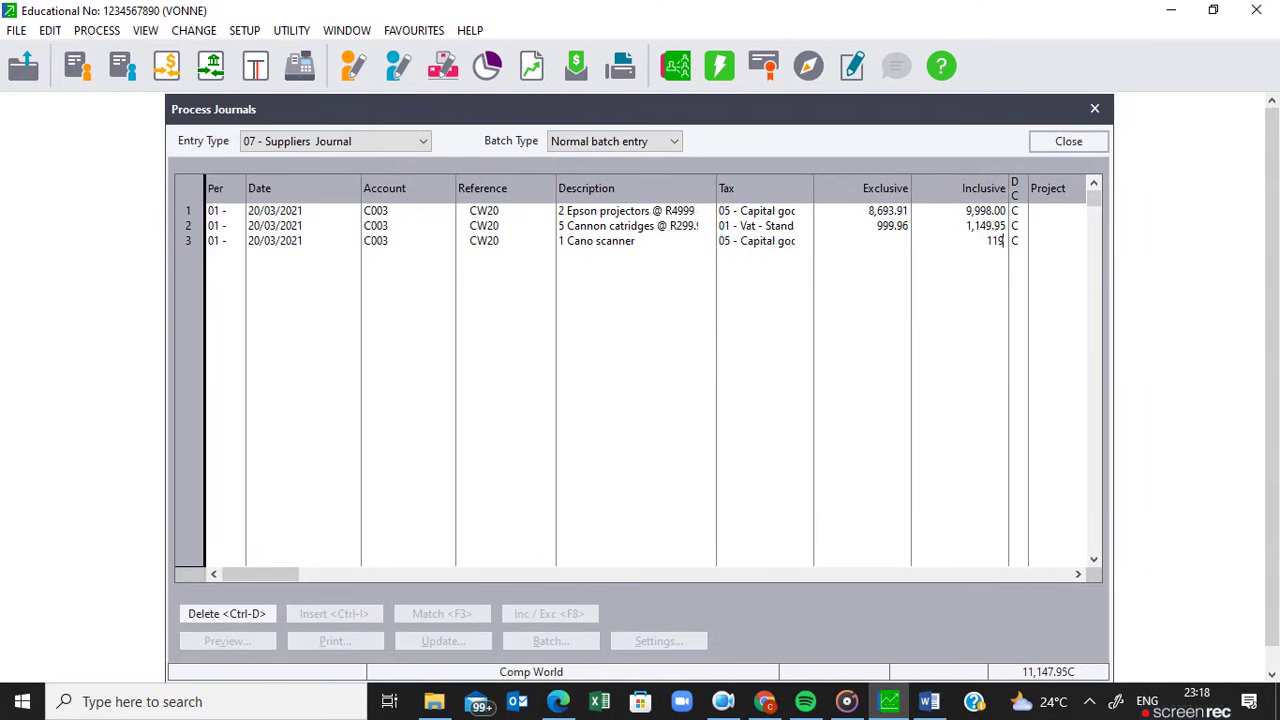
type("9.99")
key("Return")
key("Return")
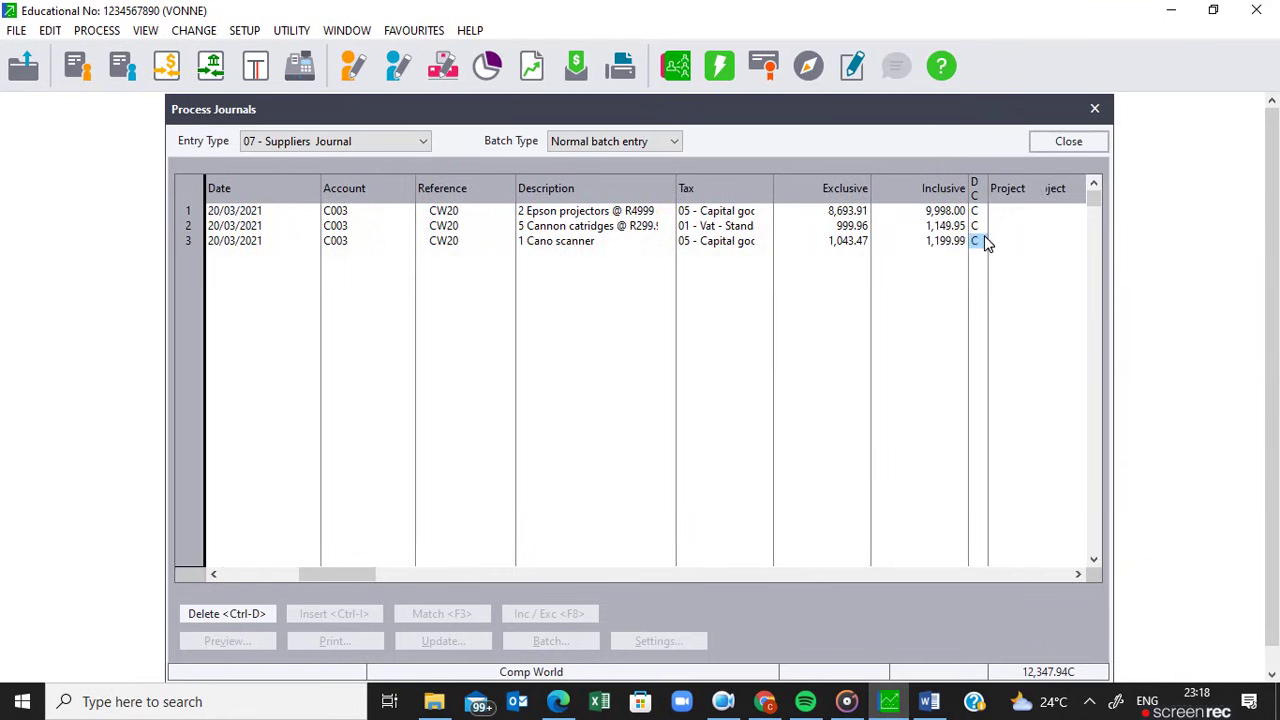
Set the scanner line's contra account to 6250/010, Computer Equipment: @ Cost, and complete the line.
key("Return")
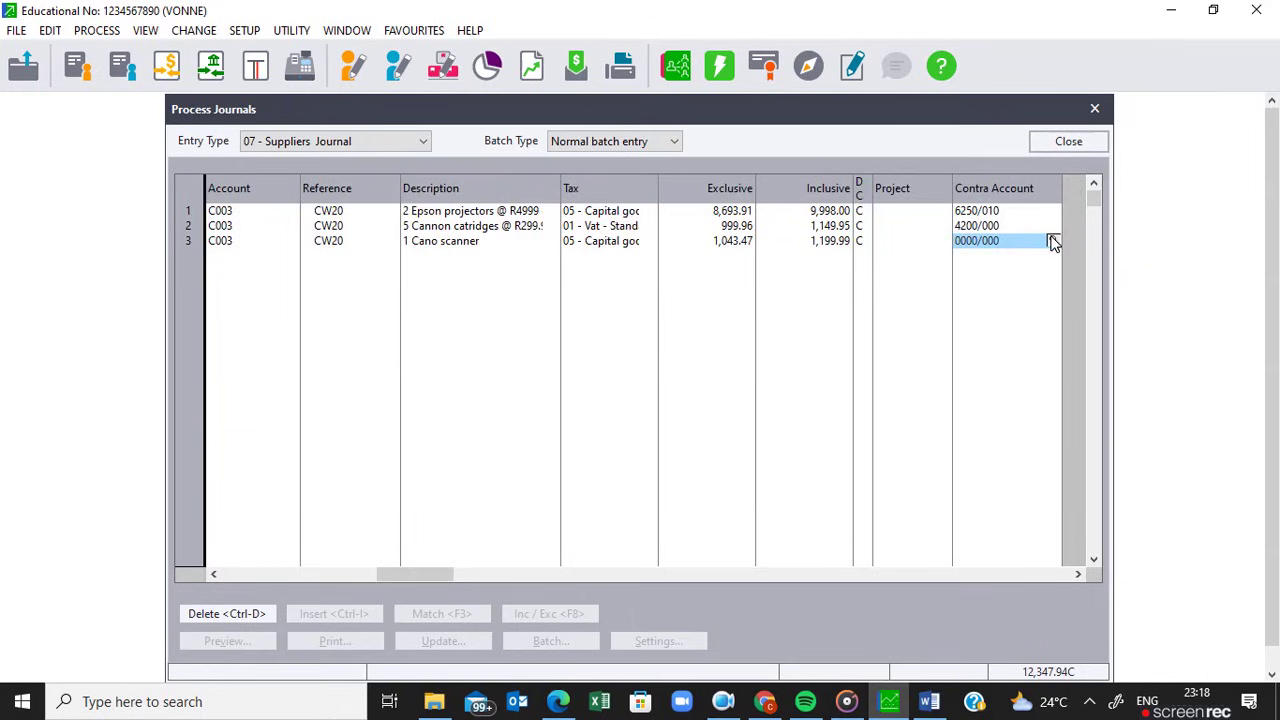
type("6250")
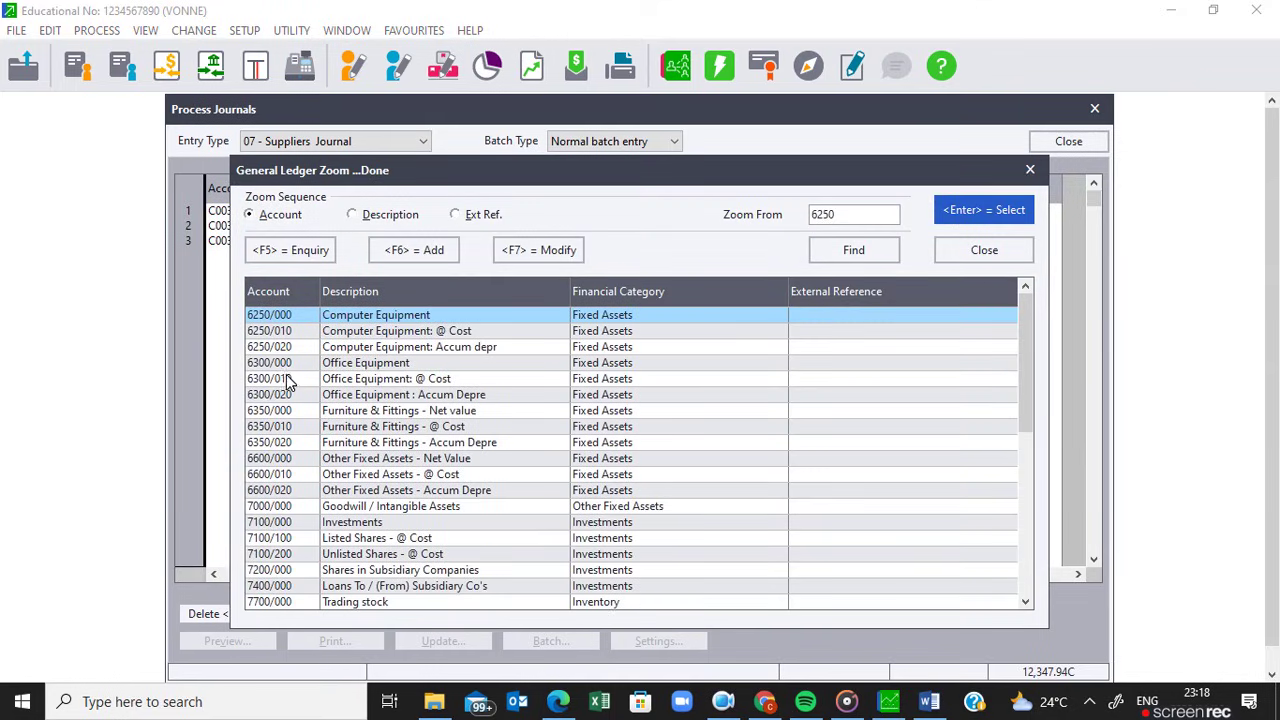
left_click(420, 335)
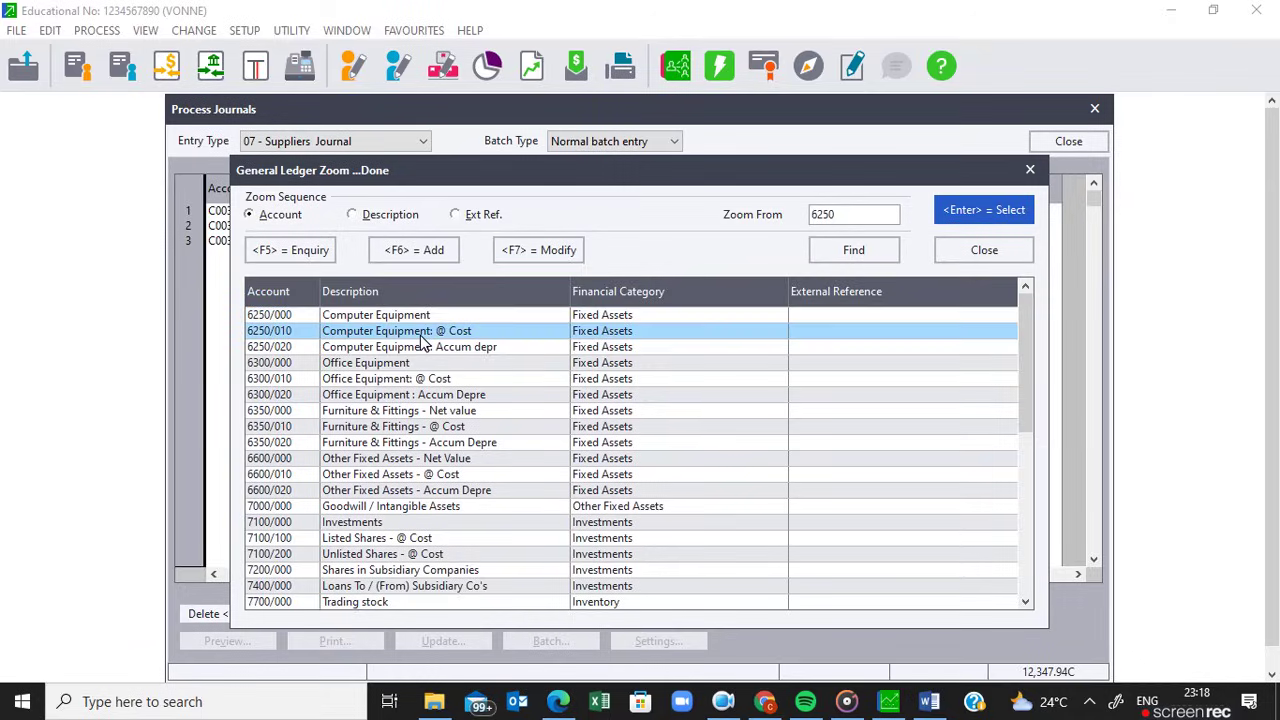
key("Return")
key("Return")
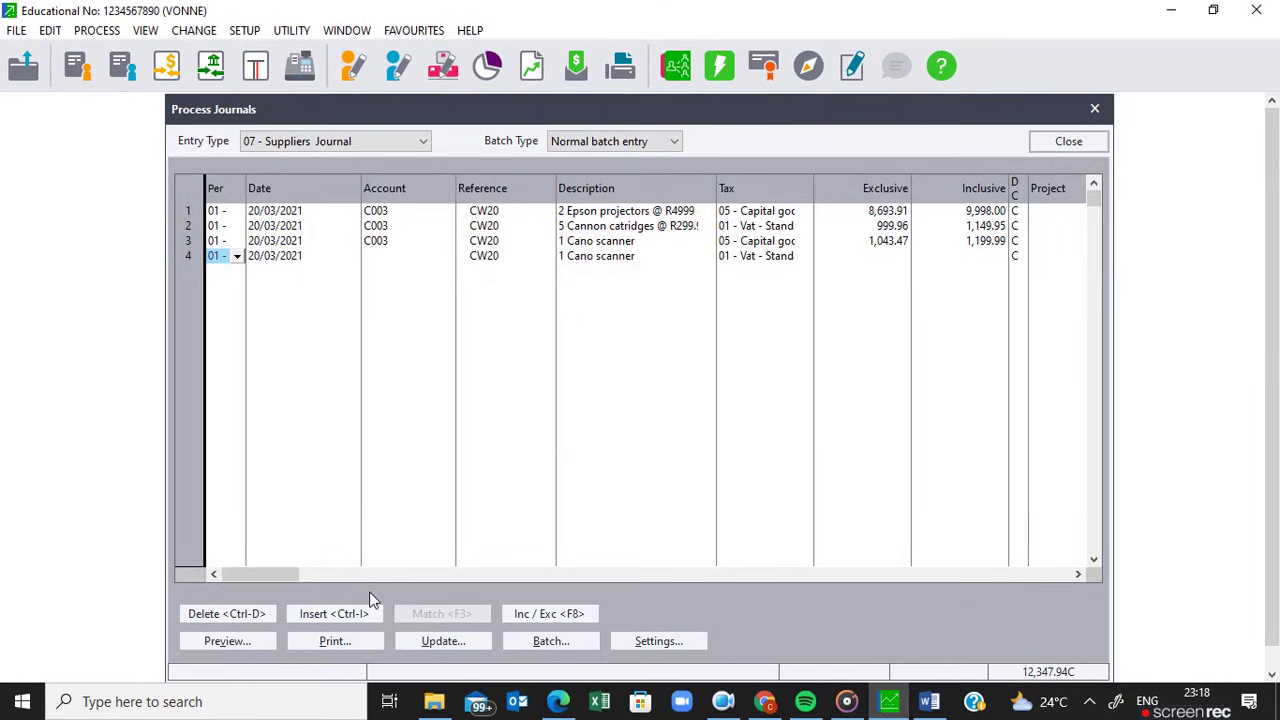
Print the suppliers journal batch with Microsoft Print to PDF, saving it as "Supplier journal 2" in the CFSN4 VIDEOS folder.
left_click(352, 640)
left_click(408, 589)
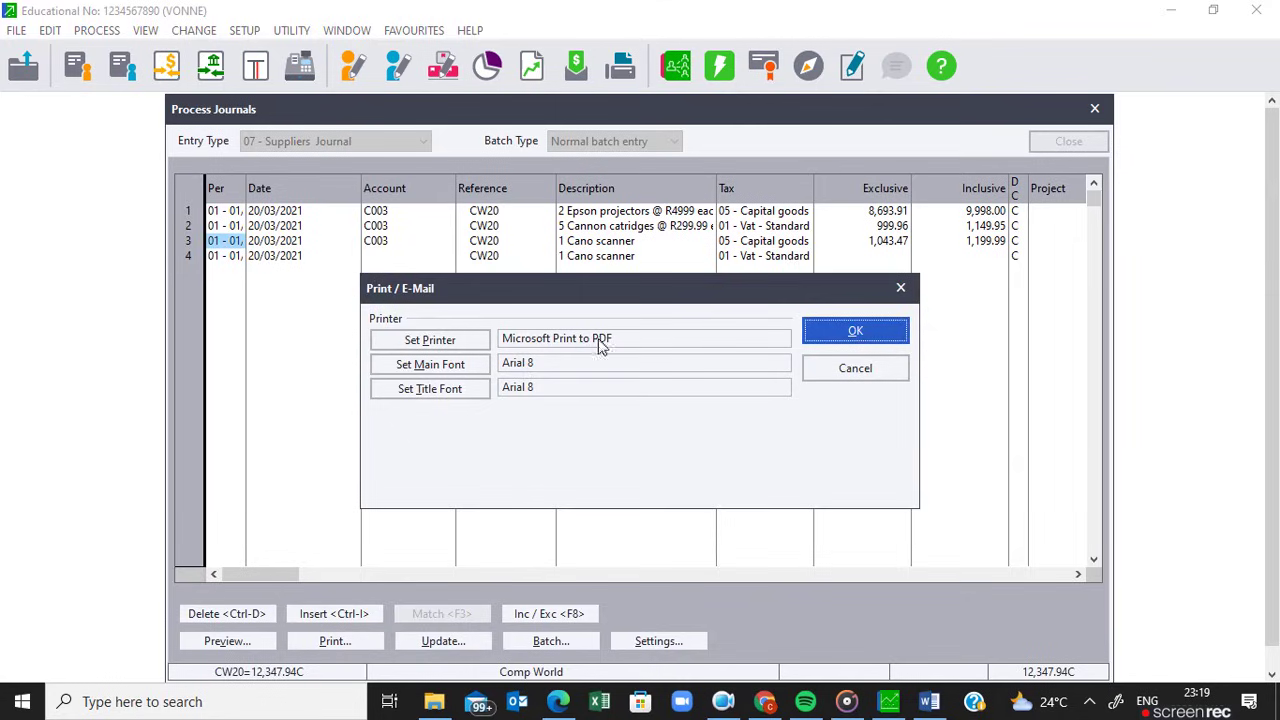
left_click(825, 338)
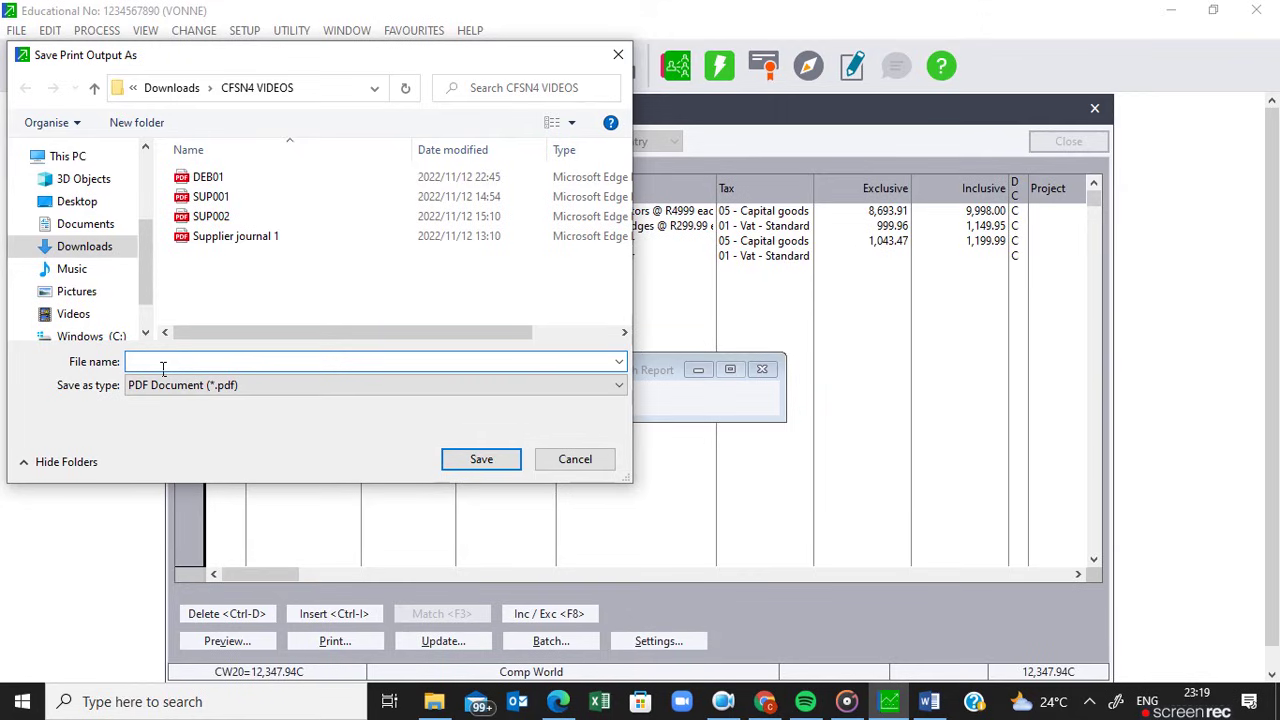
type("Spplier journal 2")
left_click(136, 364)
type("u")
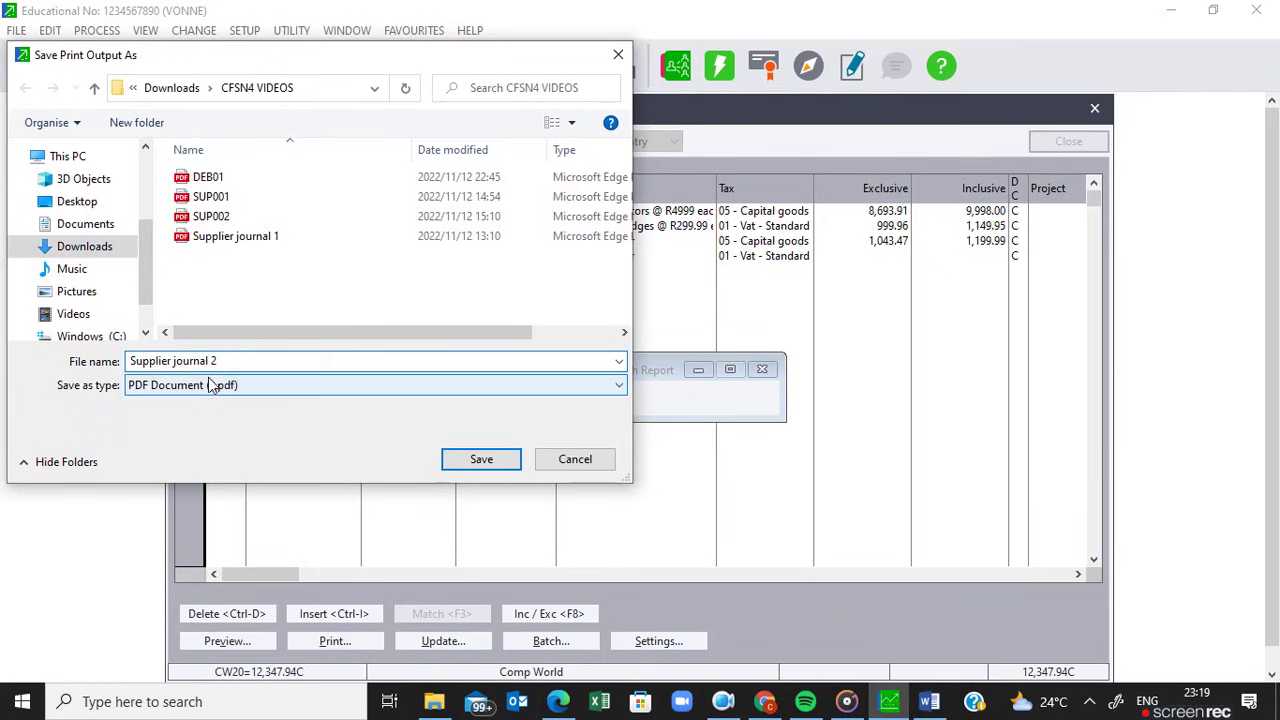
left_click(481, 460)
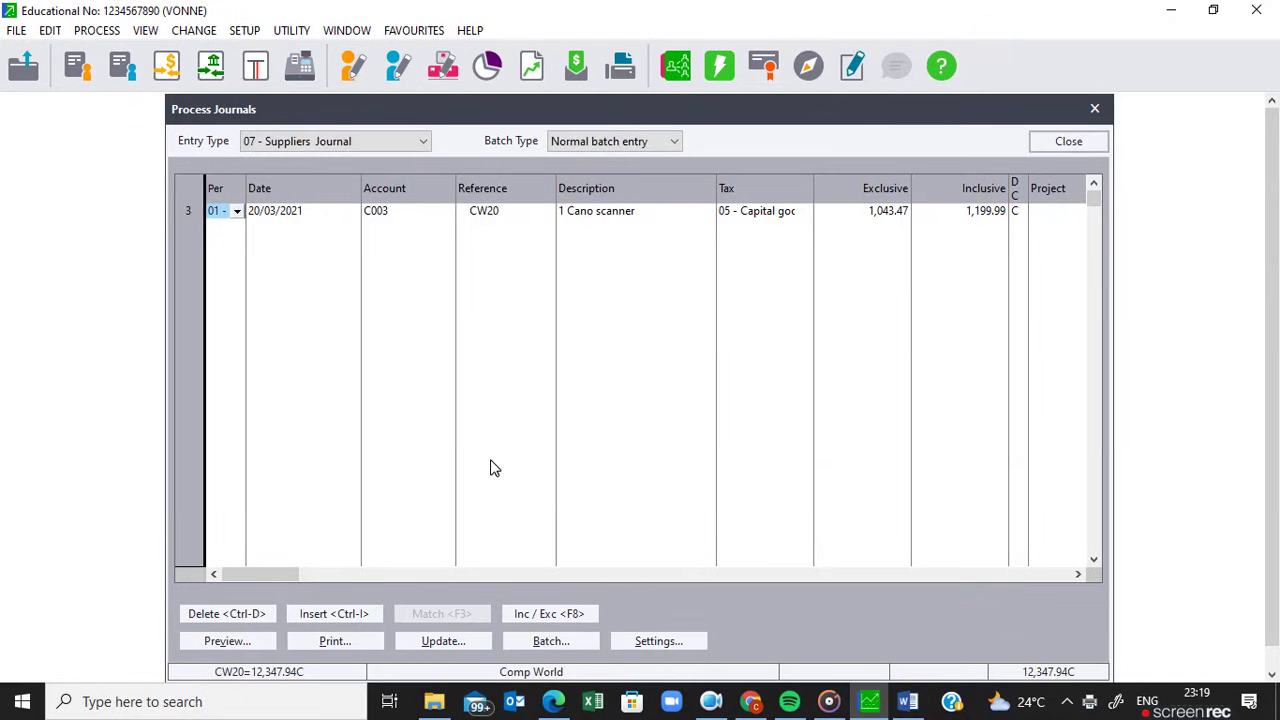
Examine the Supplier journal 2 PDF's batch listing and return to the first journal lines in the accounting program.
left_click(434, 701)
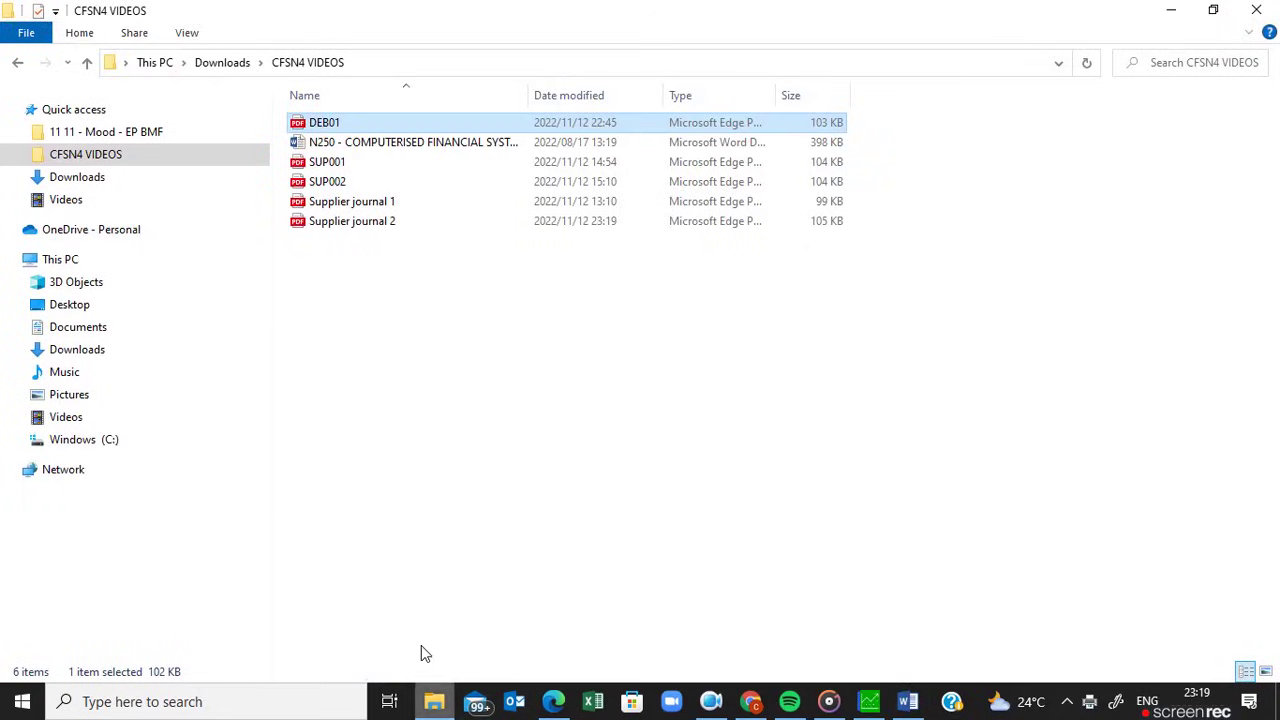
left_click(361, 226)
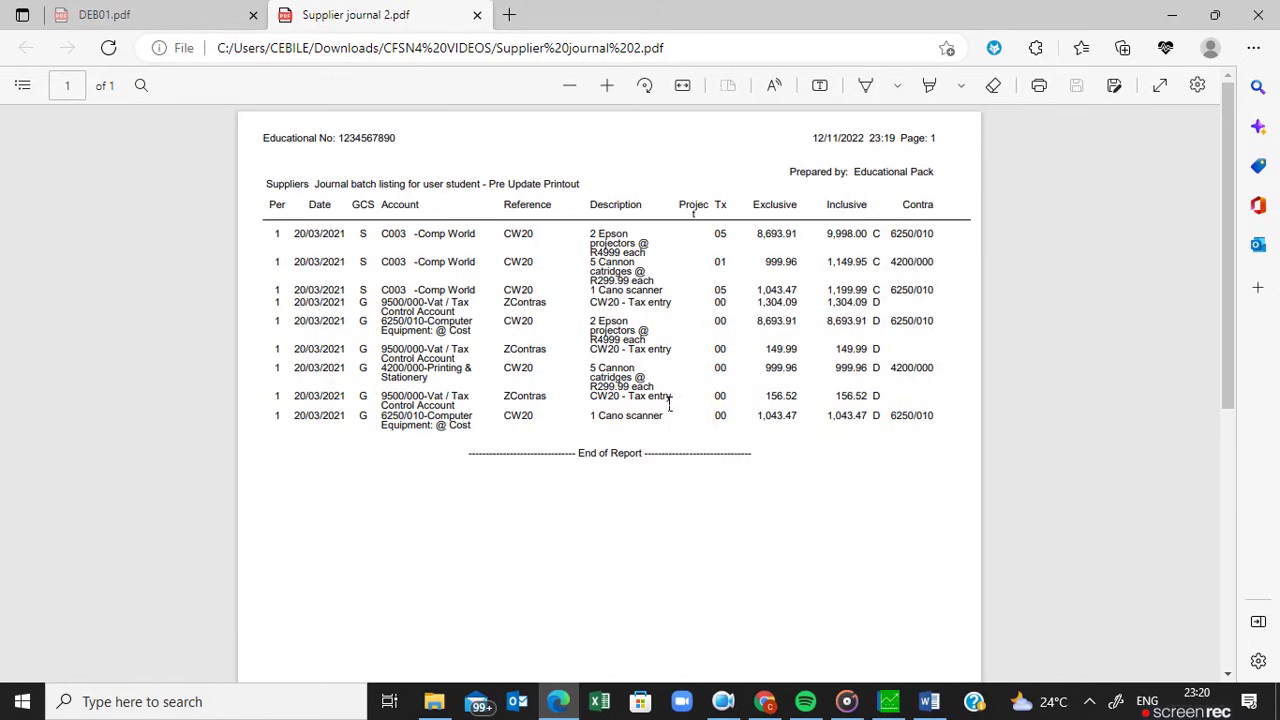
left_click(893, 705)
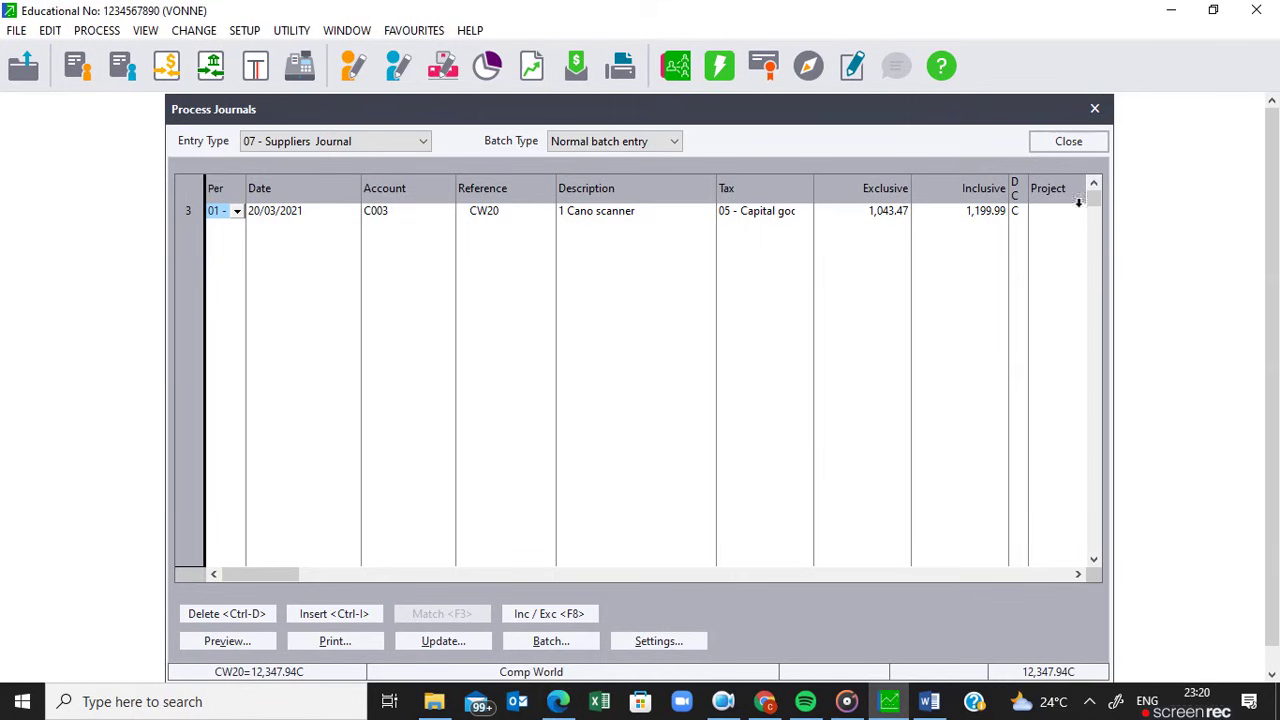
left_click(1099, 184)
left_click(1099, 184)
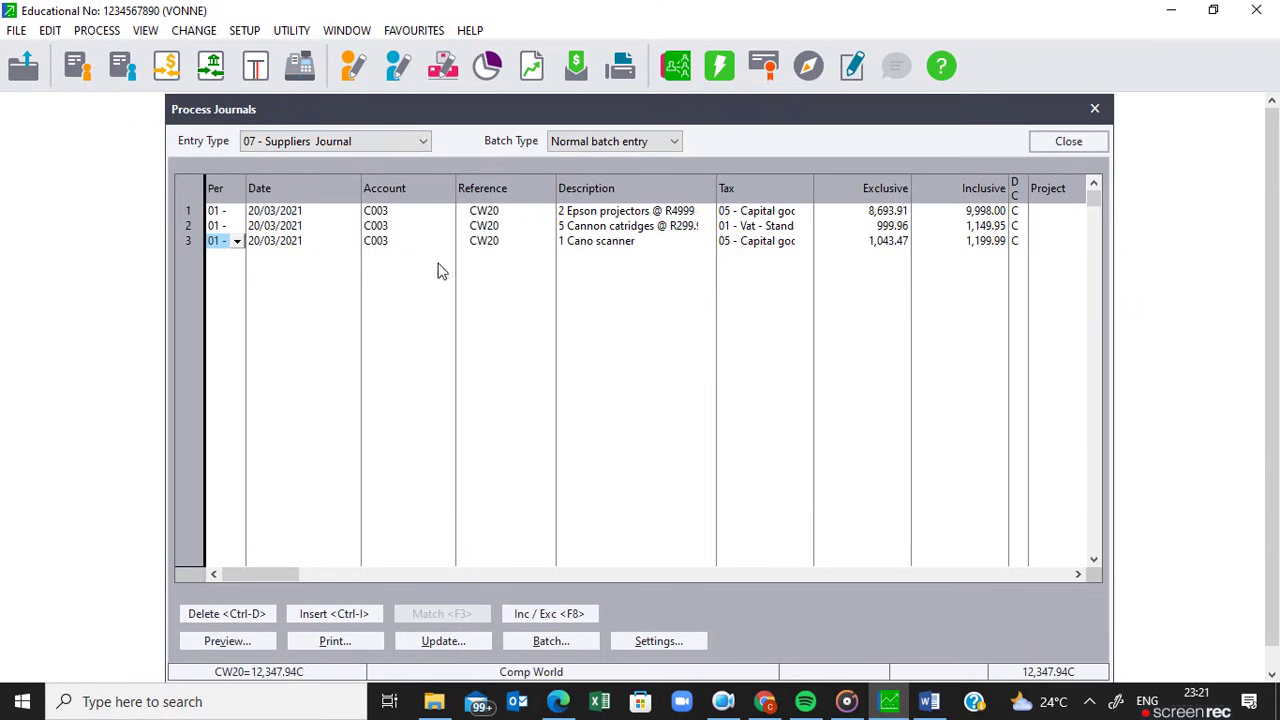
Switch the entry type to 09 - Suppliers Allowances and set its default tax to 01 - Vat - Standard rated (15.00%) with inclusive entry.
left_click(424, 143)
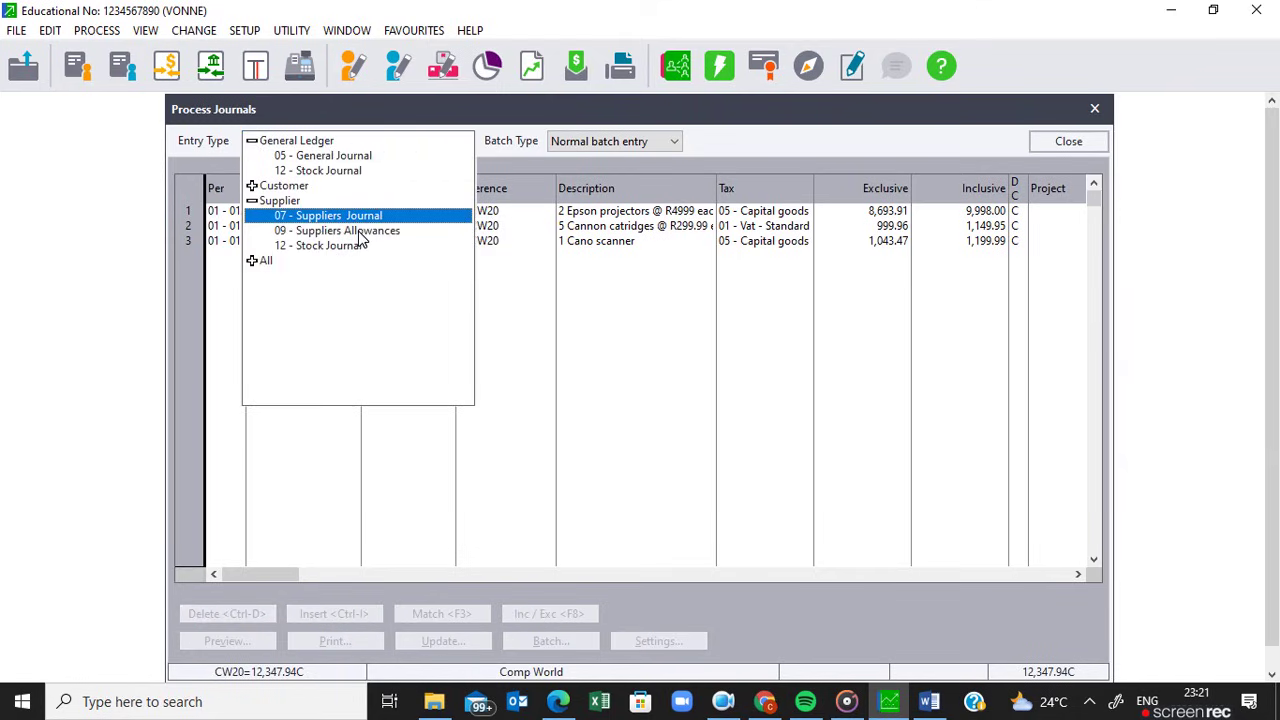
left_click(360, 232)
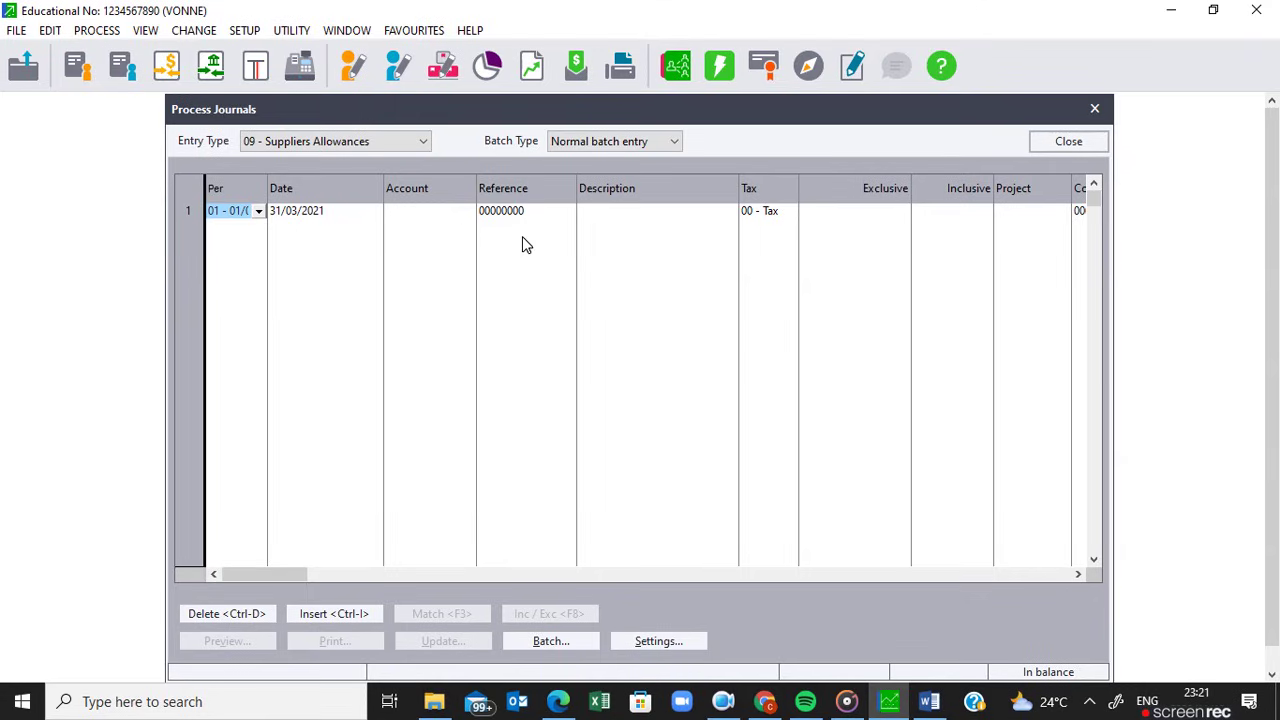
left_click(659, 641)
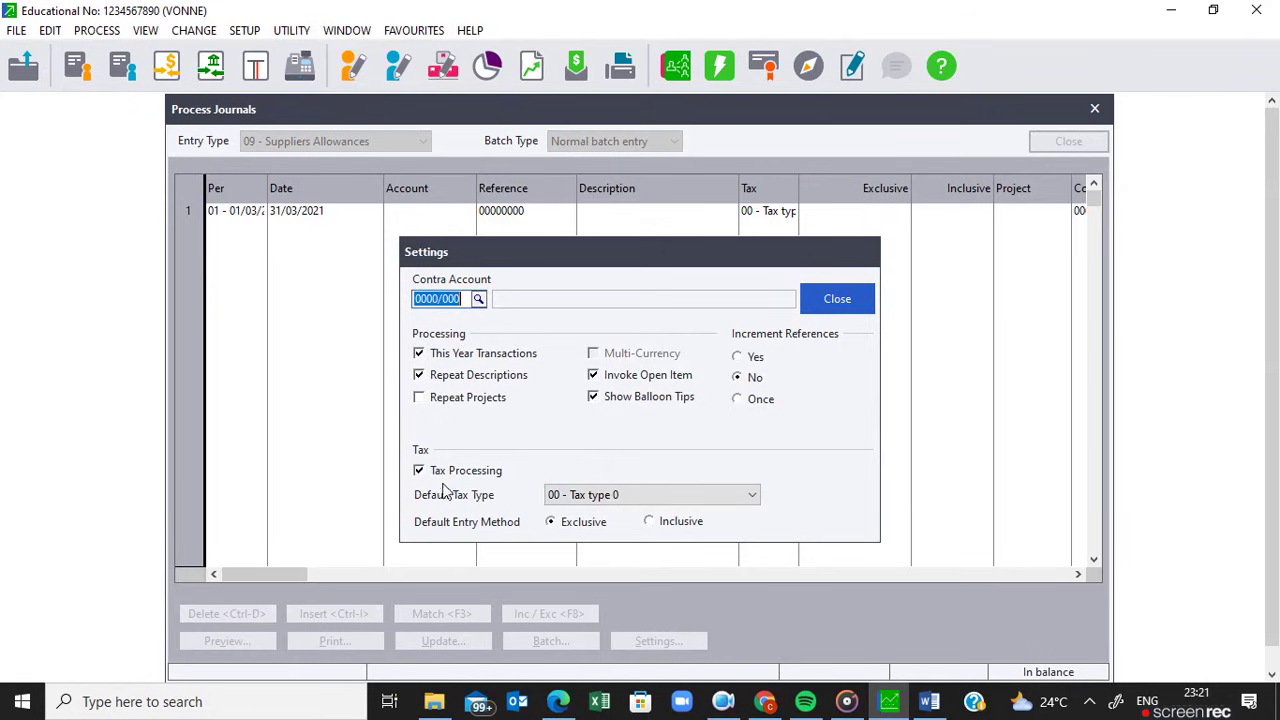
left_click(686, 500)
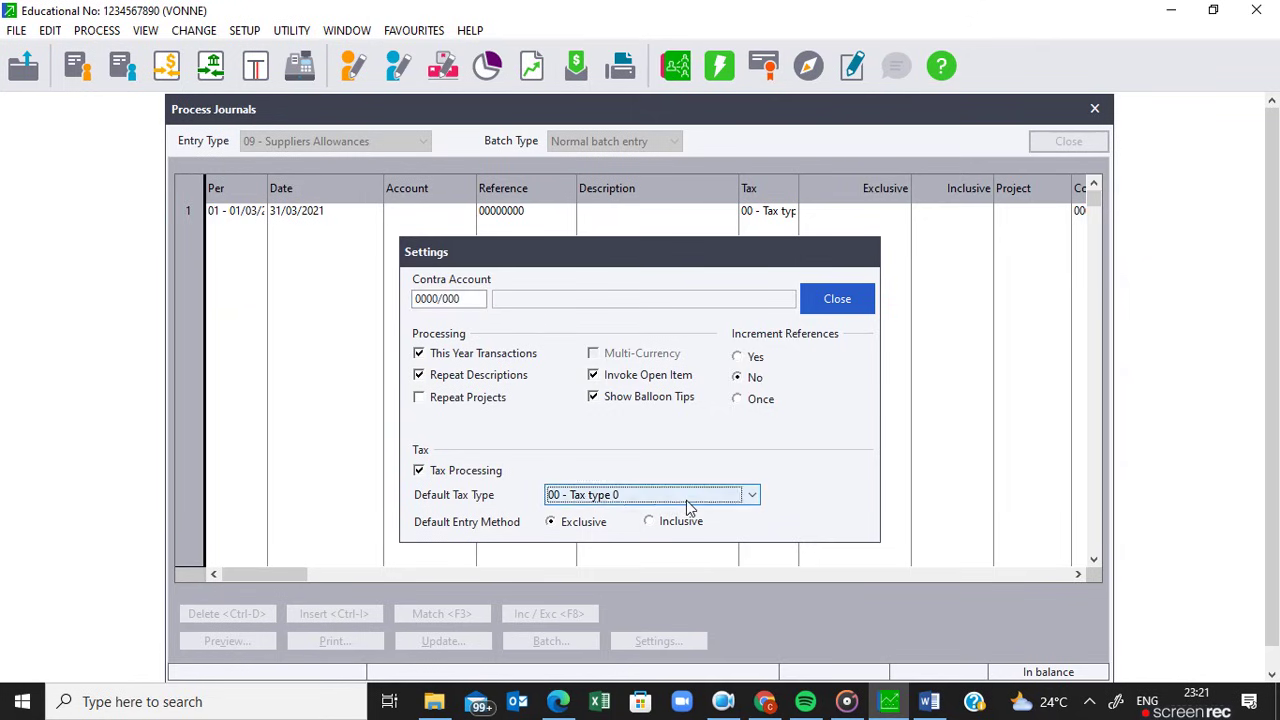
left_click(650, 528)
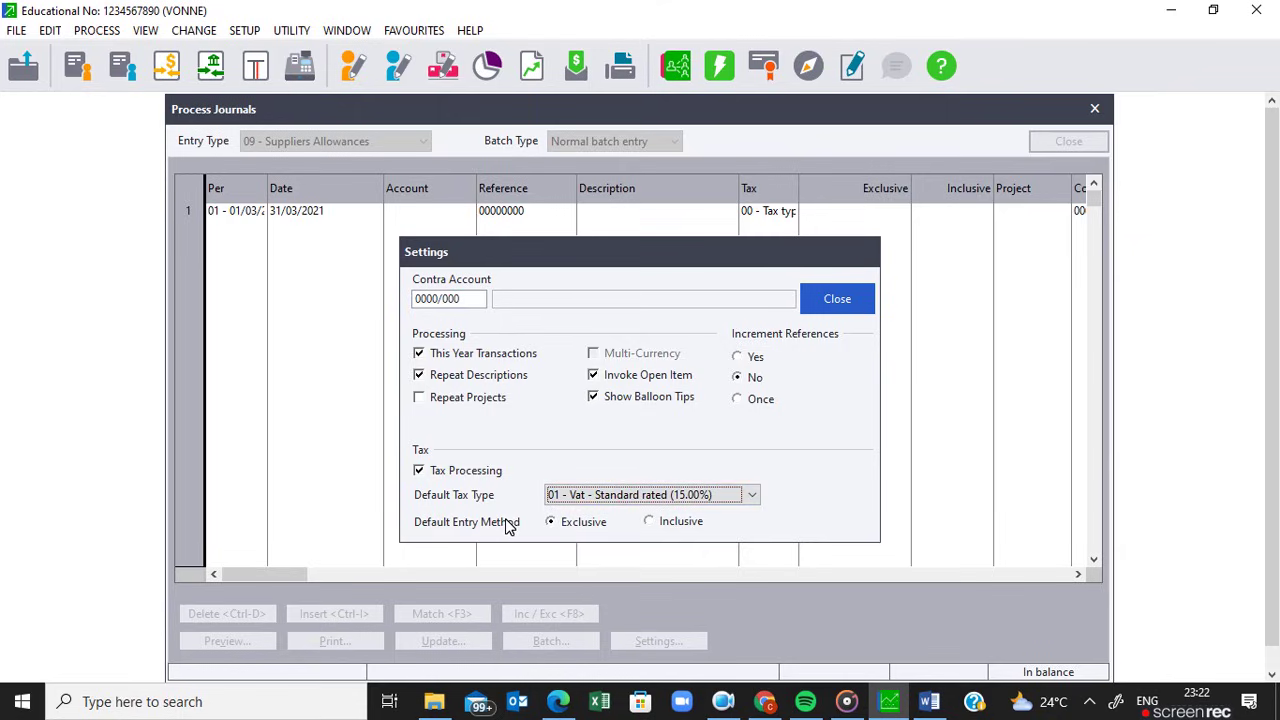
left_click(660, 524)
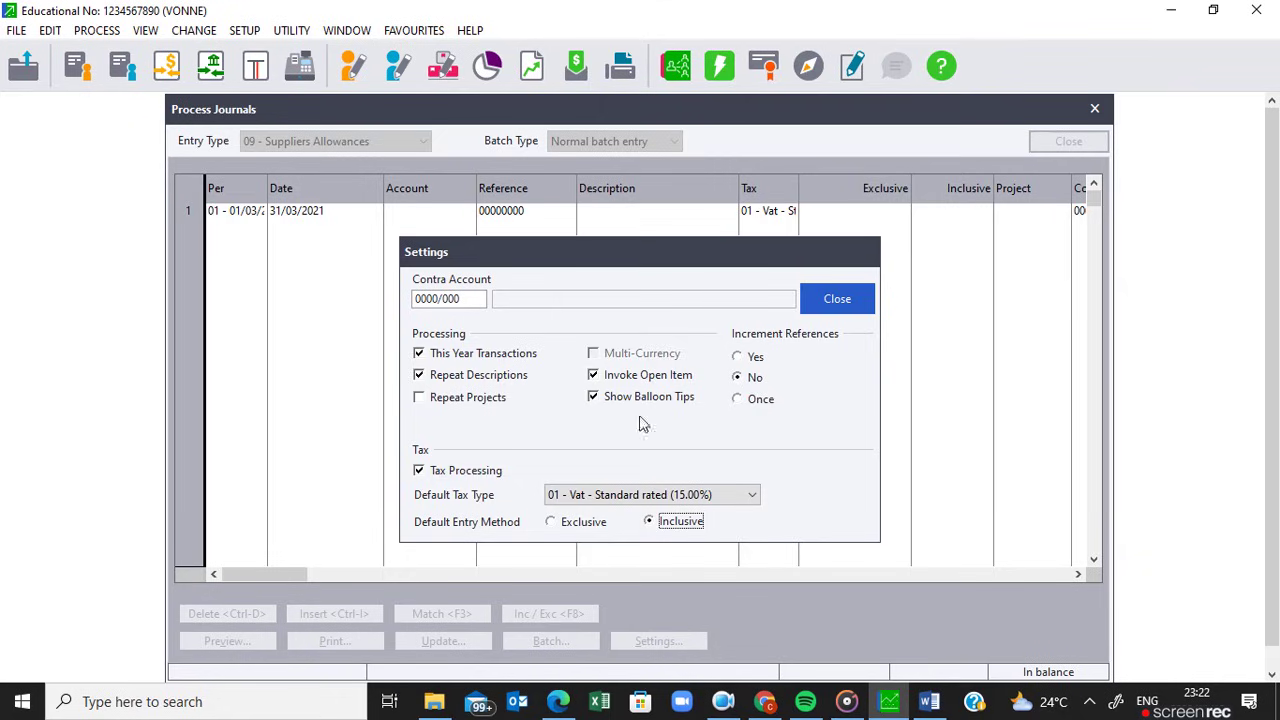
left_click(838, 300)
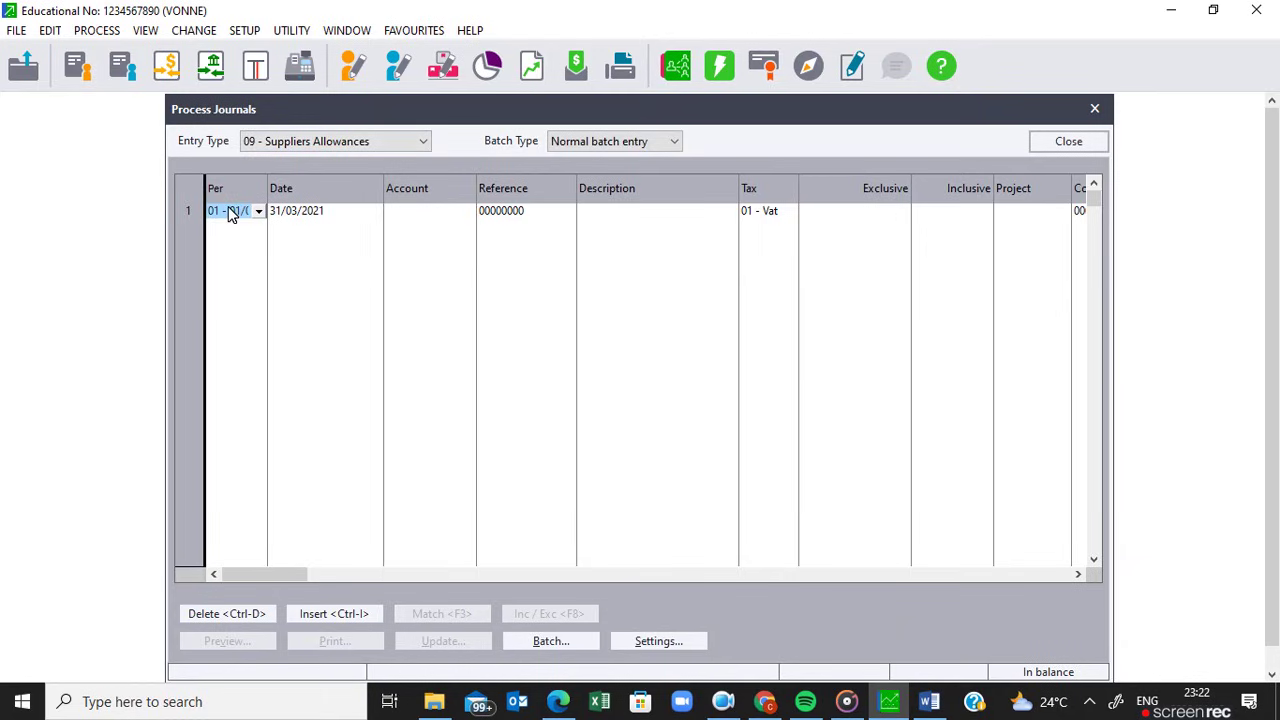
Start the first allowance line dated 25/03/2021 for supplier Comp World, with reference CW20.
key("Tab")
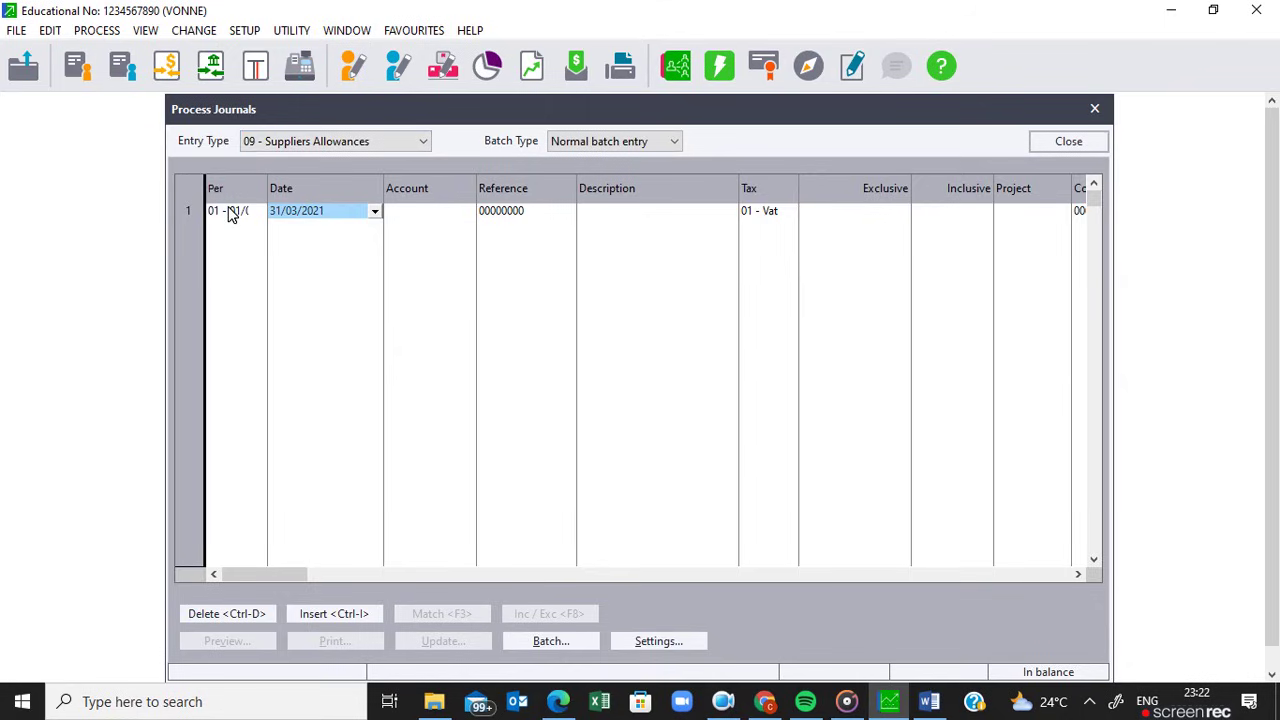
type("25")
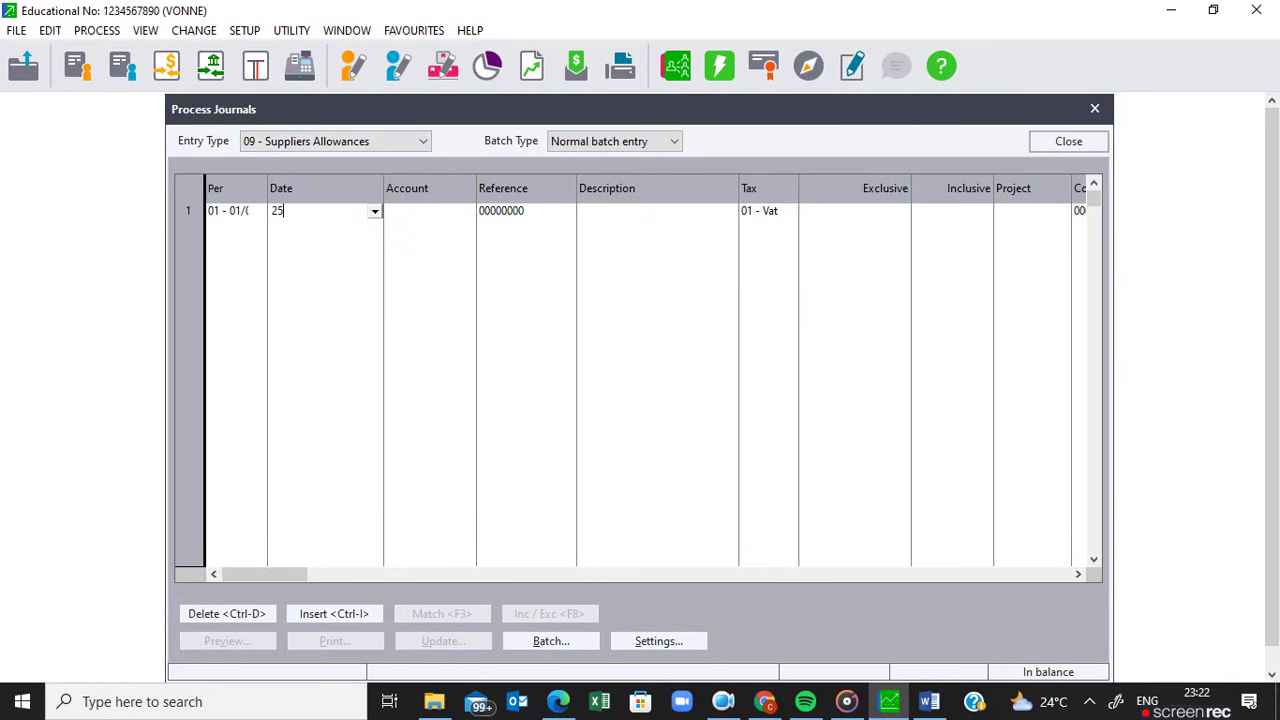
key("Tab")
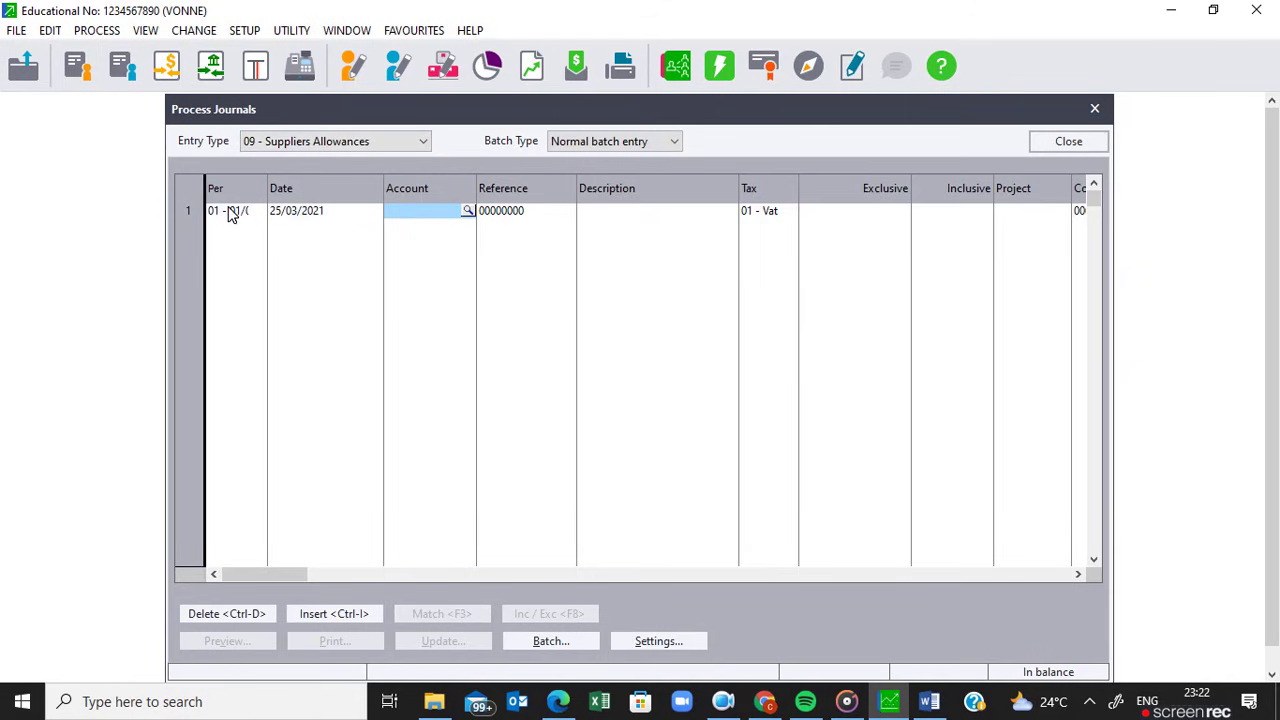
left_click(242, 221)
key("Return")
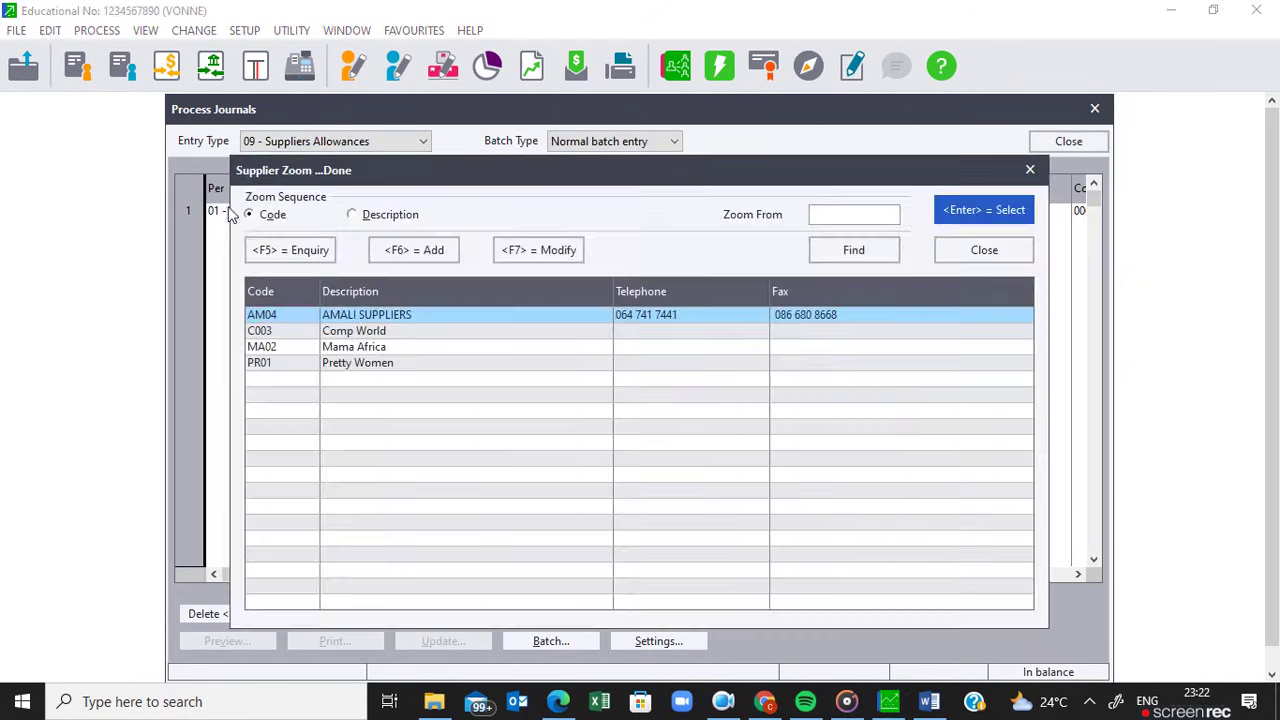
left_click(361, 337)
double_click(361, 336)
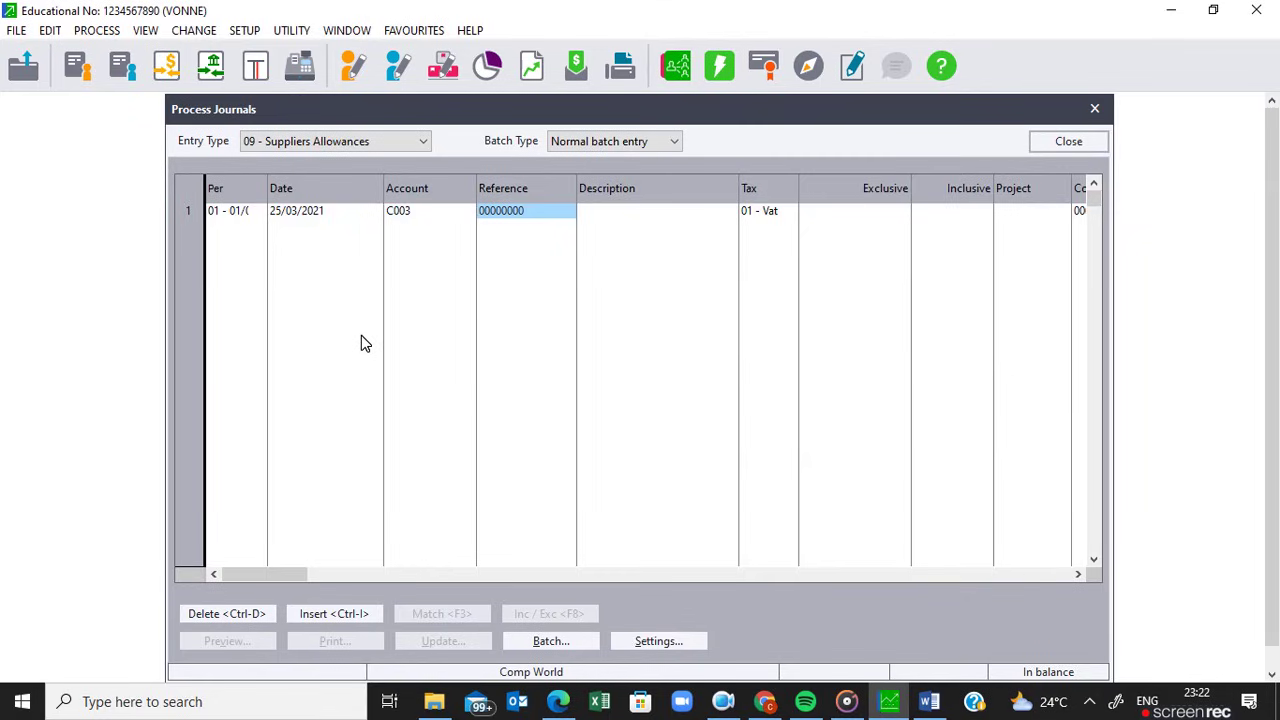
type("CW20")
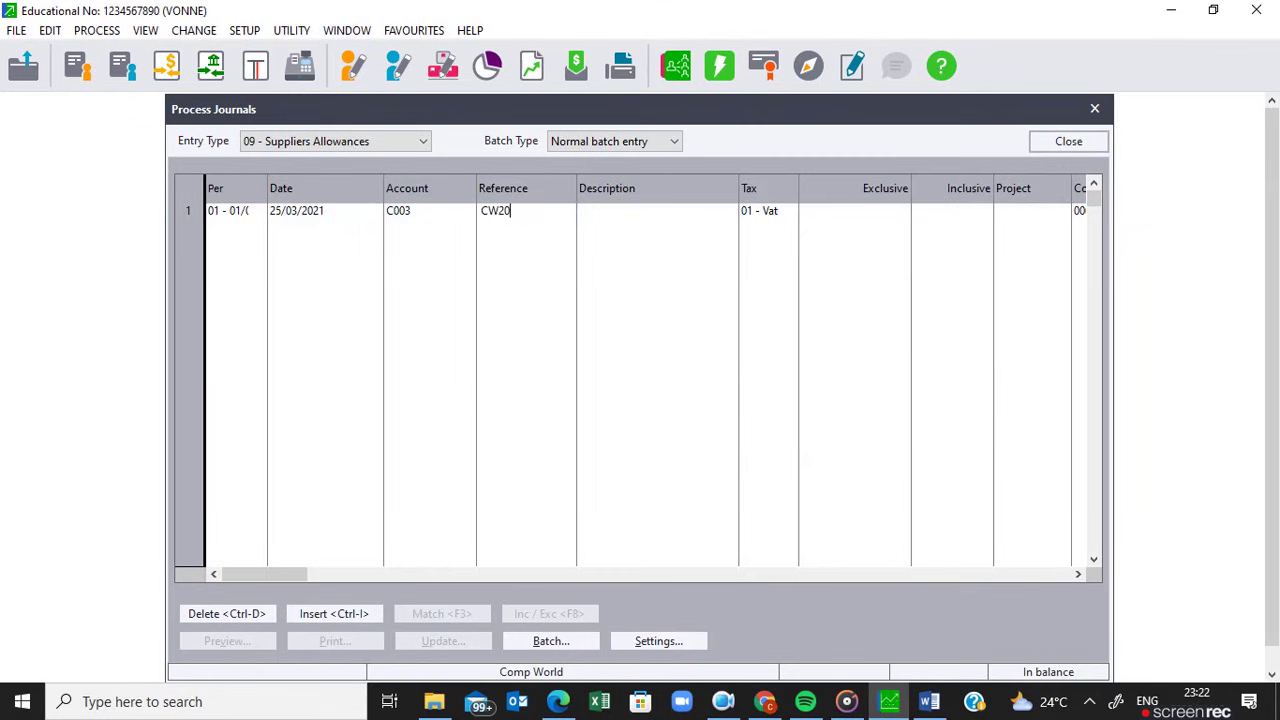
key("Return")
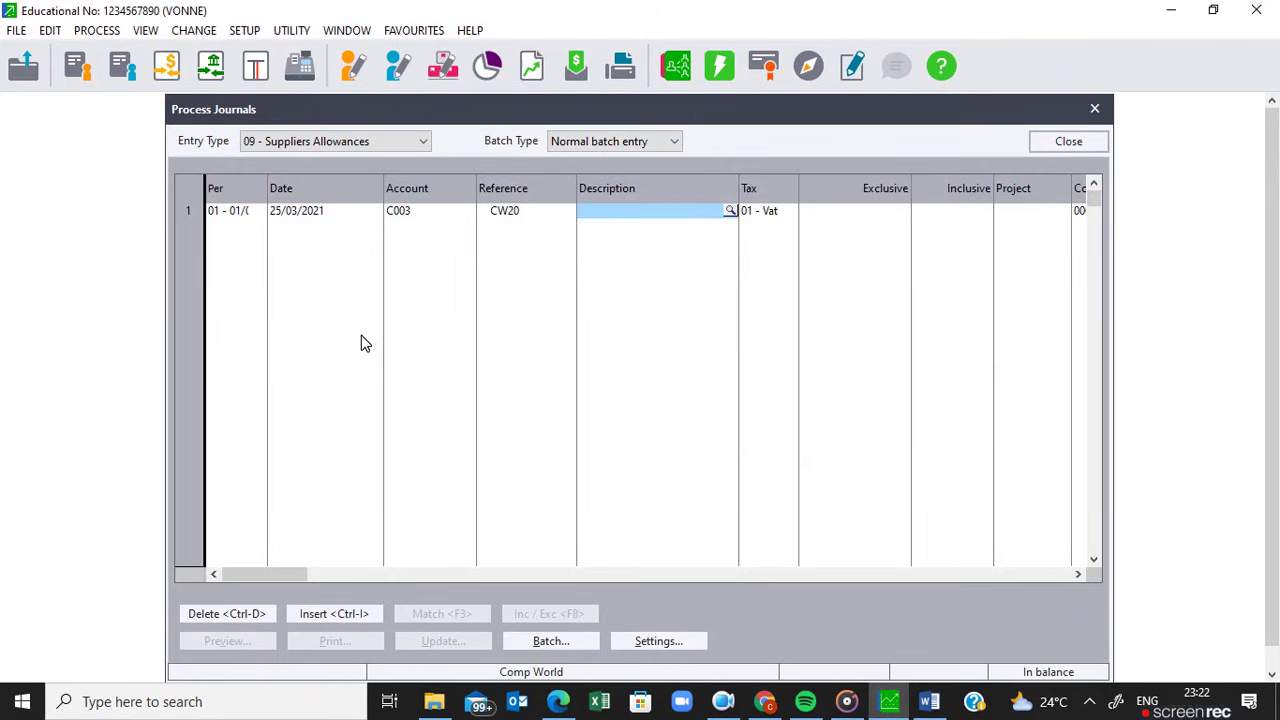
Enter the allowance line's description "2 Canon catridges - wrong colour" and keep tax type 01 - Vat.
type("2")
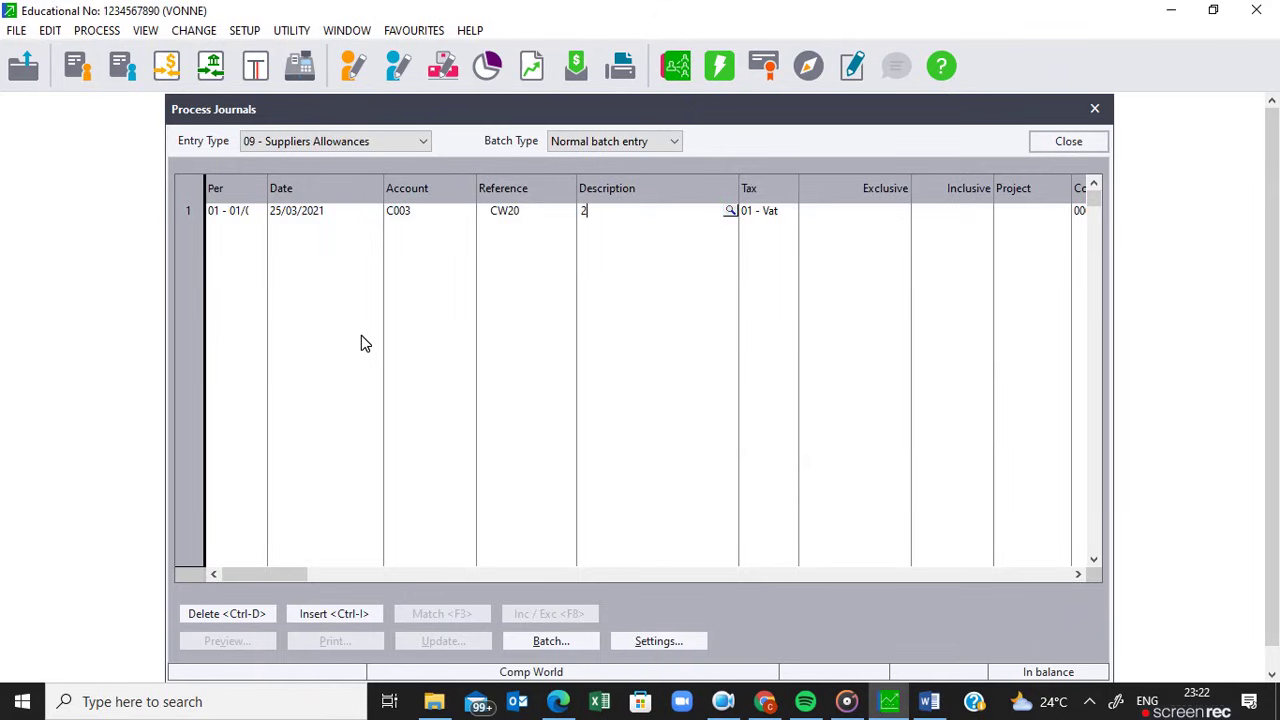
type(" Ca")
type("nnon ")
type("ca")
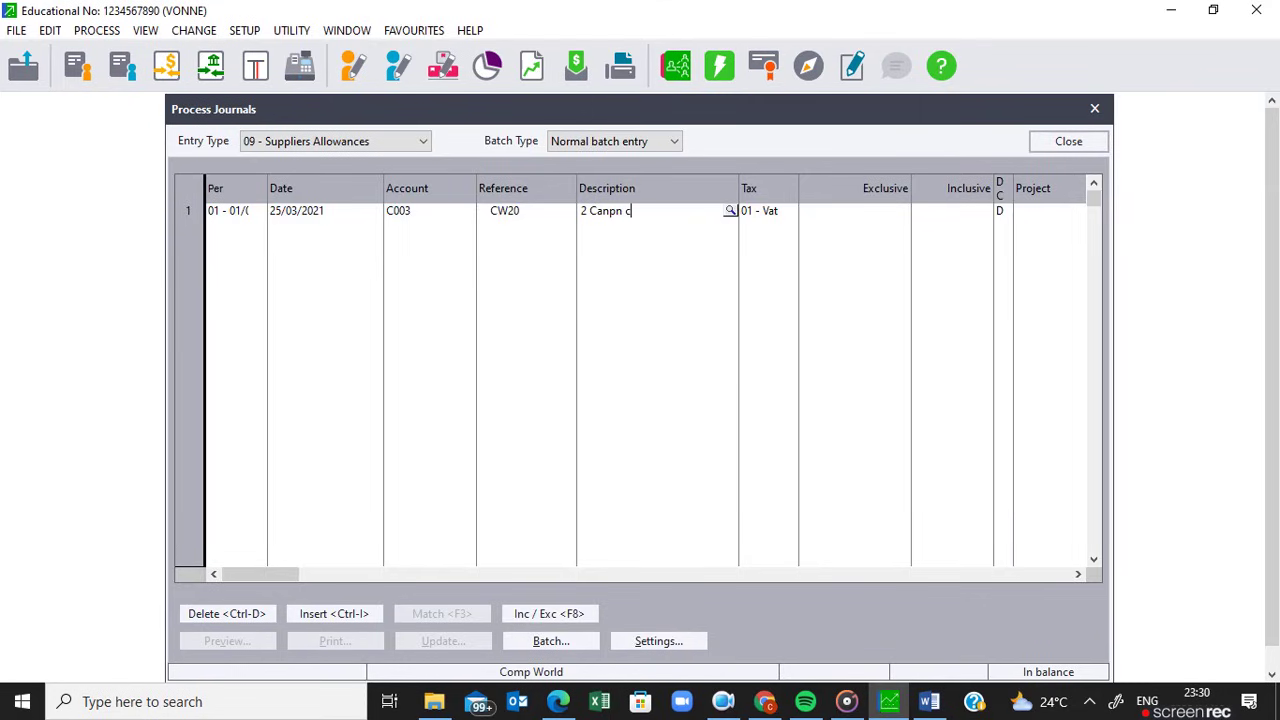
type("atridges - wrong colour")
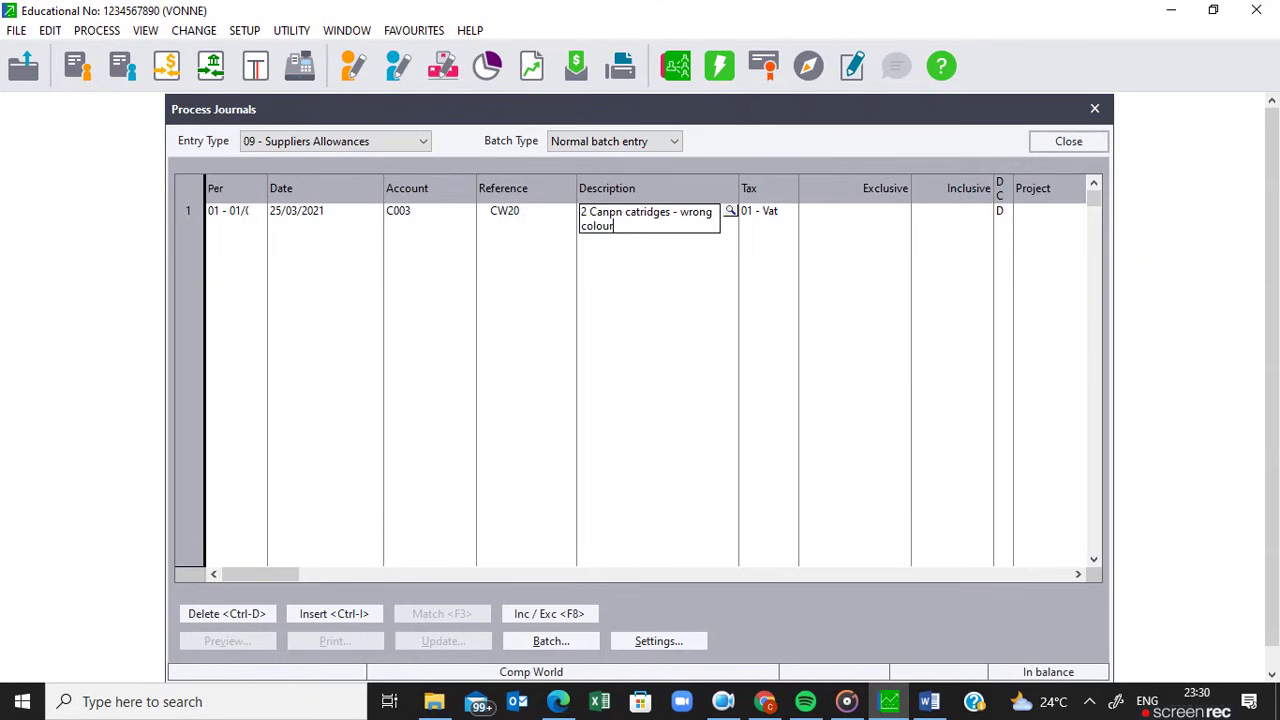
key("Tab")
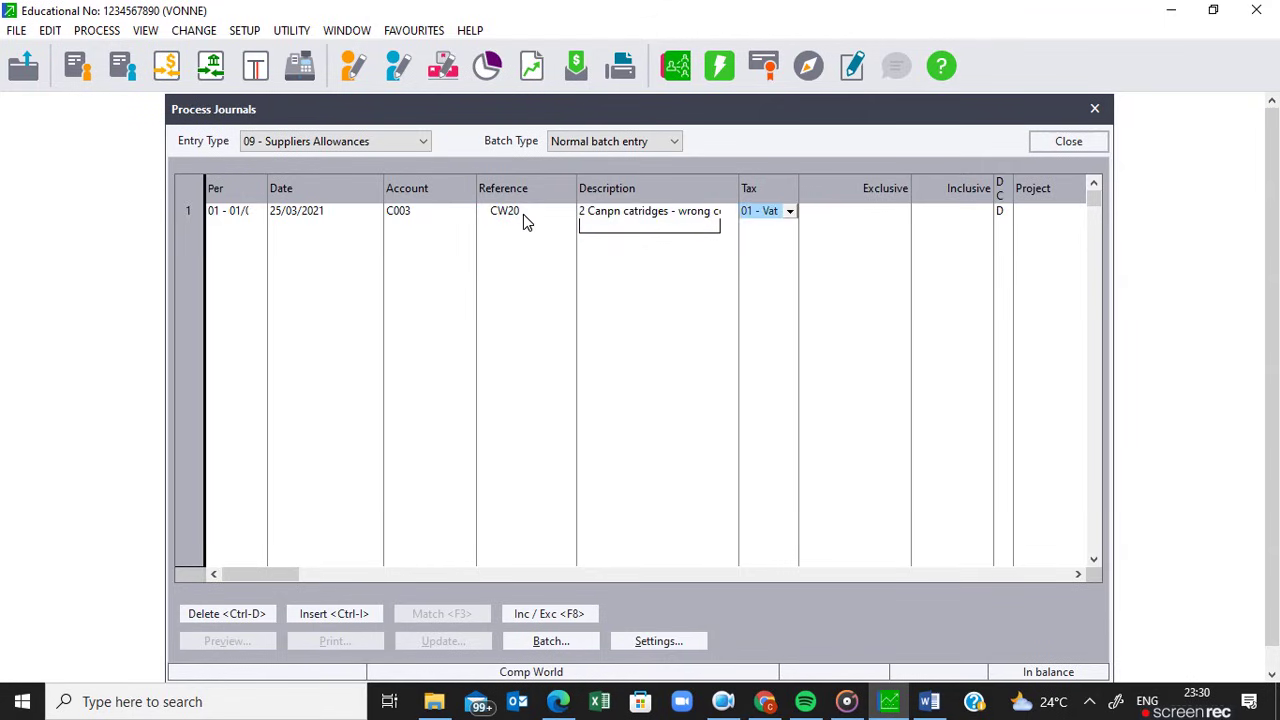
left_click(613, 213)
left_click(612, 218)
double_click(617, 220)
left_click(618, 222)
key("BackSpace")
key("BackSpace")
type("on")
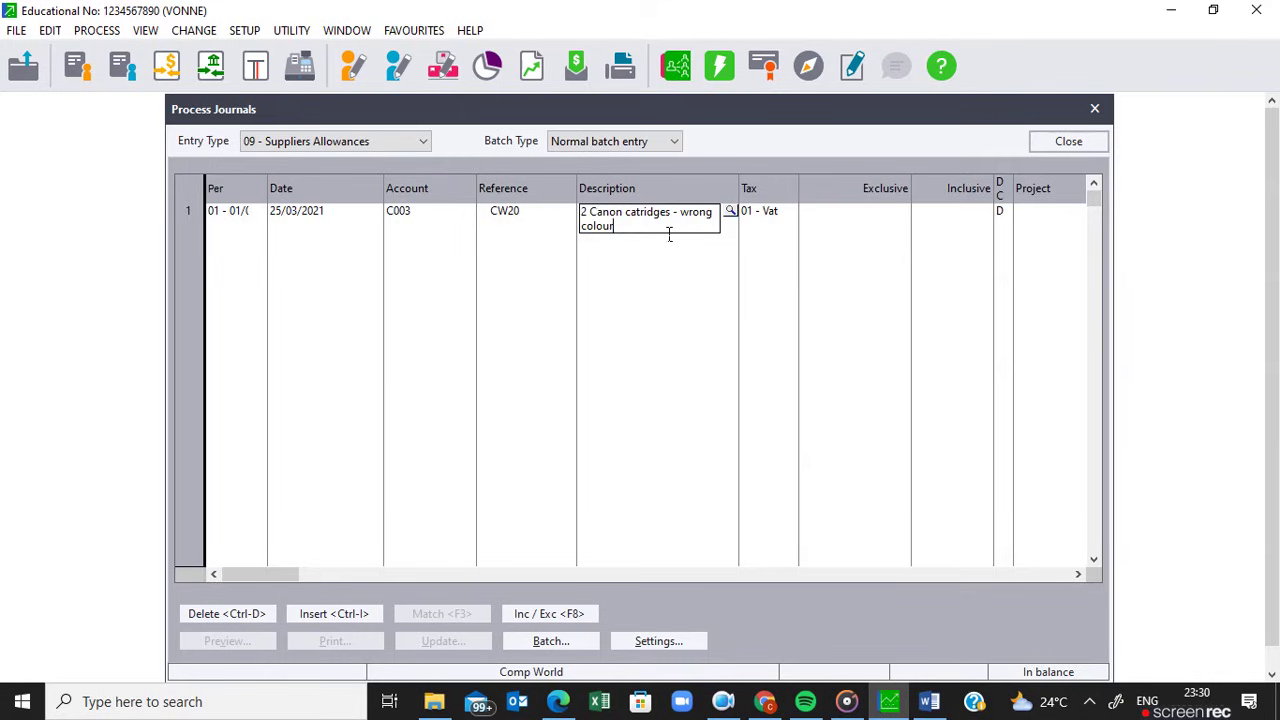
left_click(770, 213)
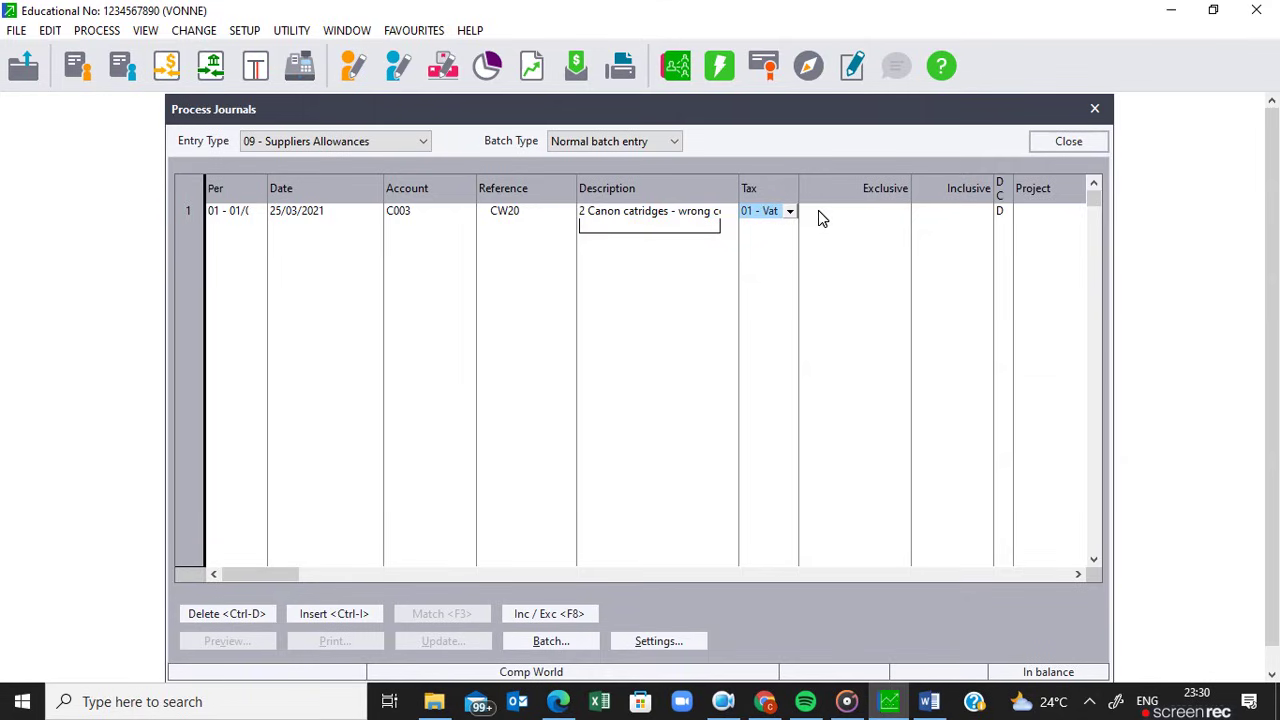
key("Tab")
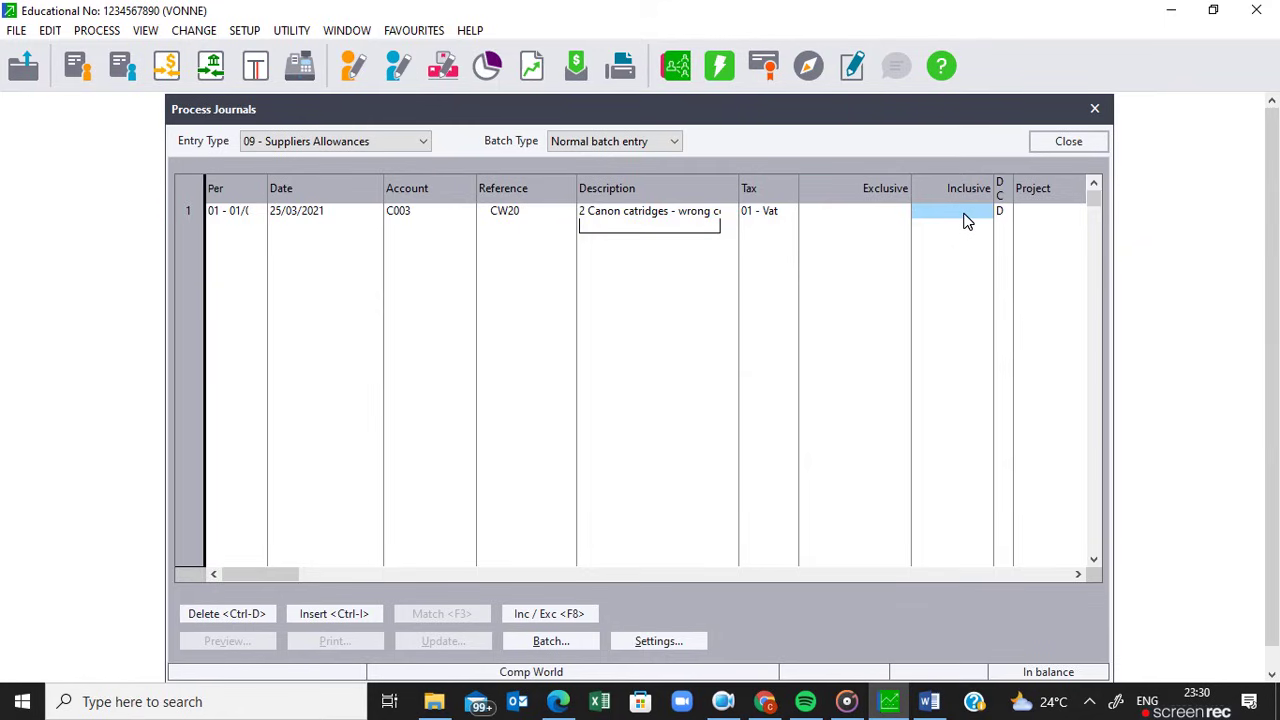
Calculate the returned cartridges' inclusive amount as 299.99 × 2 in the Windows Calculator.
key("XF86Calculator")
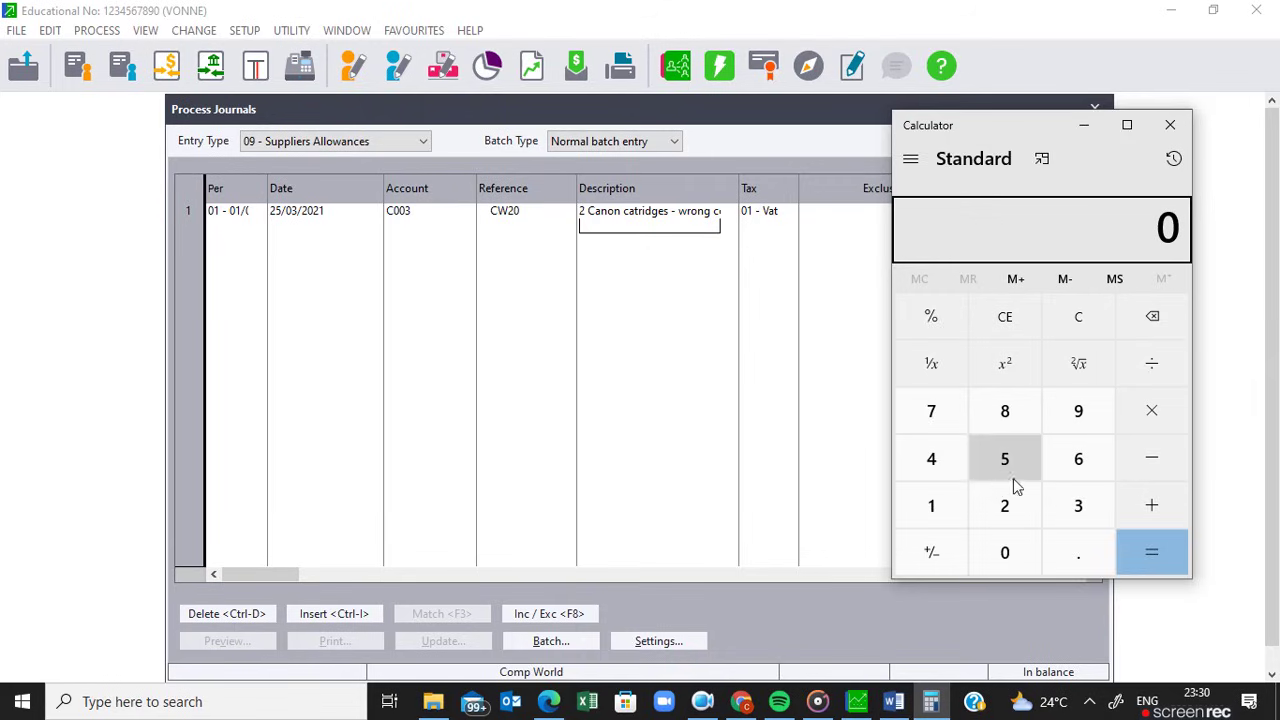
left_click(1000, 522)
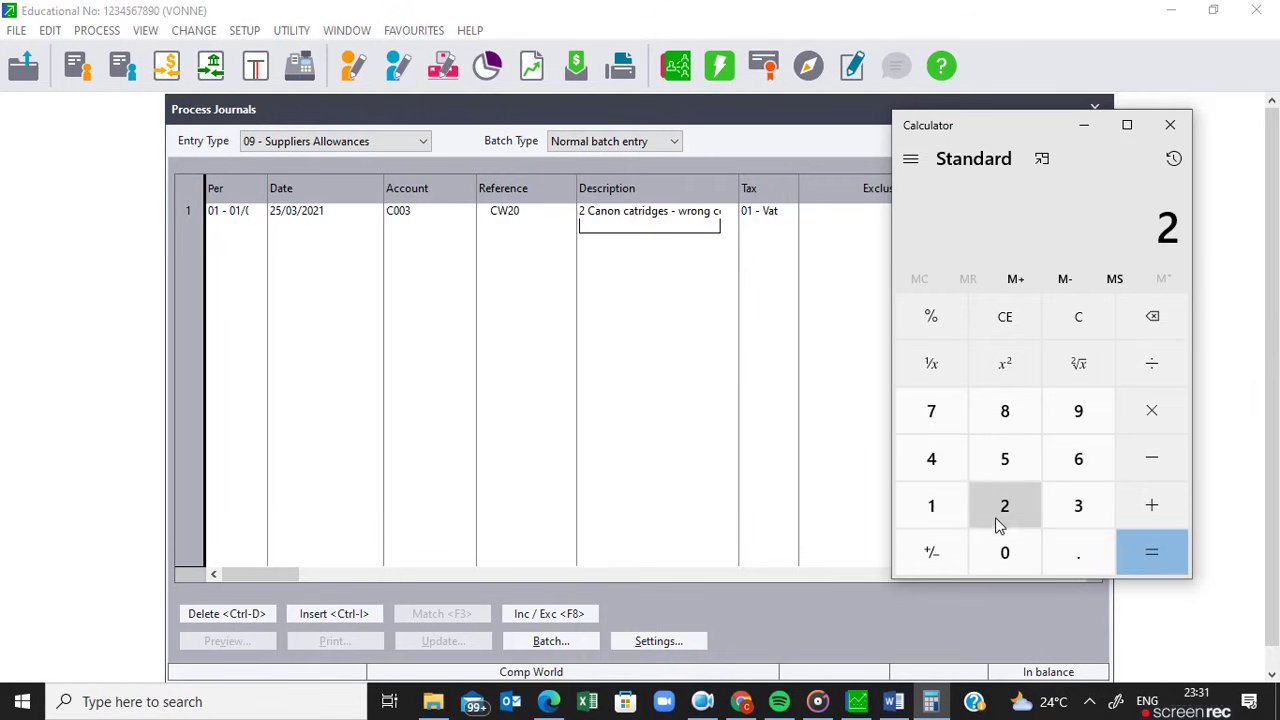
left_click(1087, 412)
left_click(1088, 413)
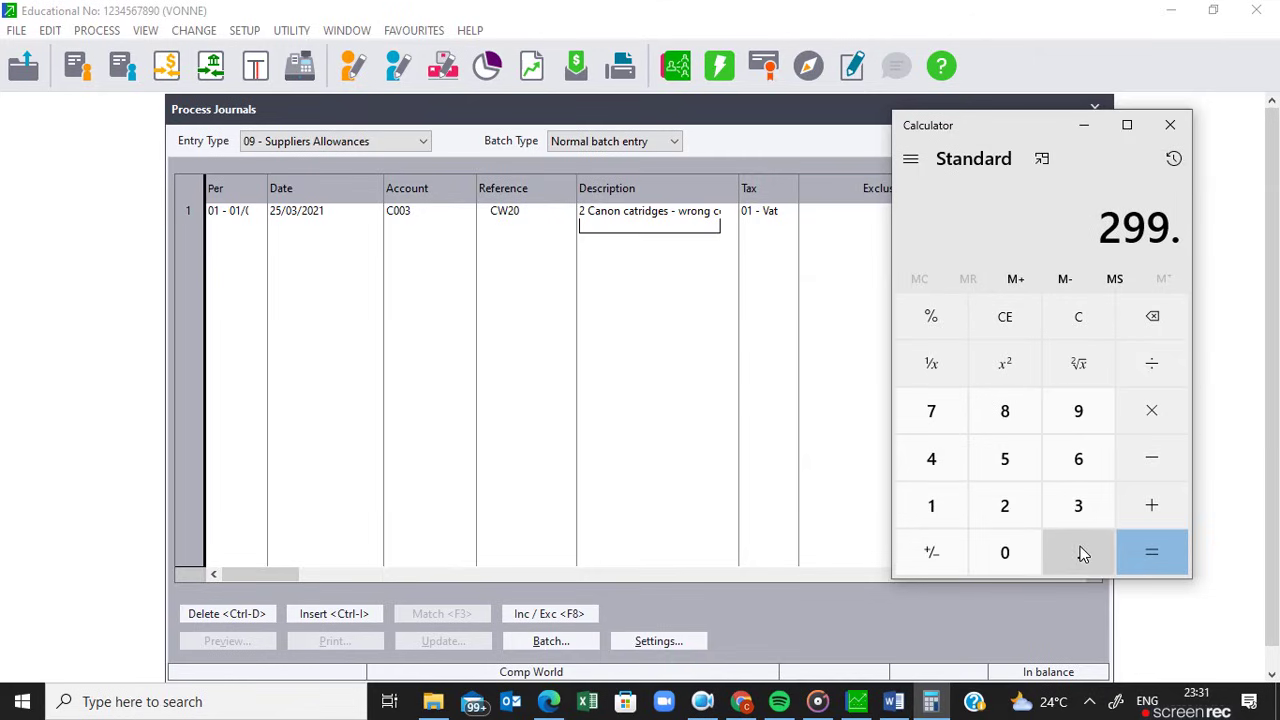
left_click(1084, 414)
left_click(1084, 414)
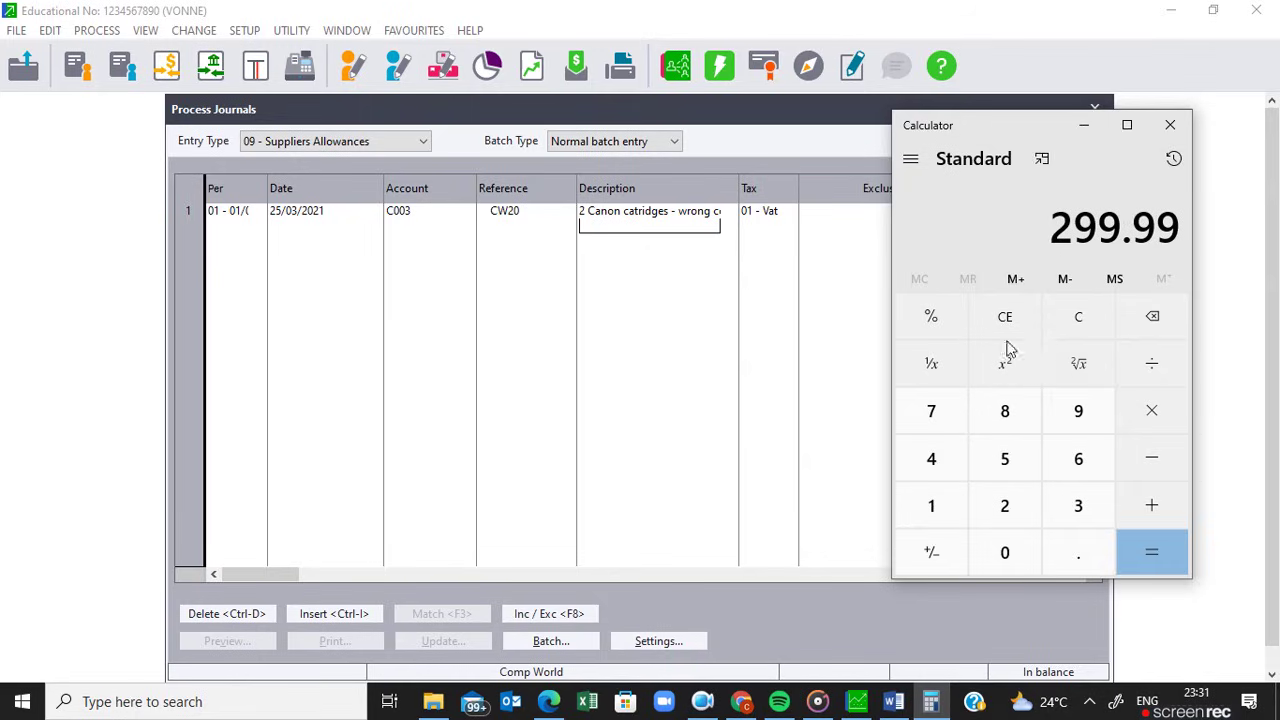
left_click(1155, 422)
left_click(1010, 516)
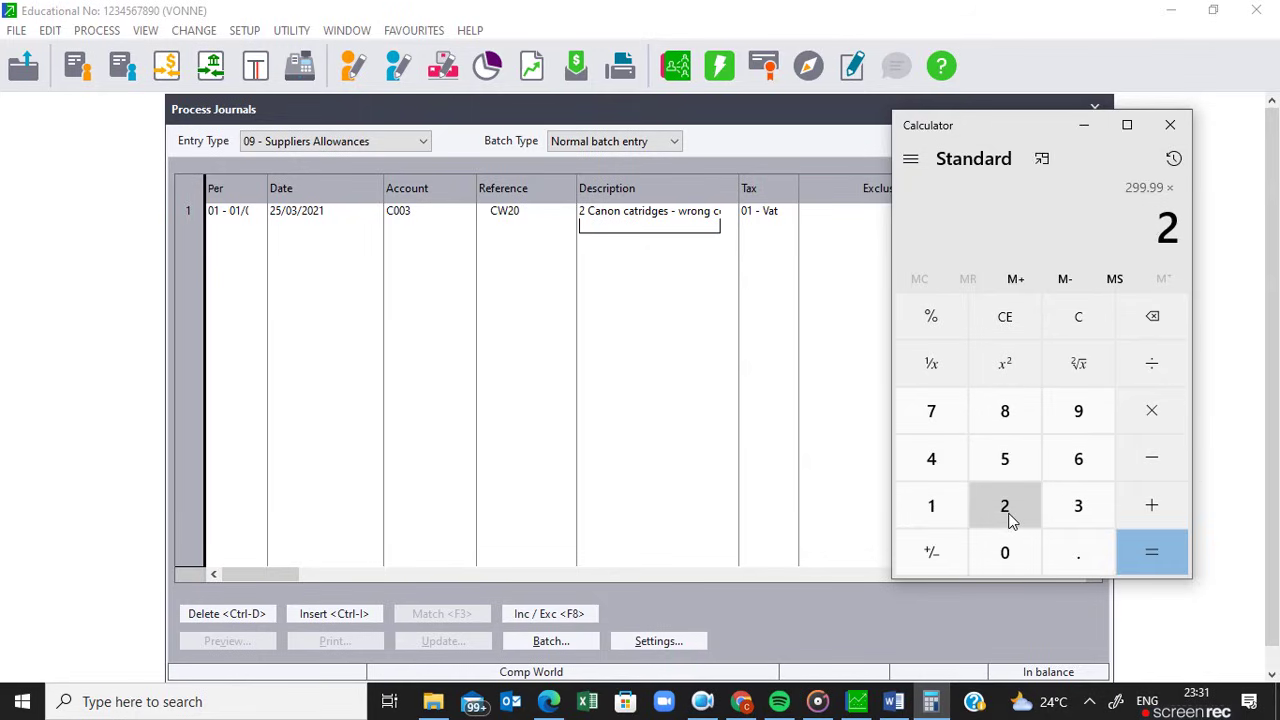
left_click(1157, 556)
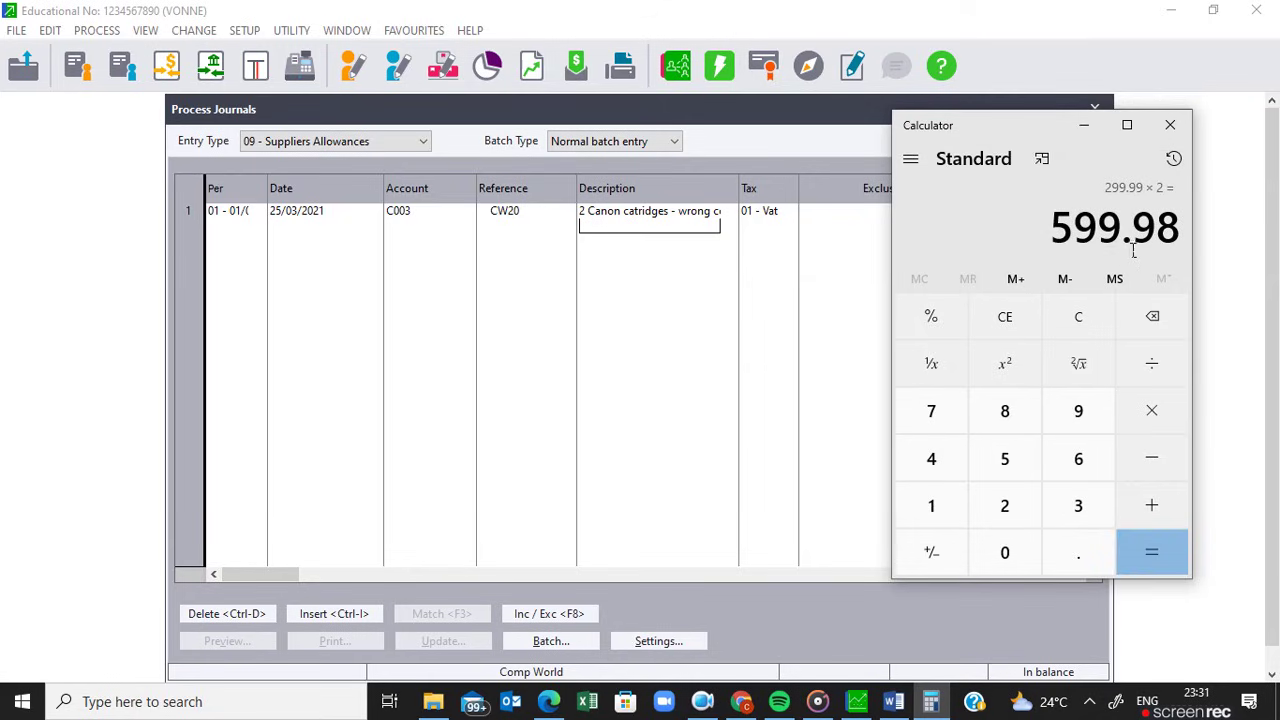
Close the calculator and enter 599.98 as the allowance line's inclusive amount, keeping it as a debit with no project.
left_click(1170, 127)
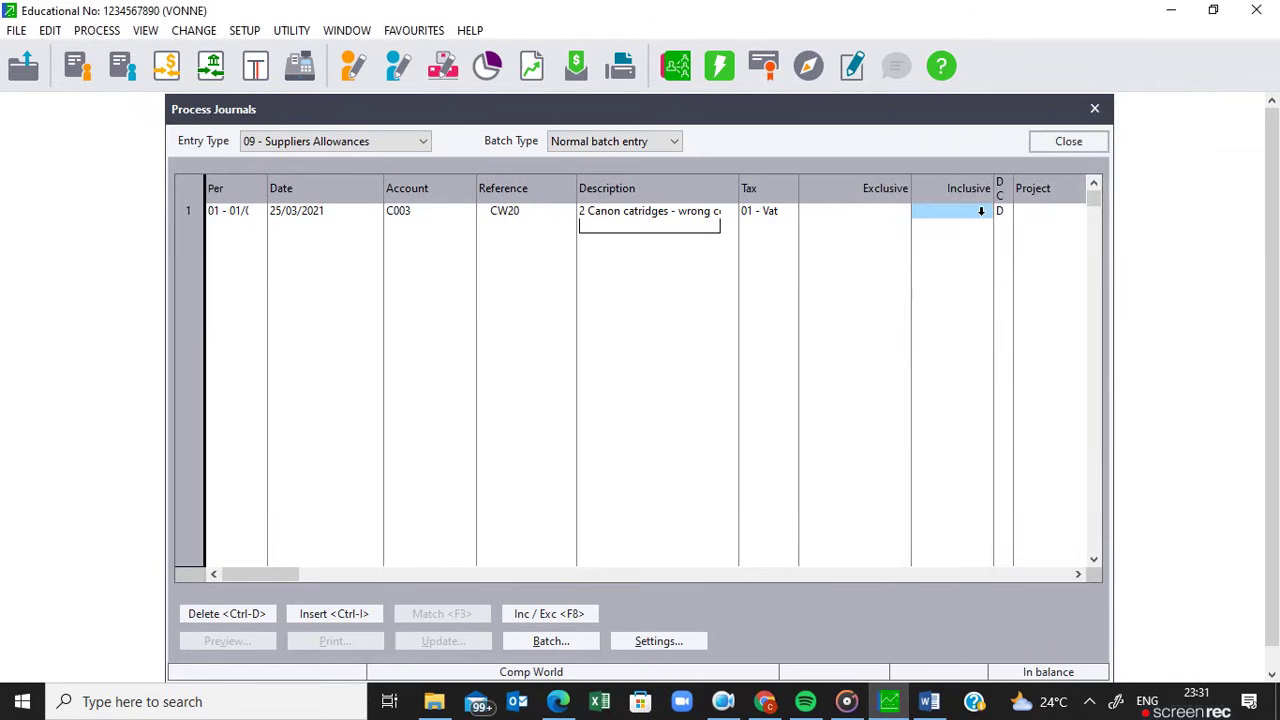
type("599.98")
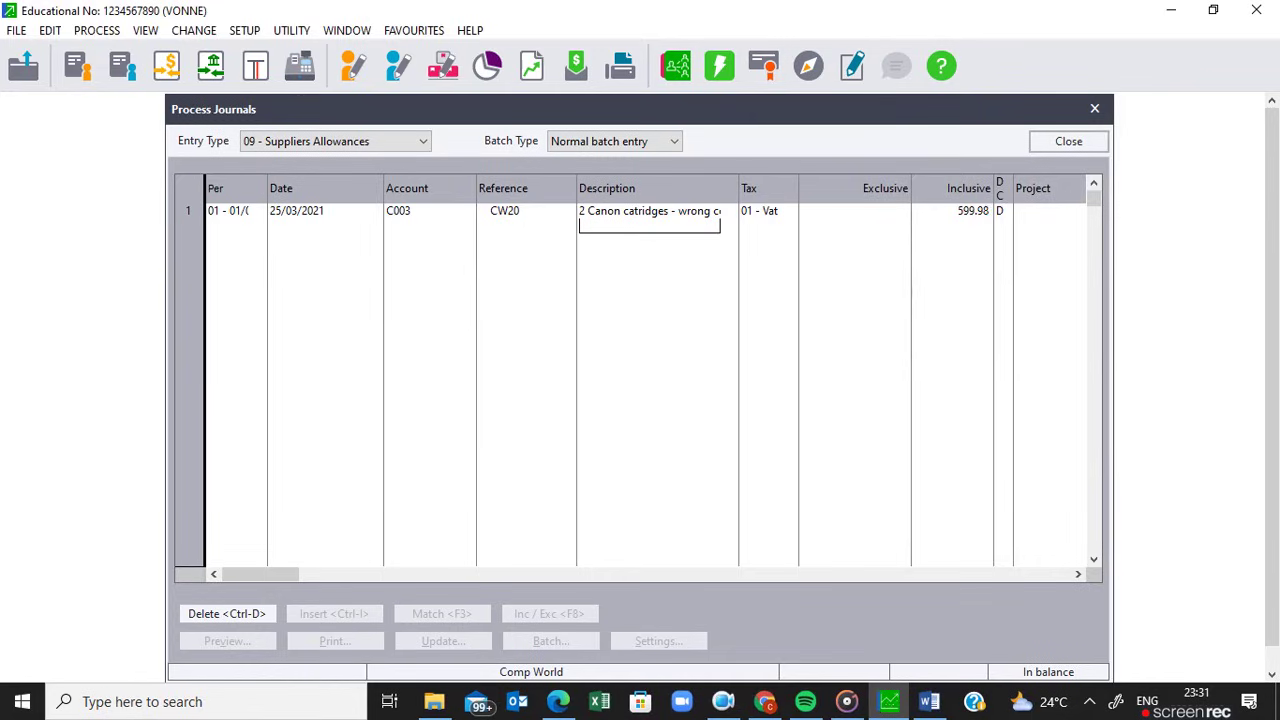
key("Return")
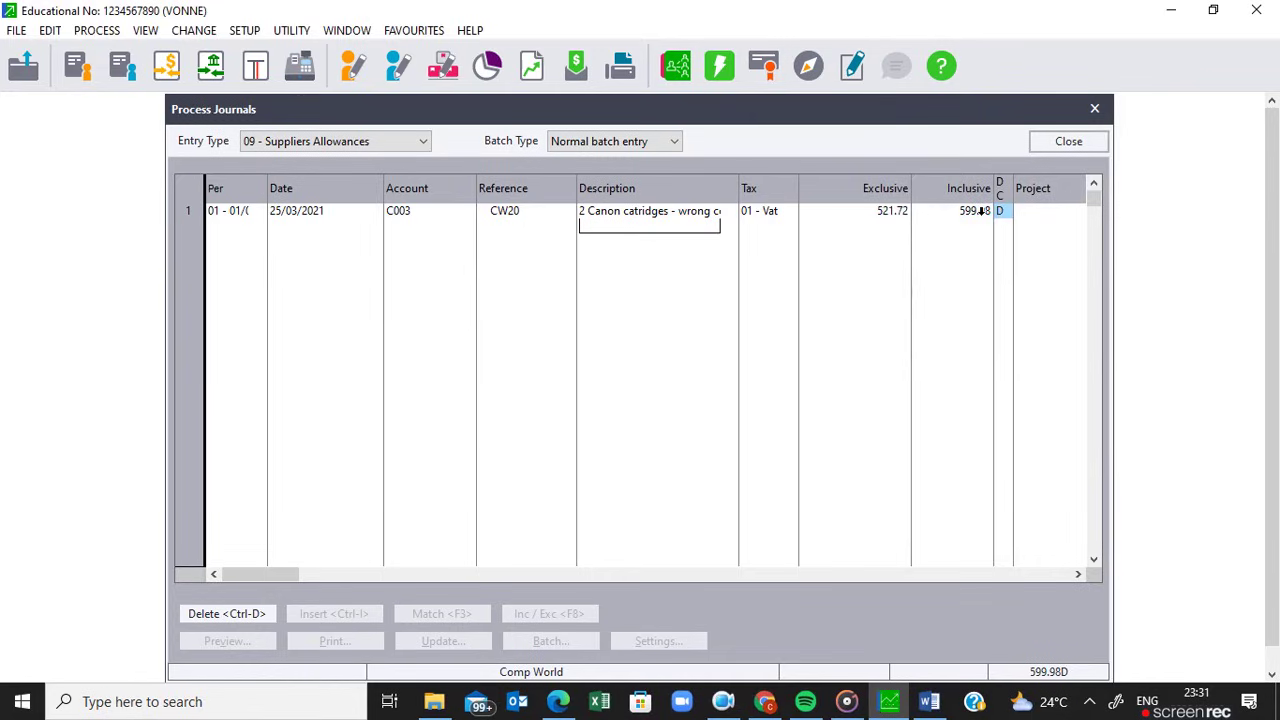
key("Return")
key("Return")
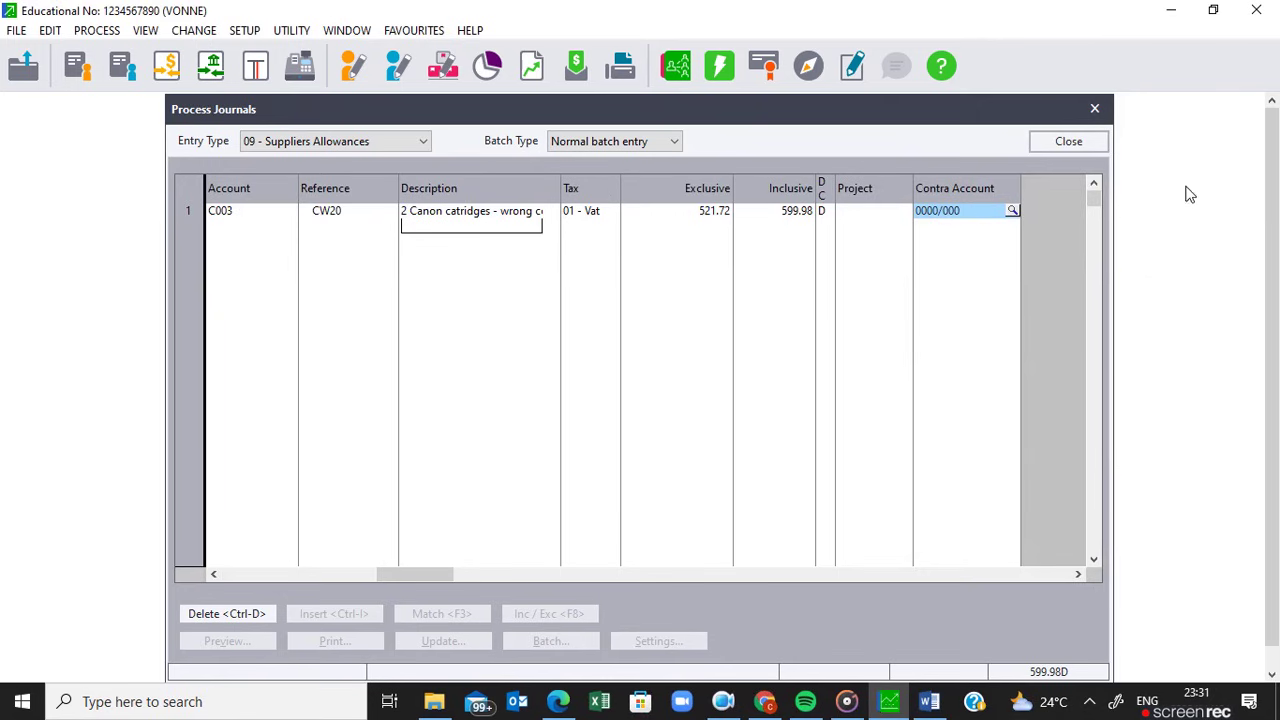
Set the allowance line's contra account to 4200/000 Printing & Stationery and complete the line.
left_click(1012, 212)
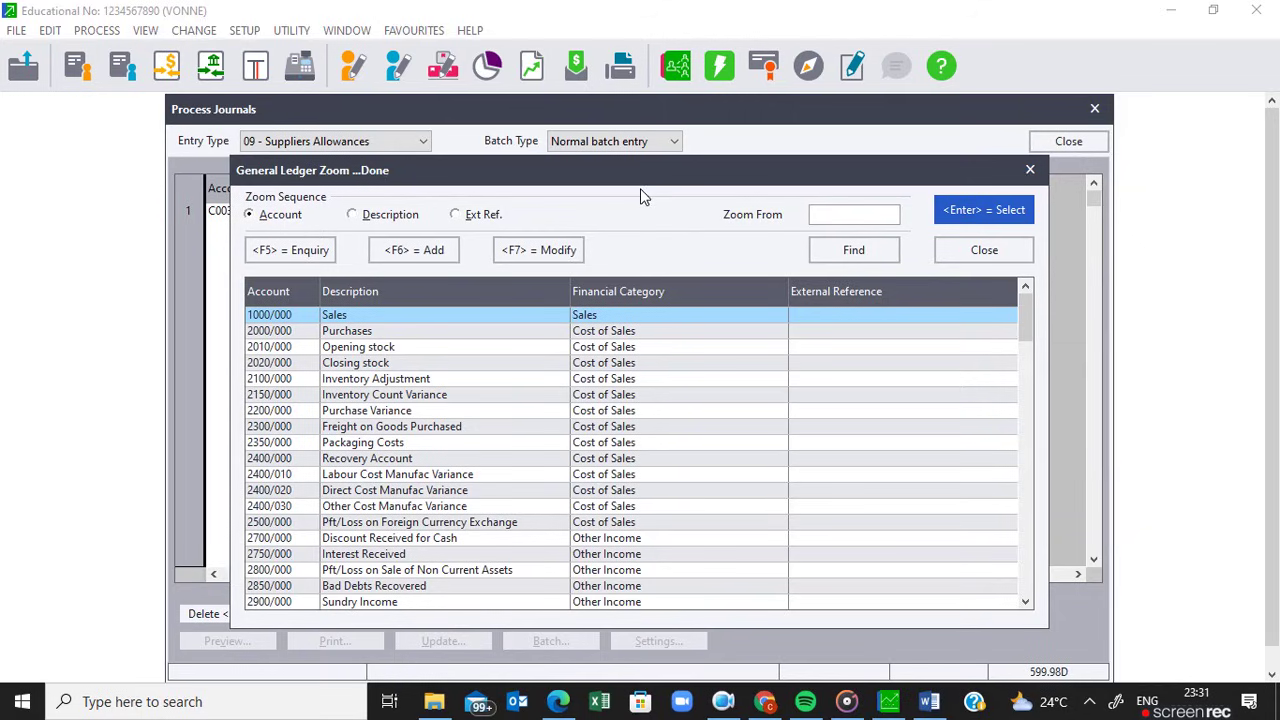
type("4200")
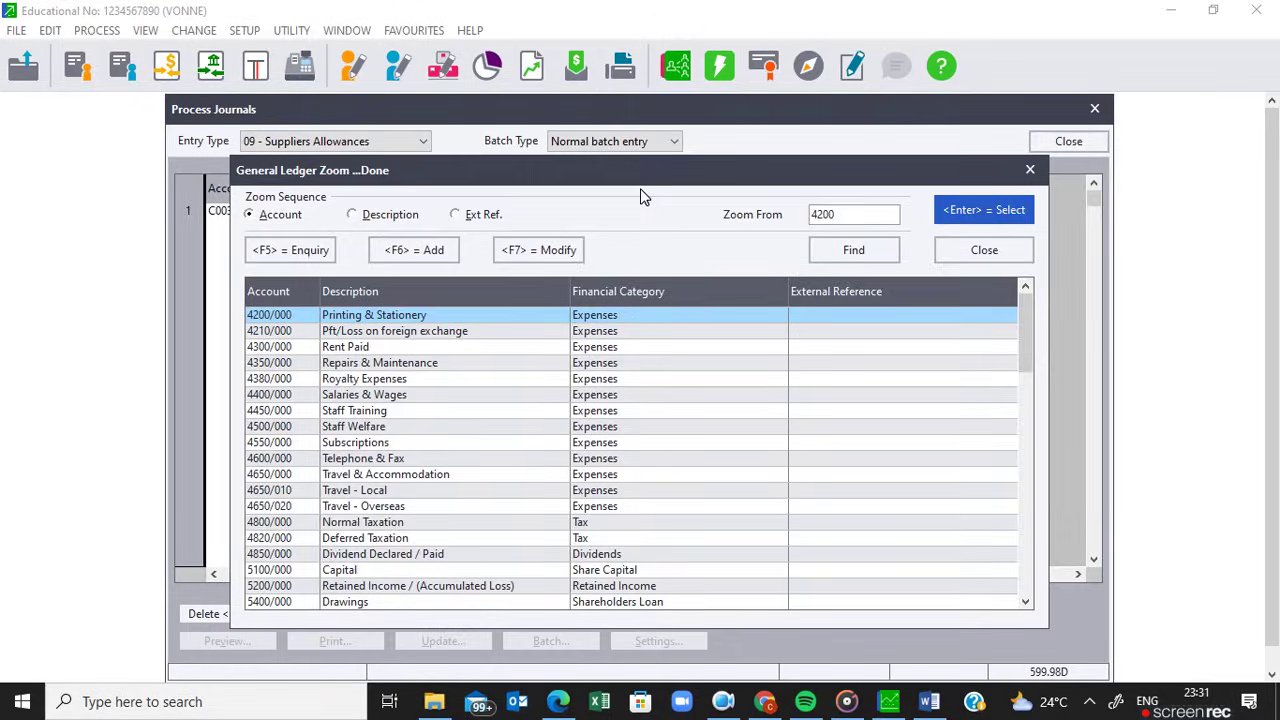
key("Return")
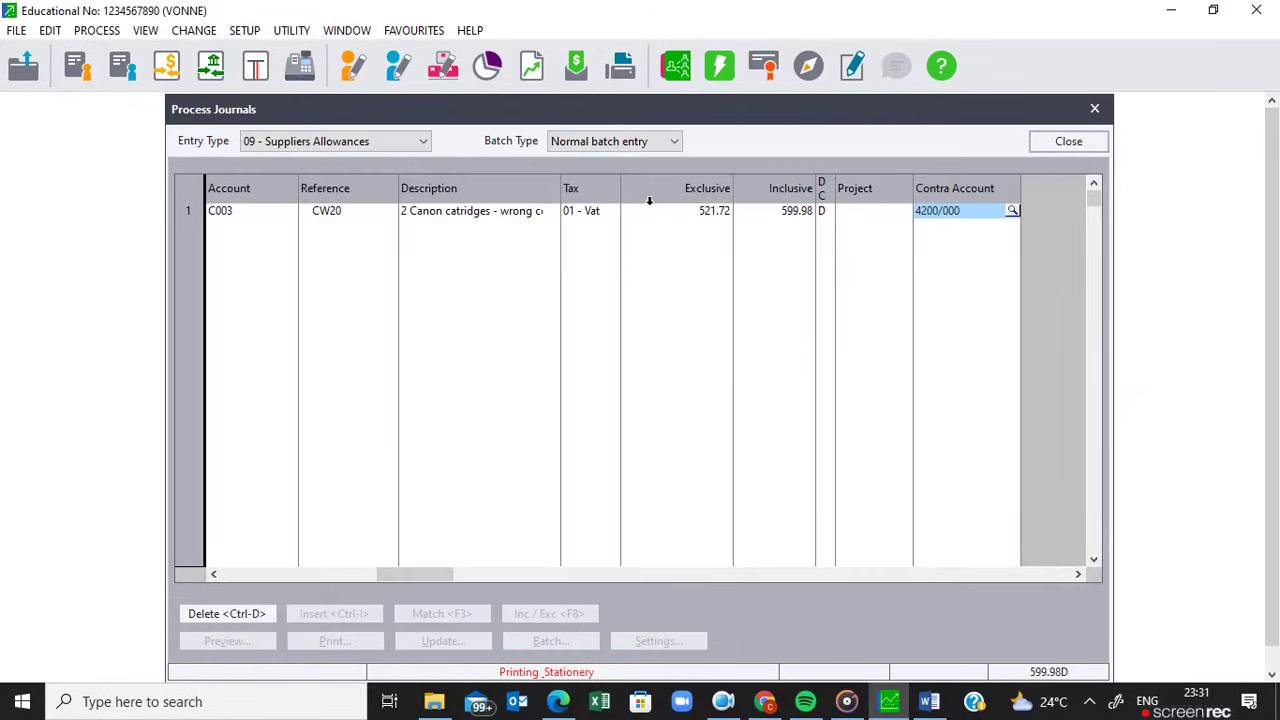
key("Return")
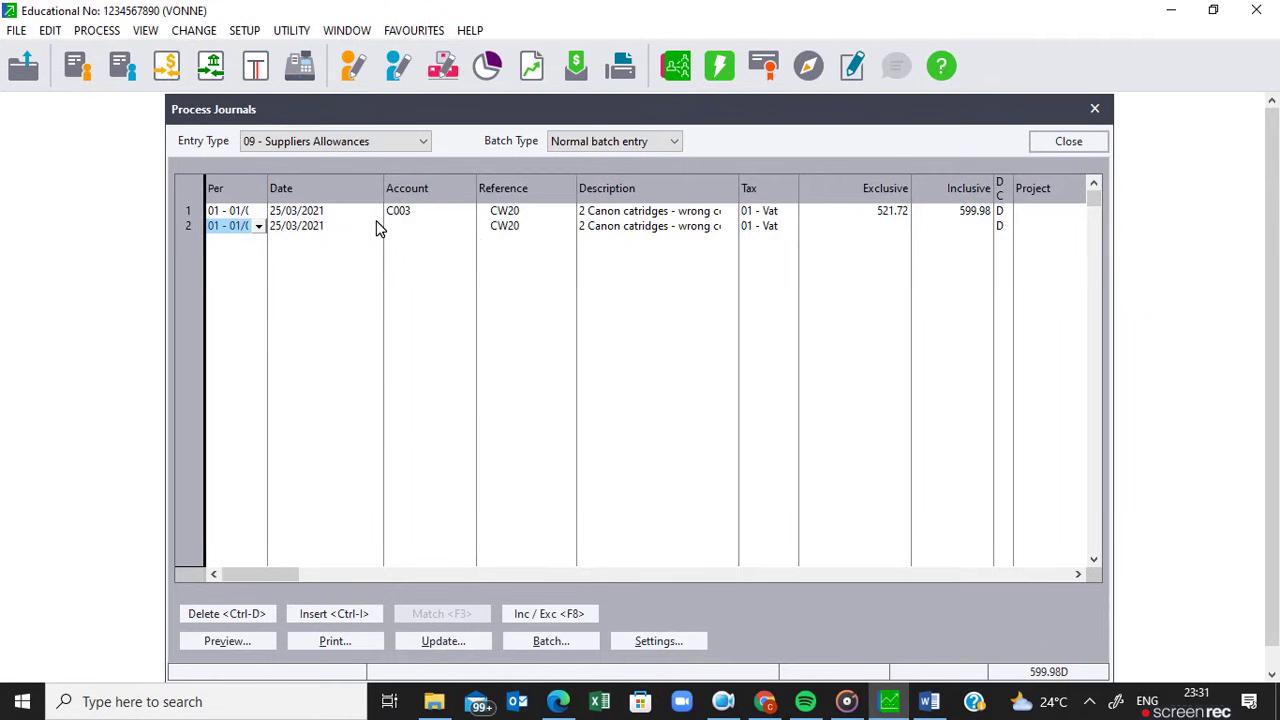
Review the suppliers allowances entry settings and check the completed line's amounts and contra account.
left_click(657, 641)
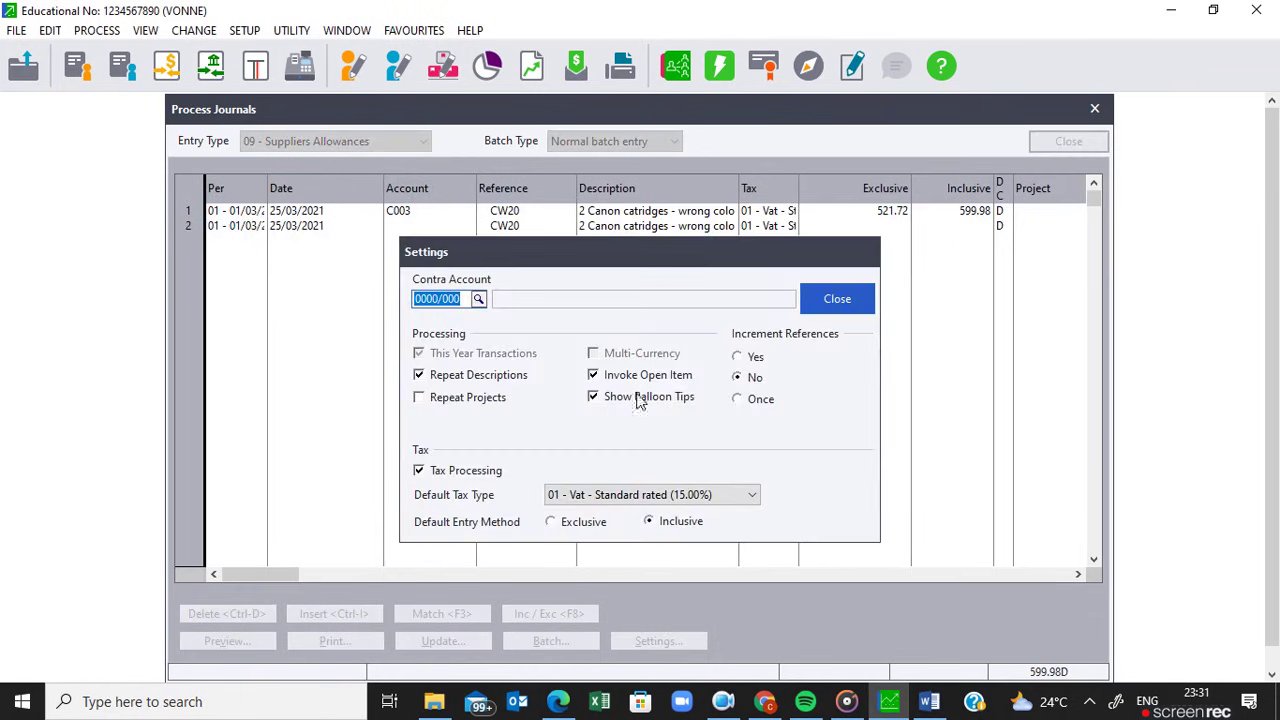
left_click(837, 299)
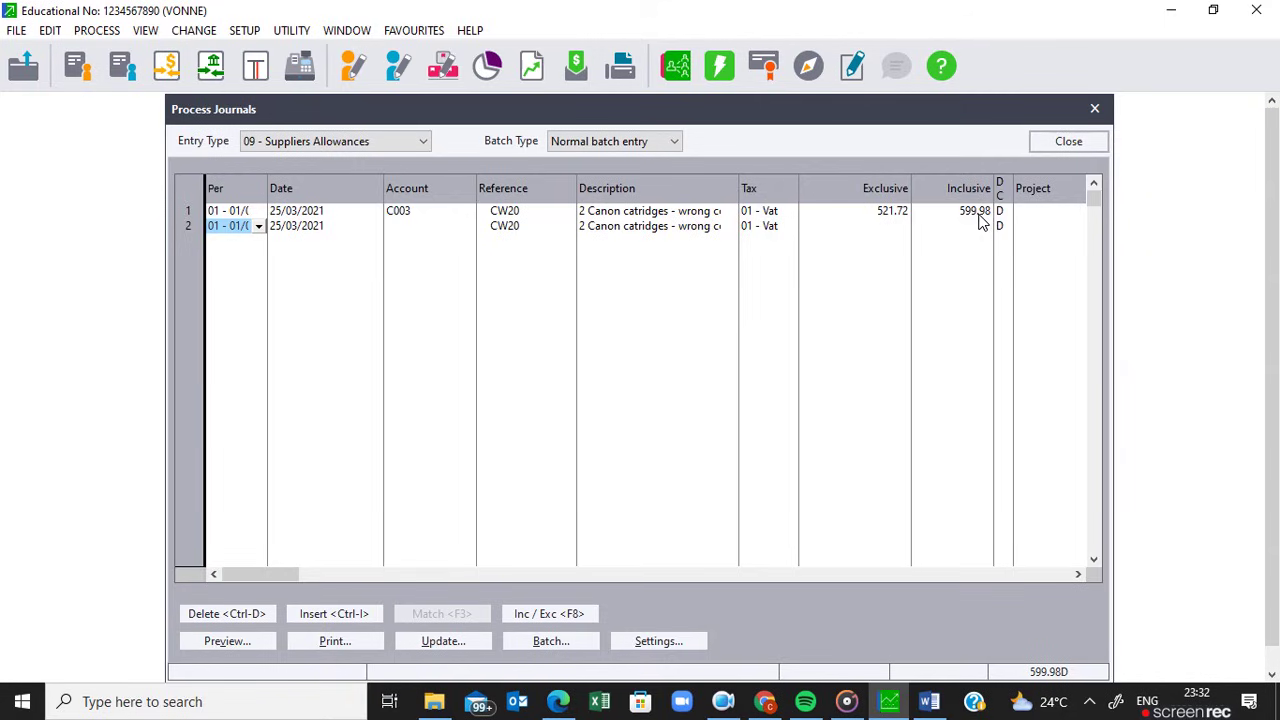
left_click(1078, 576)
left_click(1078, 576)
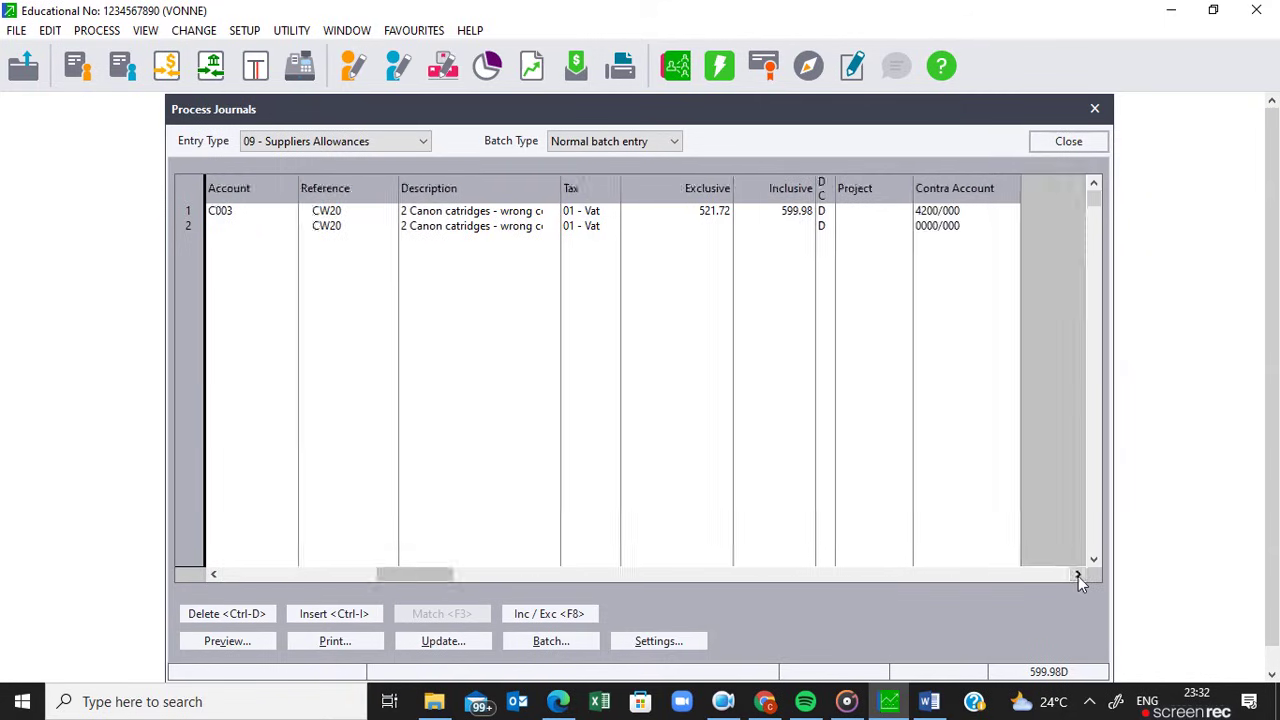
left_click(1078, 576)
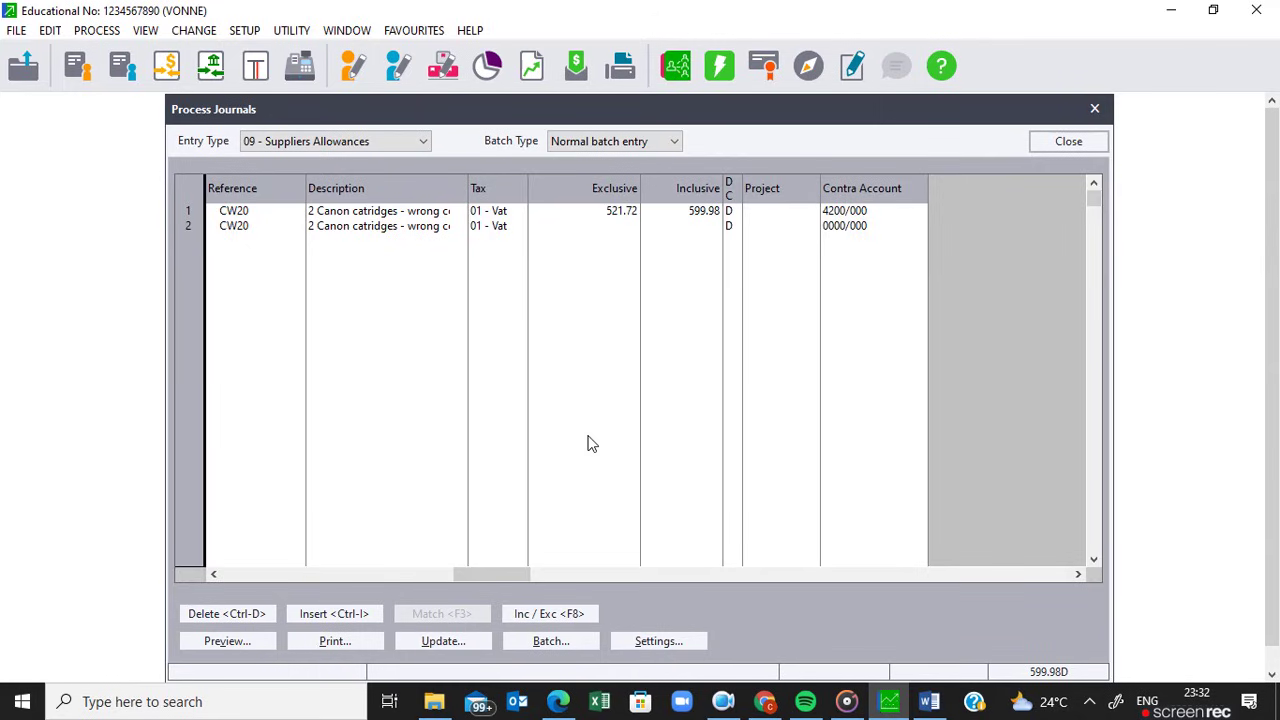
Print the suppliers allowances batch with contras to a PDF named "suppplier allowances journal" in the CFSN4 VIDEOS folder.
left_click(335, 645)
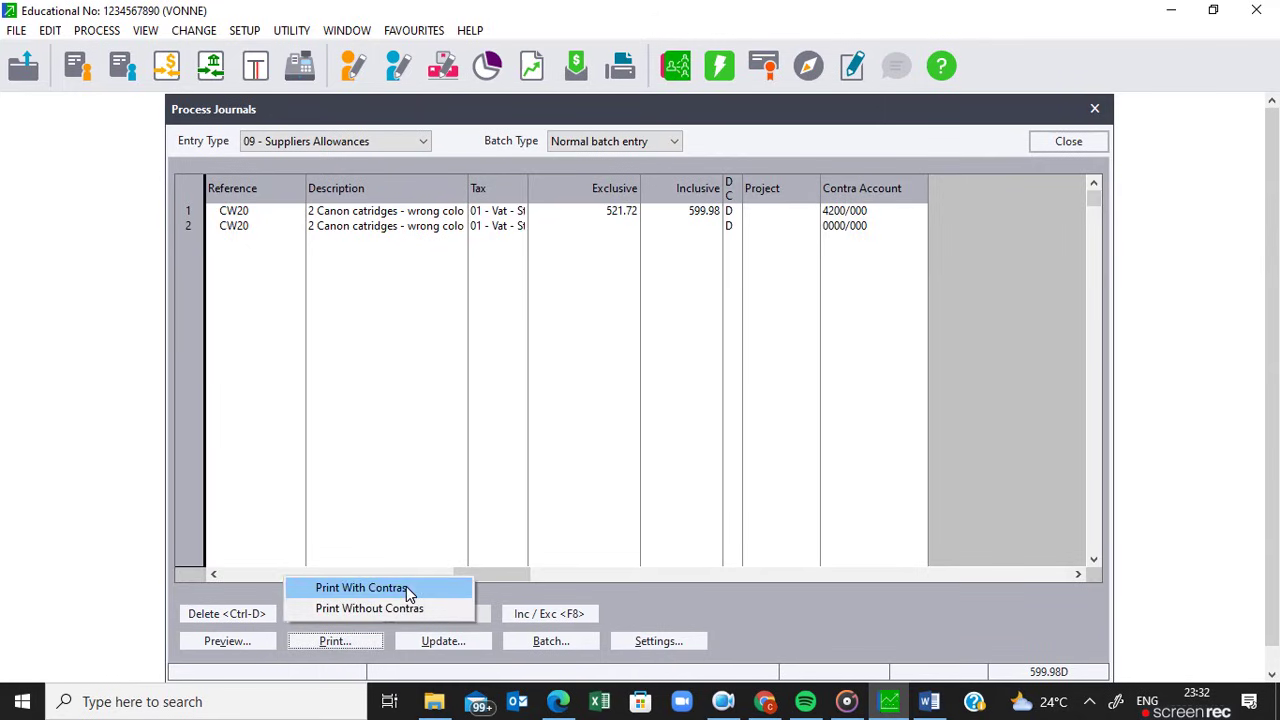
left_click(406, 587)
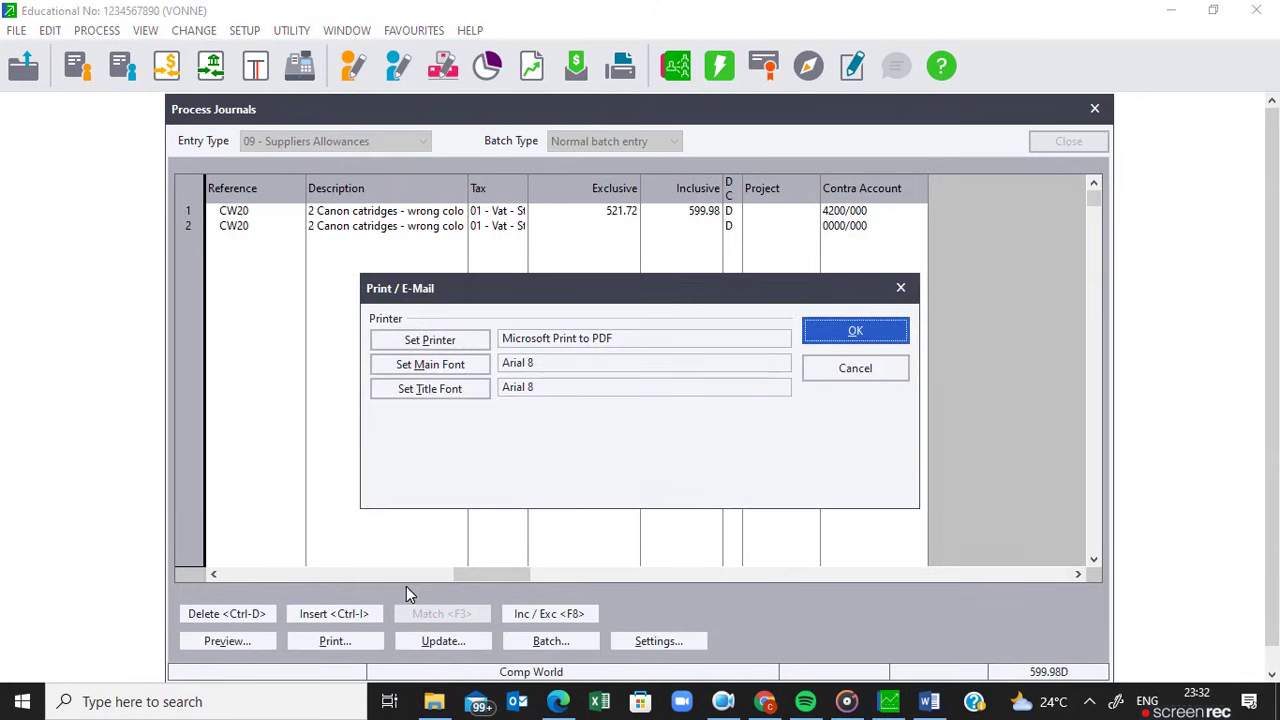
left_click(840, 335)
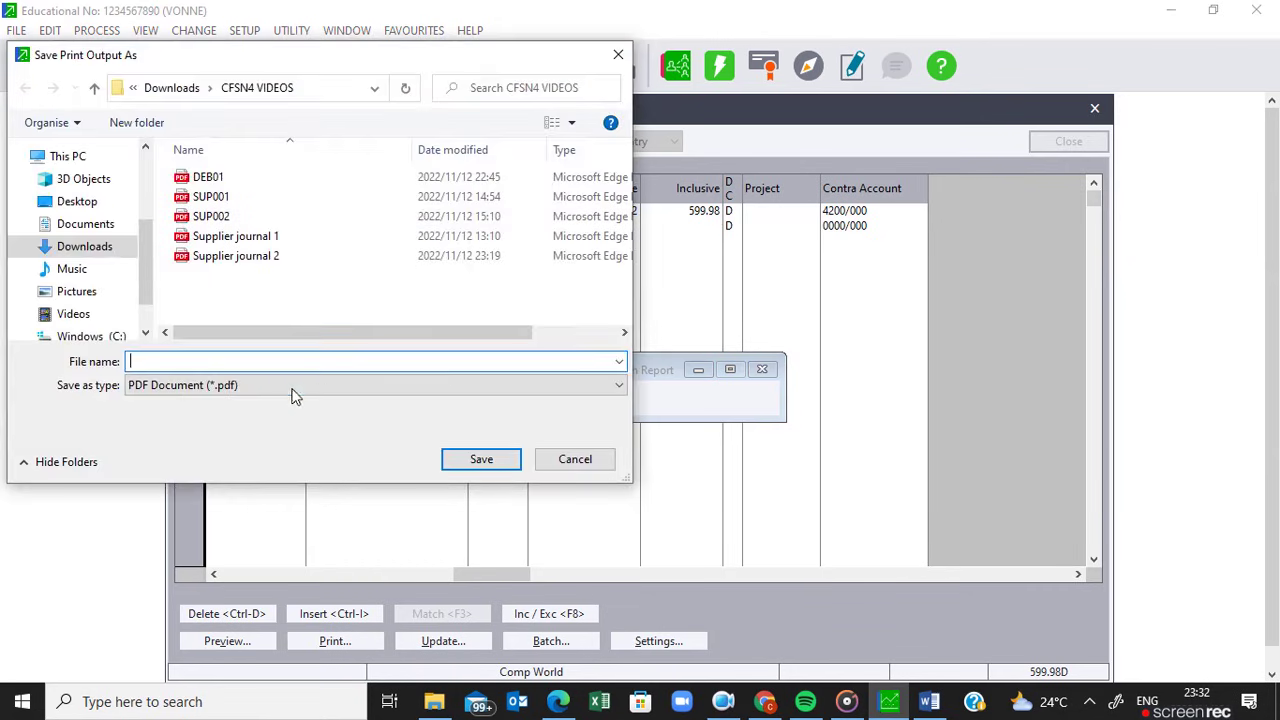
type("sup")
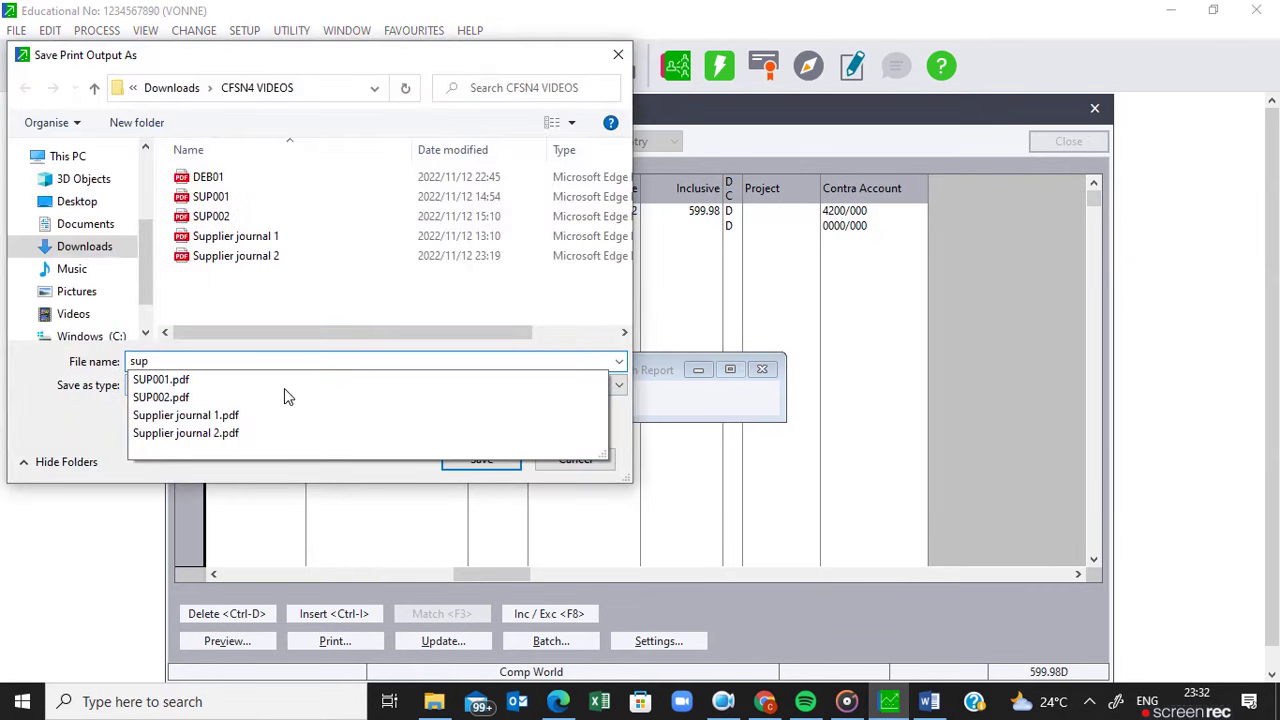
type("pplier allowances journal")
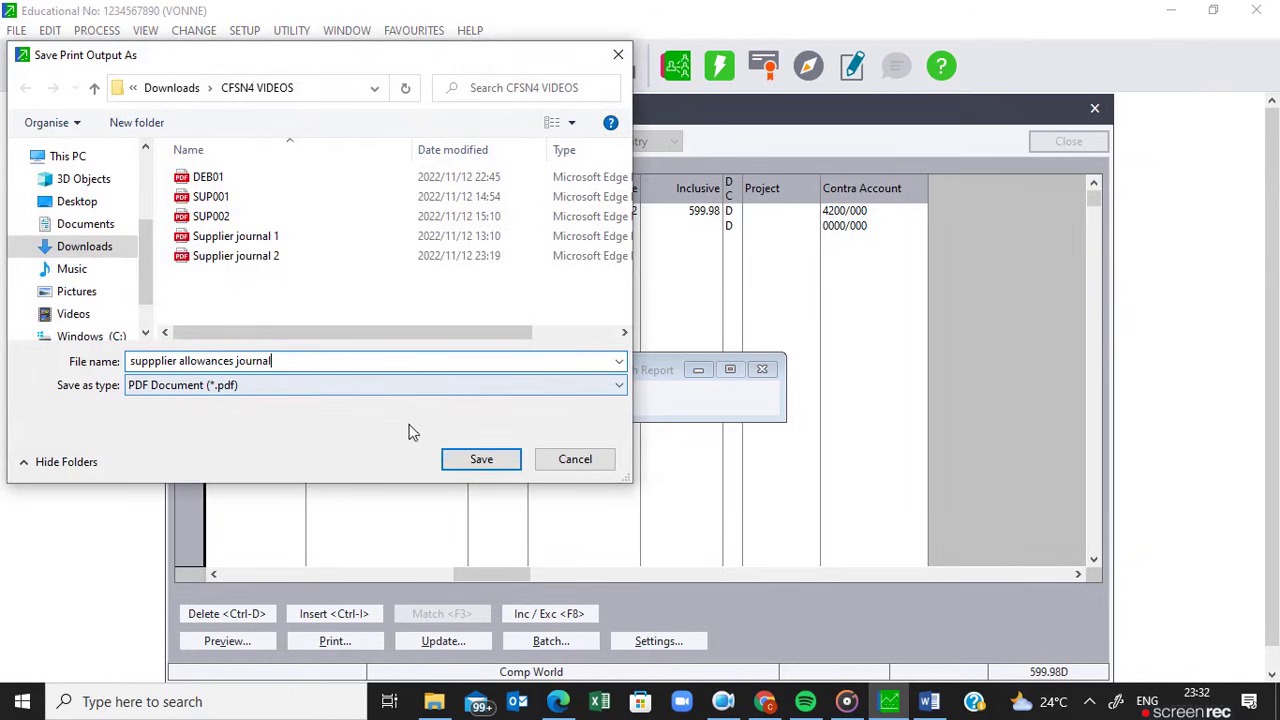
left_click(466, 459)
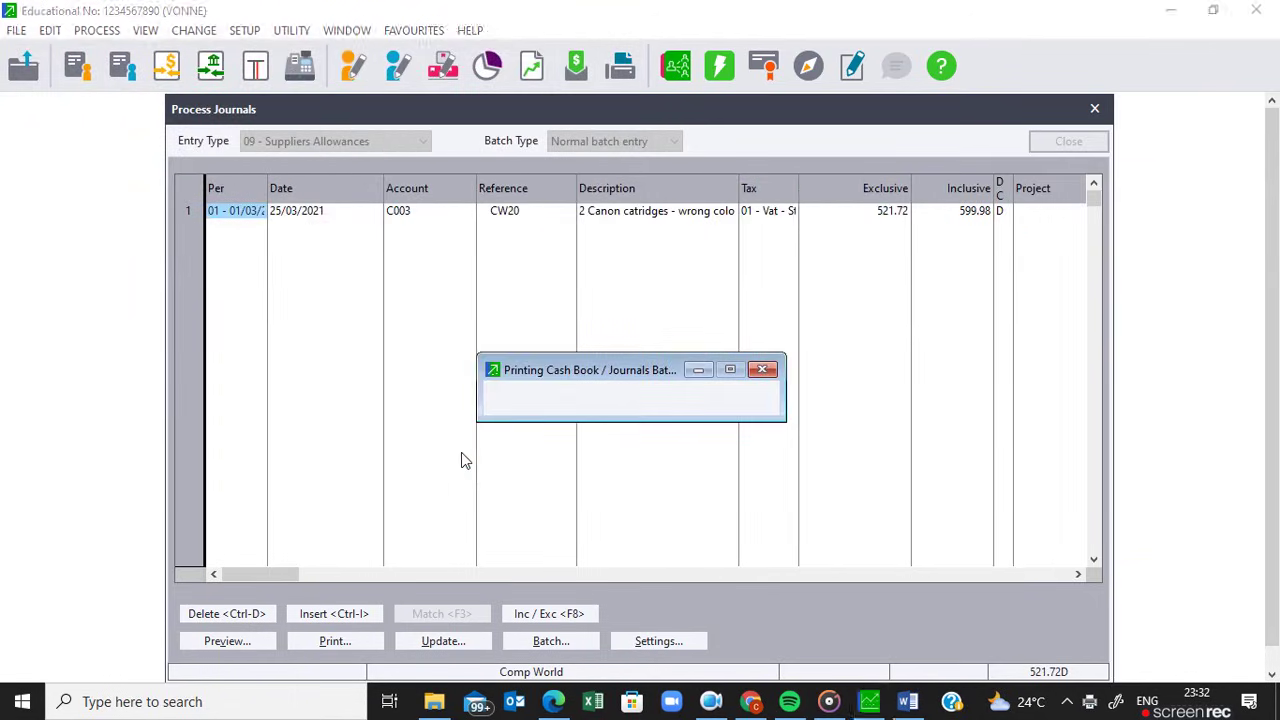
Open the "suppplier allowances journal" PDF from File Explorer and compare its entries with the Supplier journal 2 printout.
left_click(437, 703)
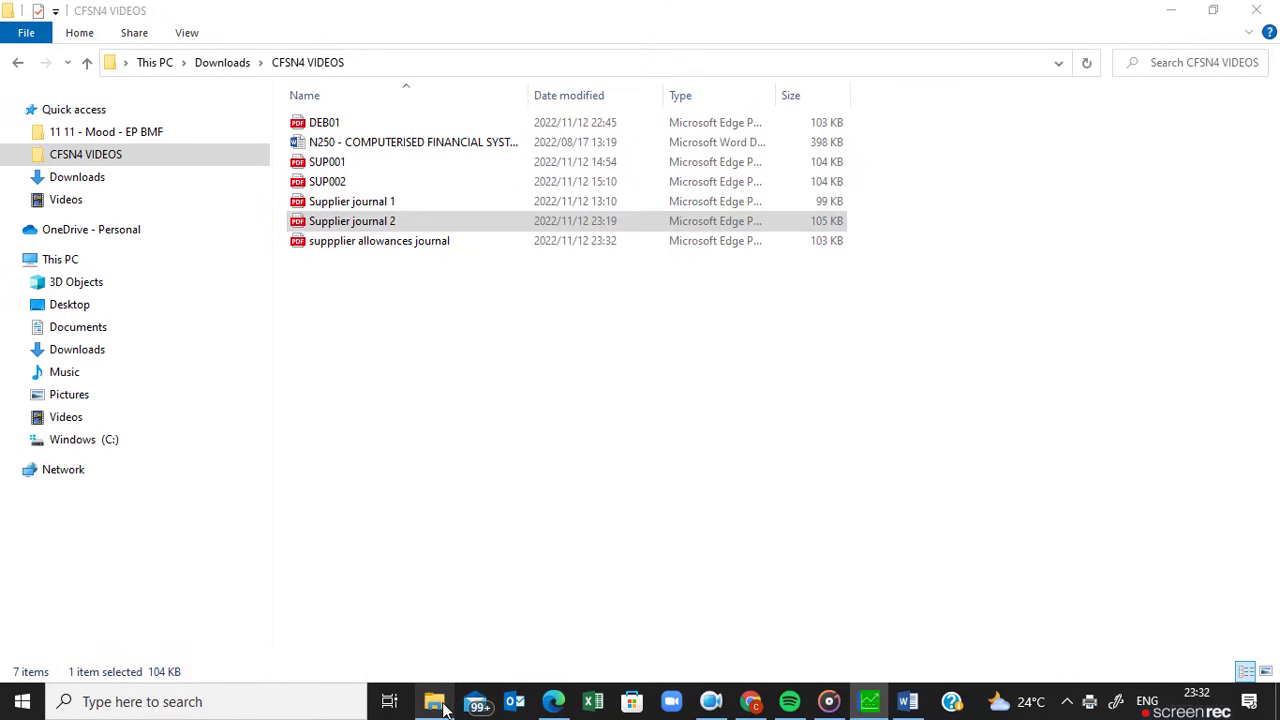
double_click(367, 245)
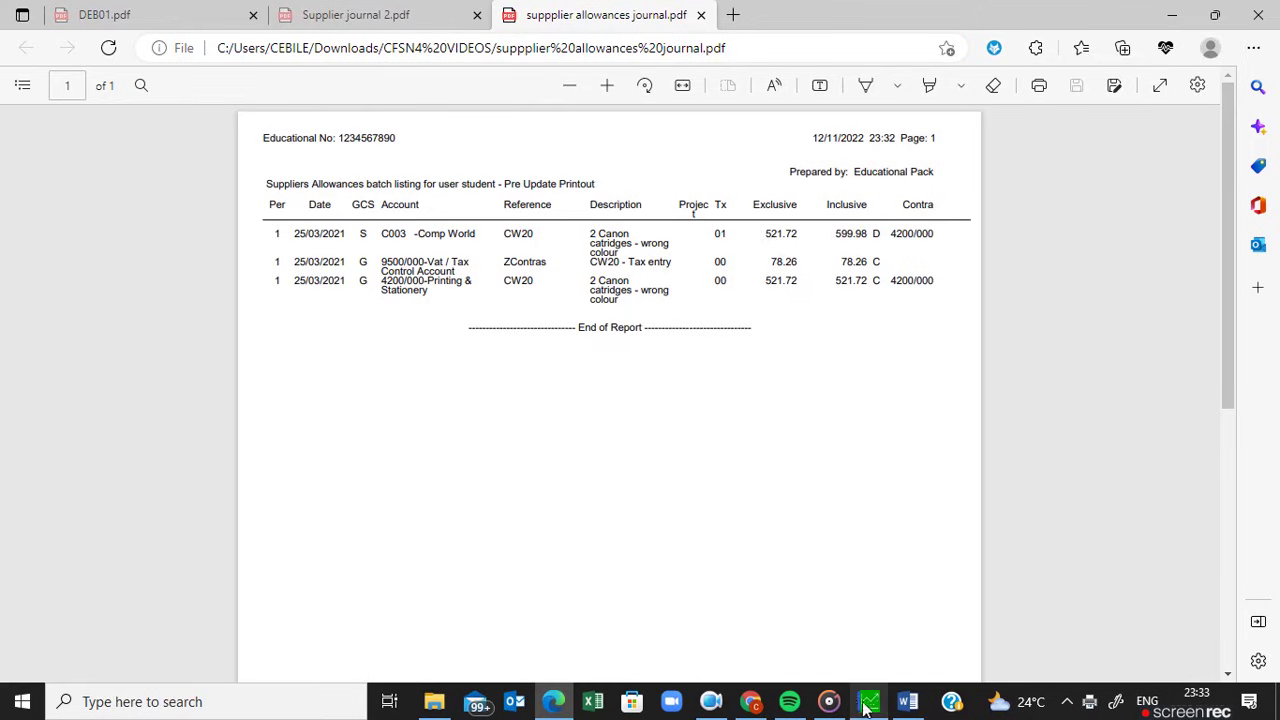
mouse_move(868, 706)
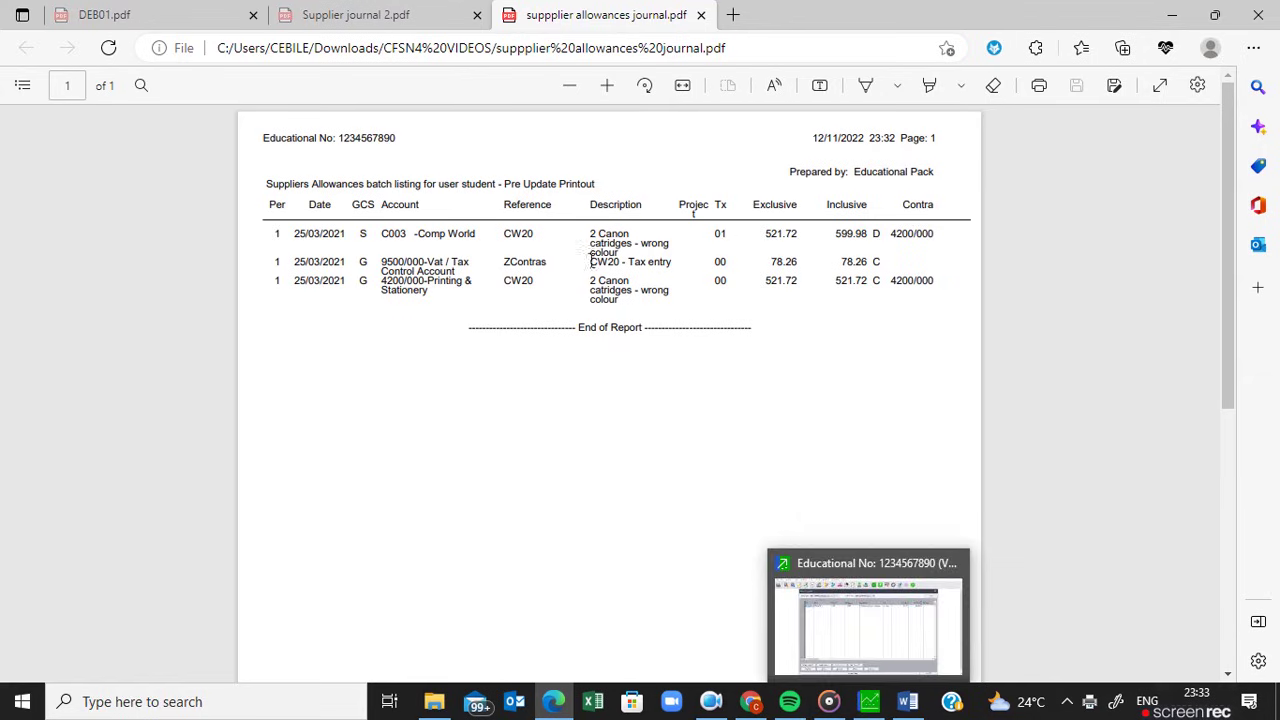
left_click(383, 22)
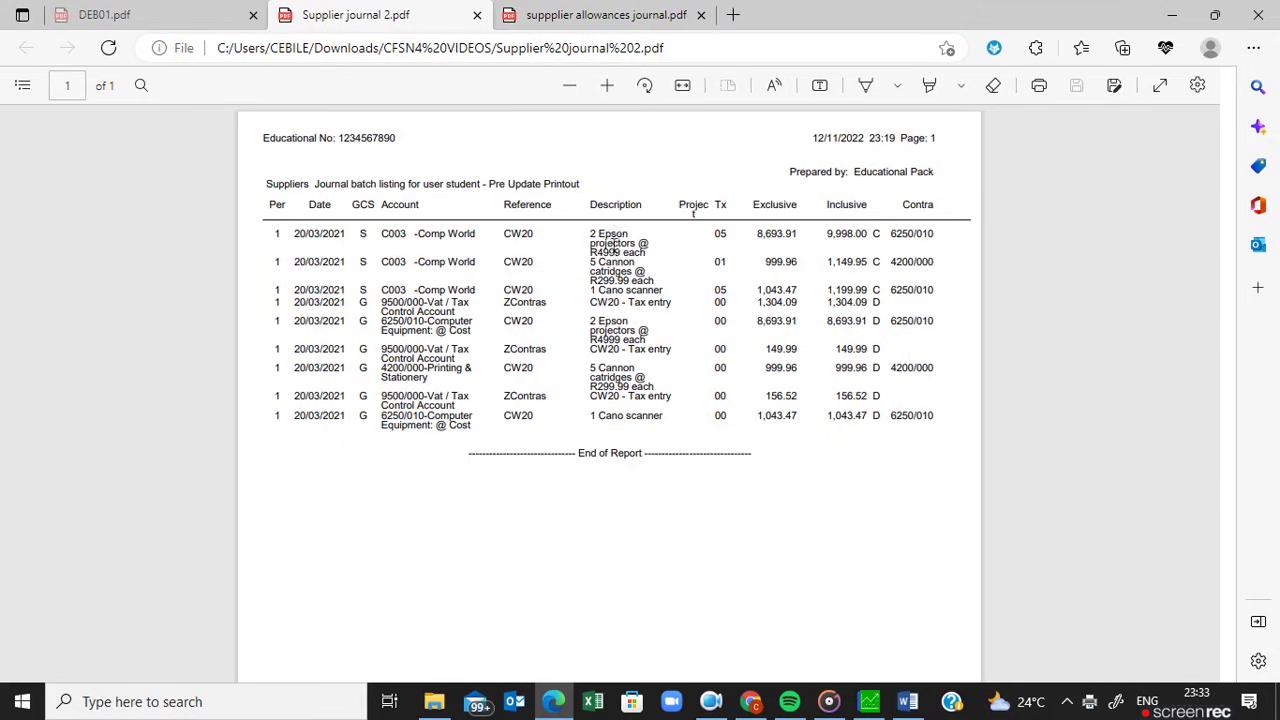
left_click(566, 22)
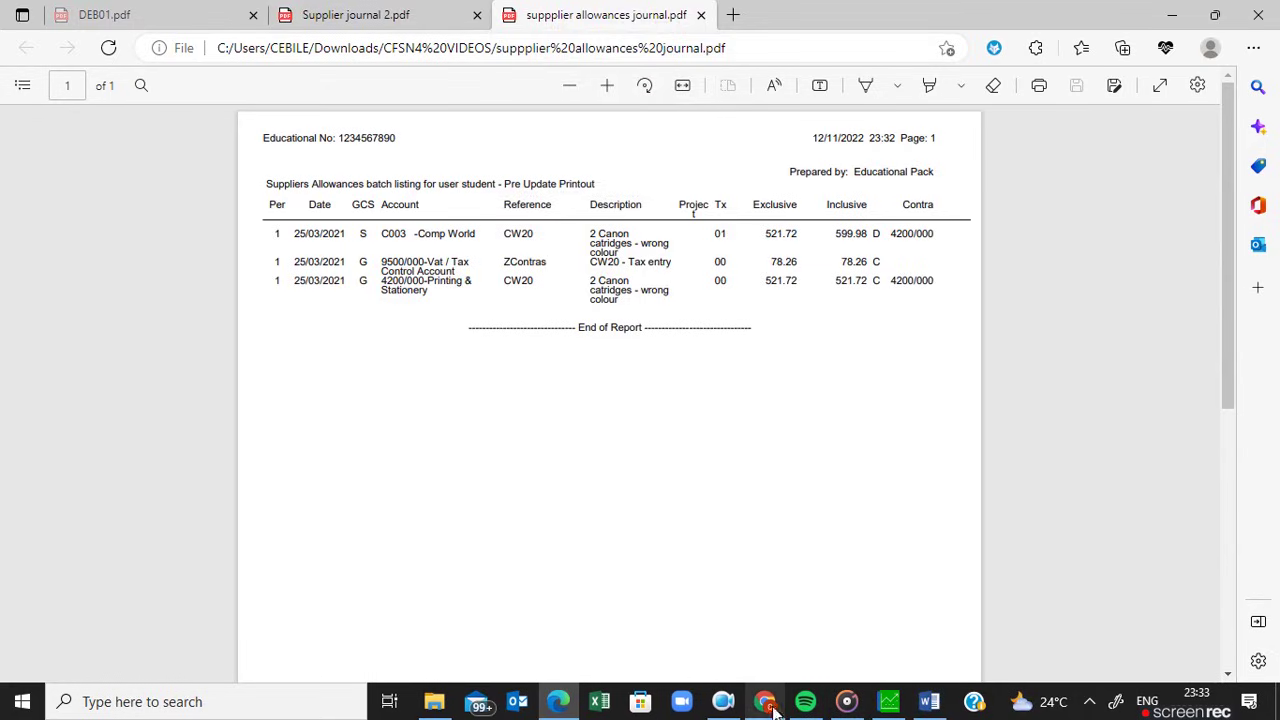
mouse_move(722, 705)
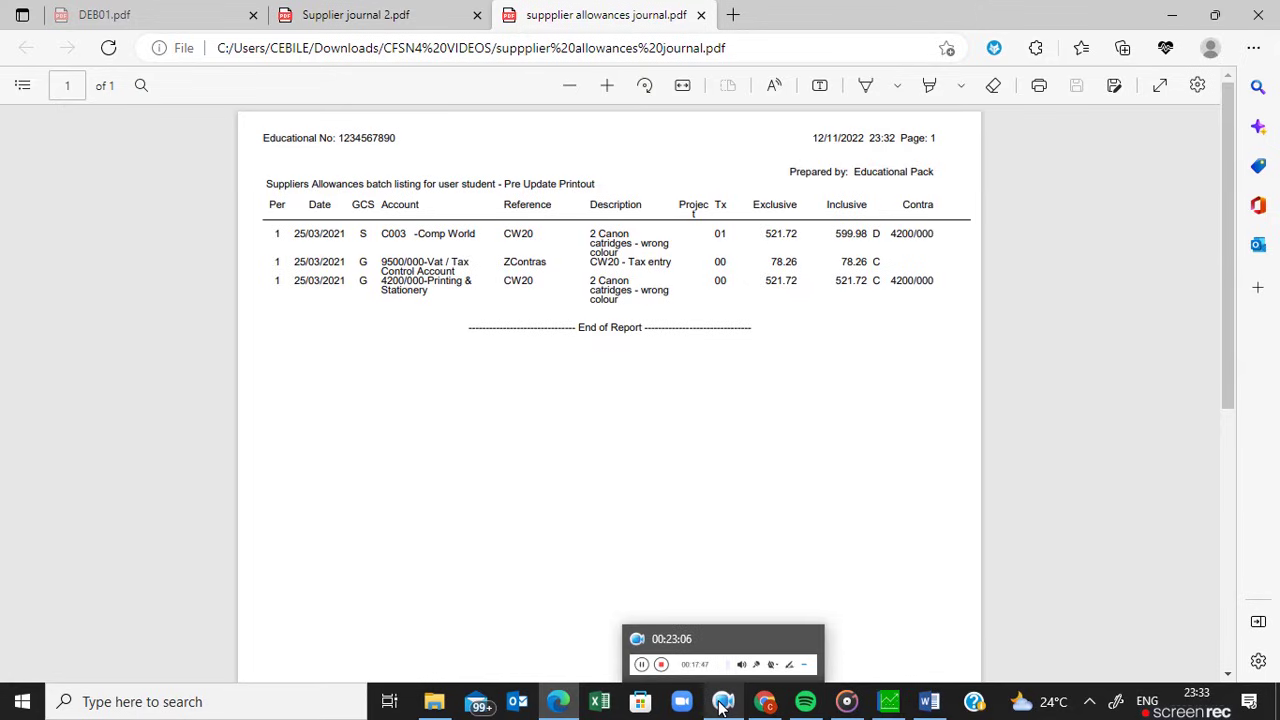
left_click(722, 705)
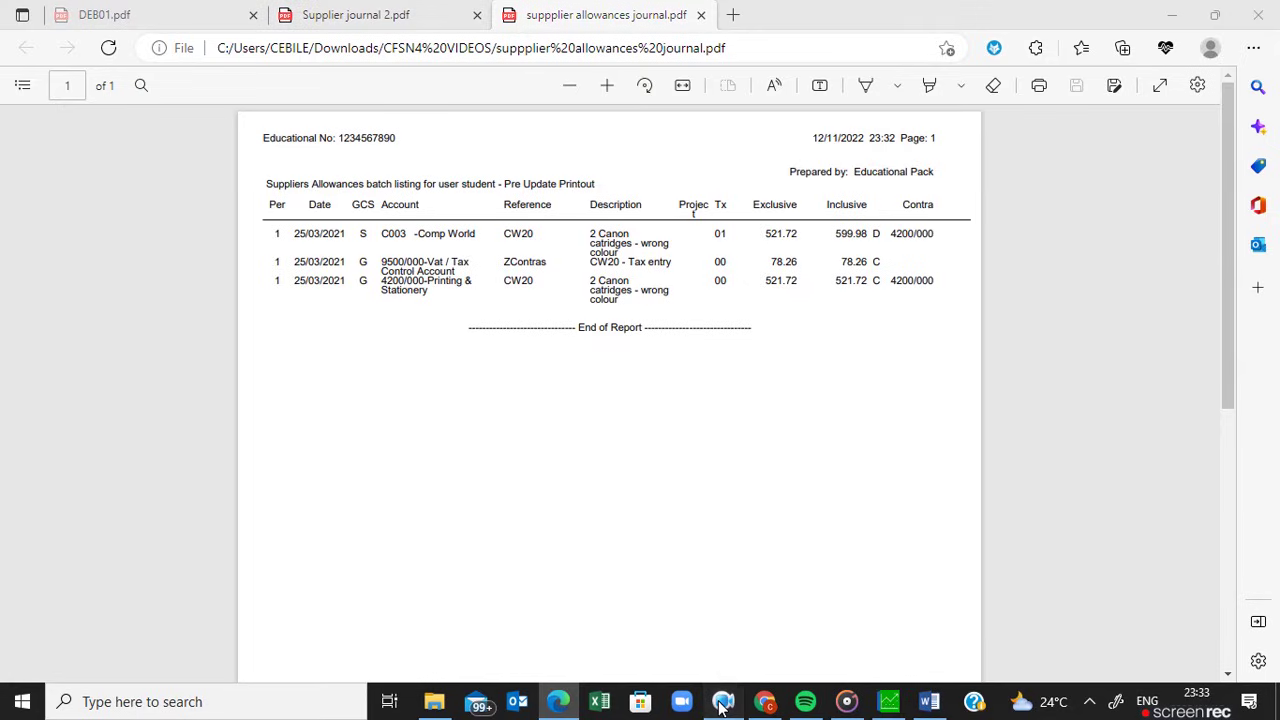